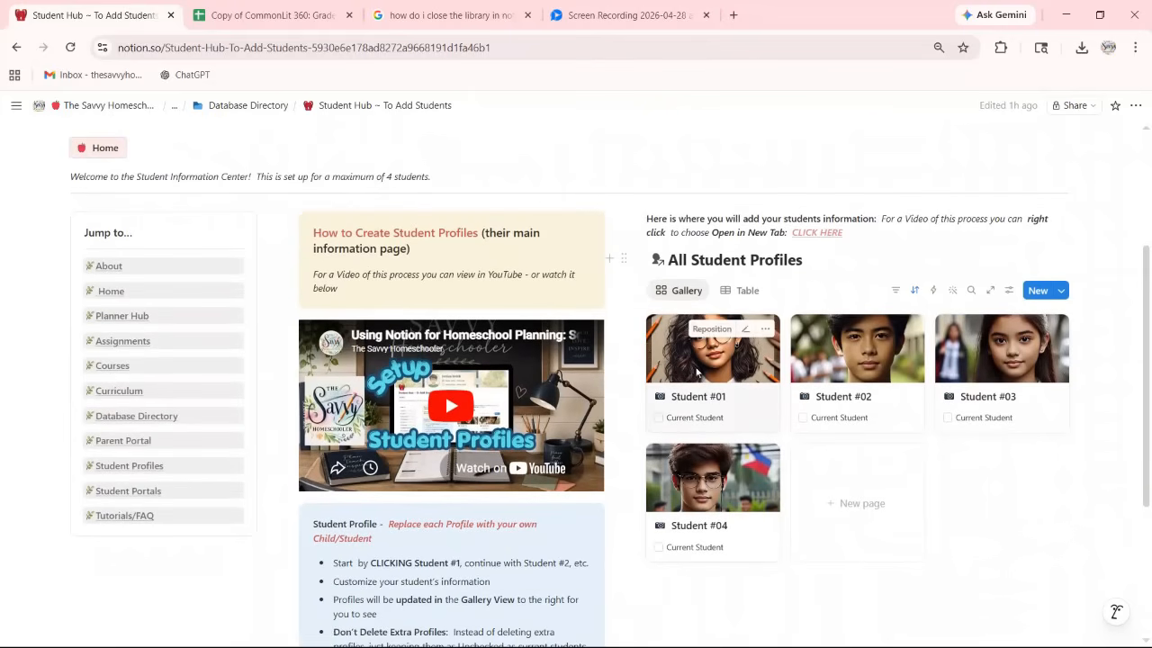
# In the Student #01 profile, set H.S. Credits Needed to 0 and mark the profile as Current Student.
pyautogui.click(707, 367)
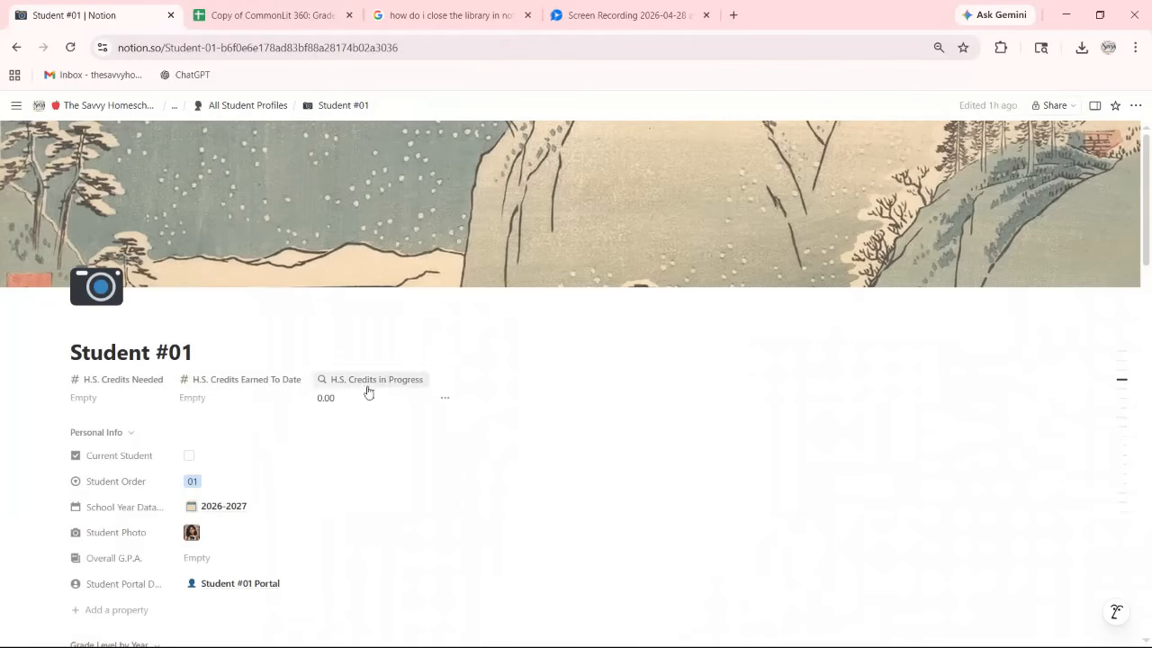
pyautogui.click(99, 400)
pyautogui.write('0')
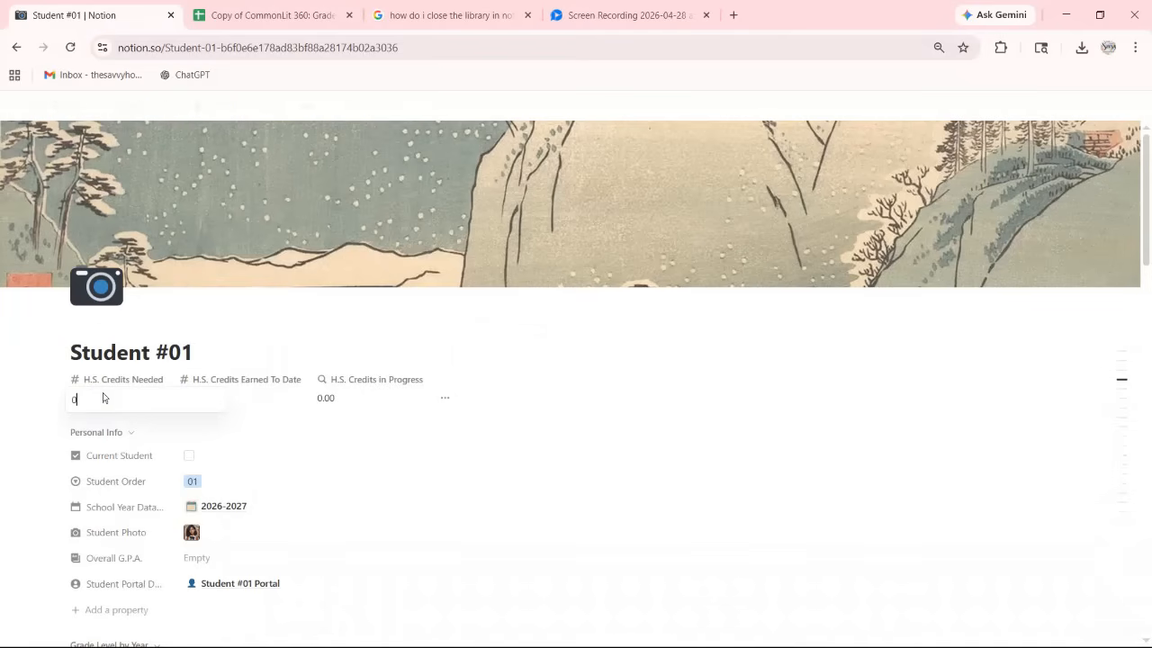
pyautogui.click(275, 326)
pyautogui.scroll(-1, 270, 382)
pyautogui.click(189, 385)
# Review the Daily School Schedule 2026-2027 across the weekdays on the student's profile, then collapse it.
pyautogui.scroll(-4, 293, 411)
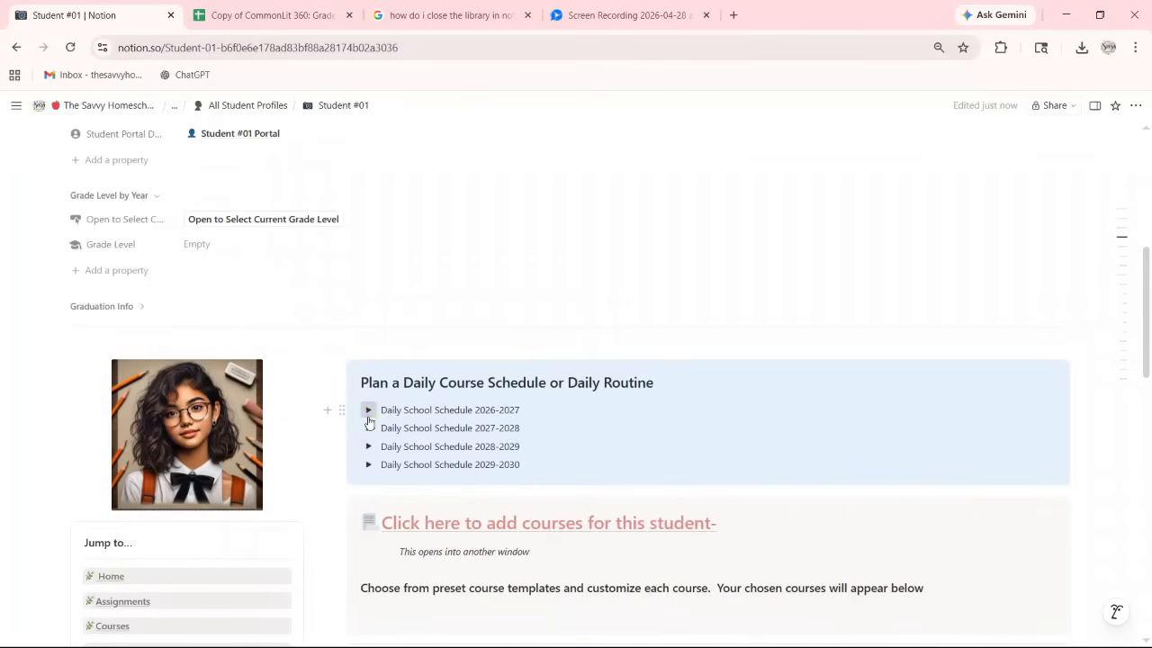
pyautogui.click(368, 416)
pyautogui.scroll(-3, 494, 477)
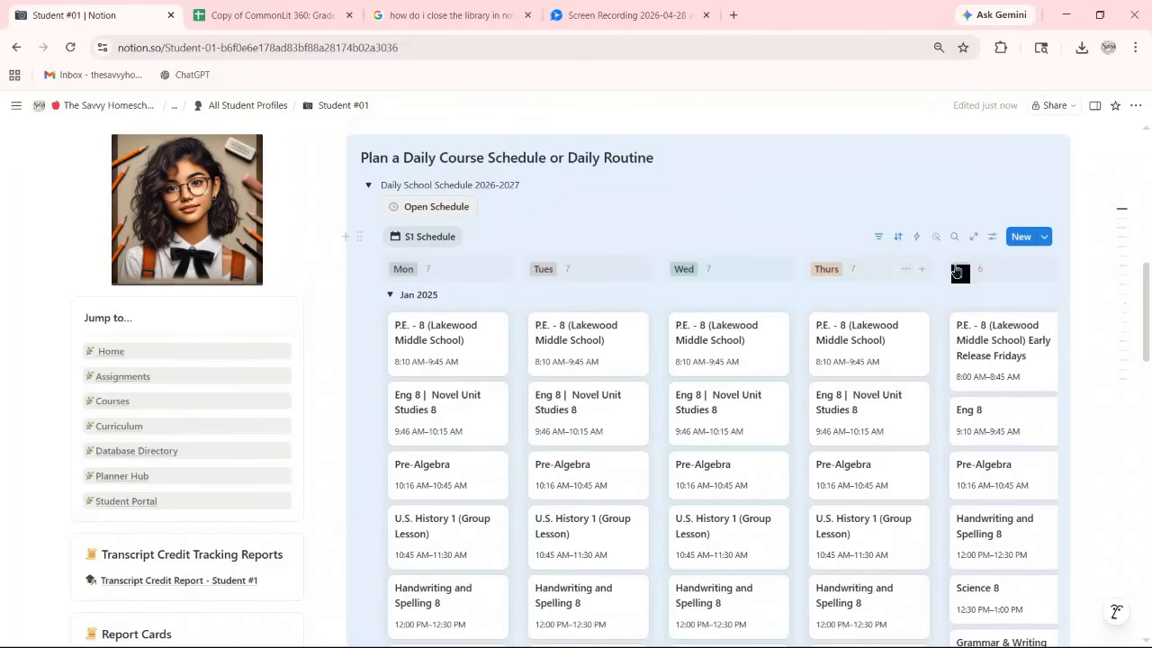
pyautogui.scroll(-2, 959, 270)
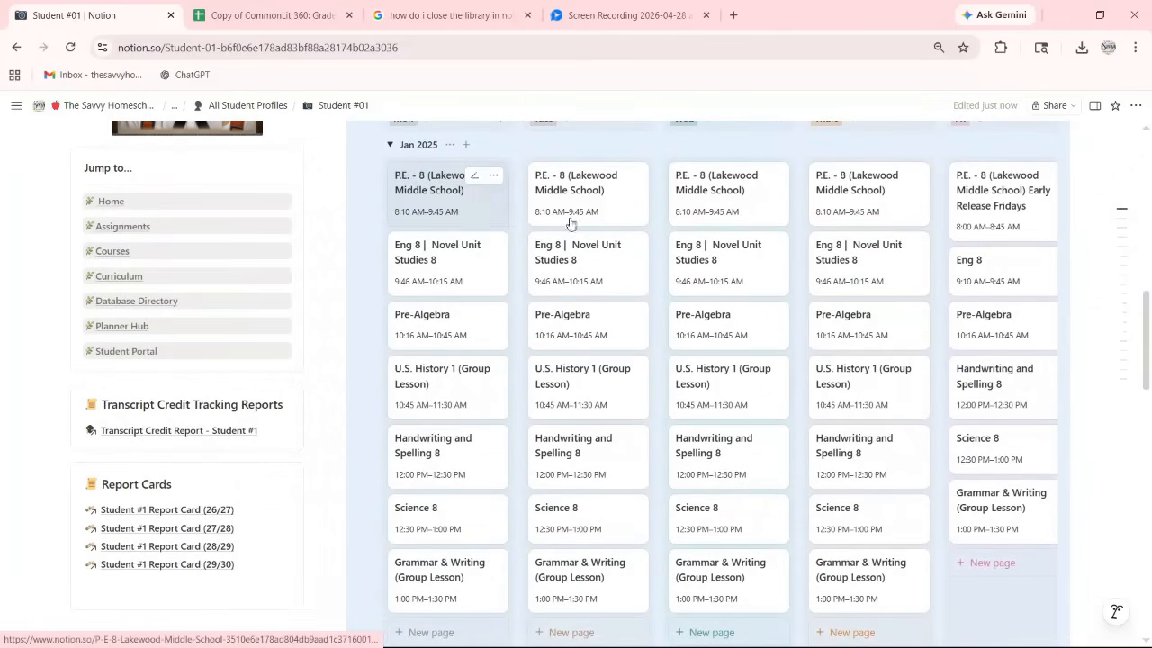
pyautogui.scroll(3, 766, 420)
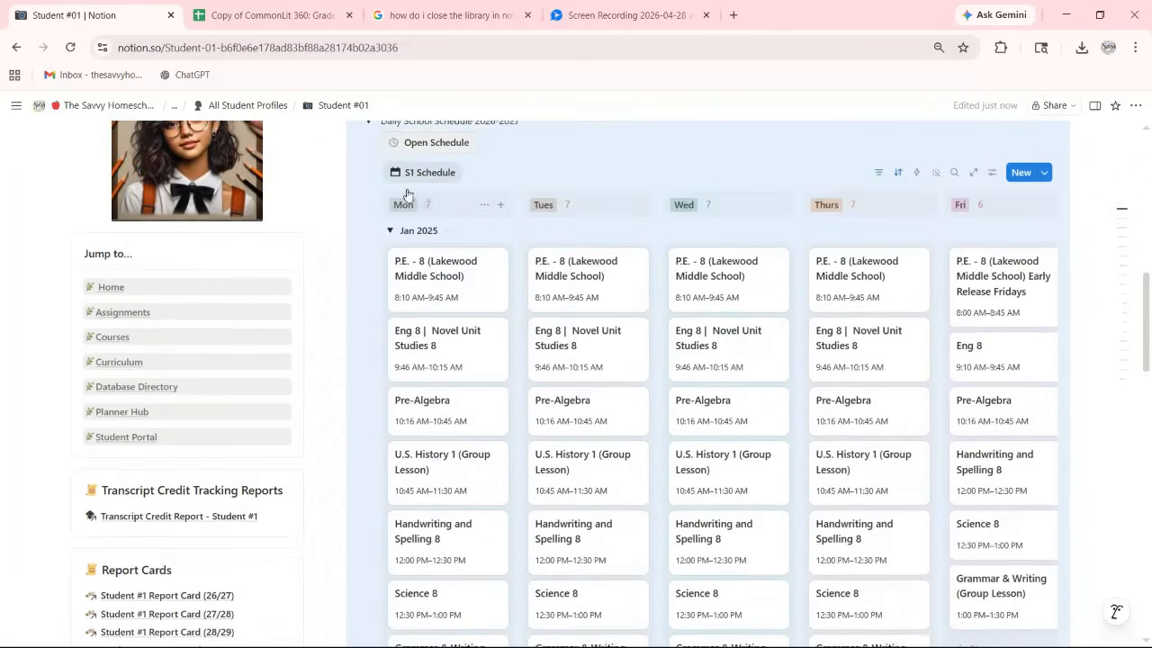
pyautogui.click(365, 264)
# Follow the profile's link for adding courses and open the Choose Courses 26/27 page.
pyautogui.scroll(-1, 426, 344)
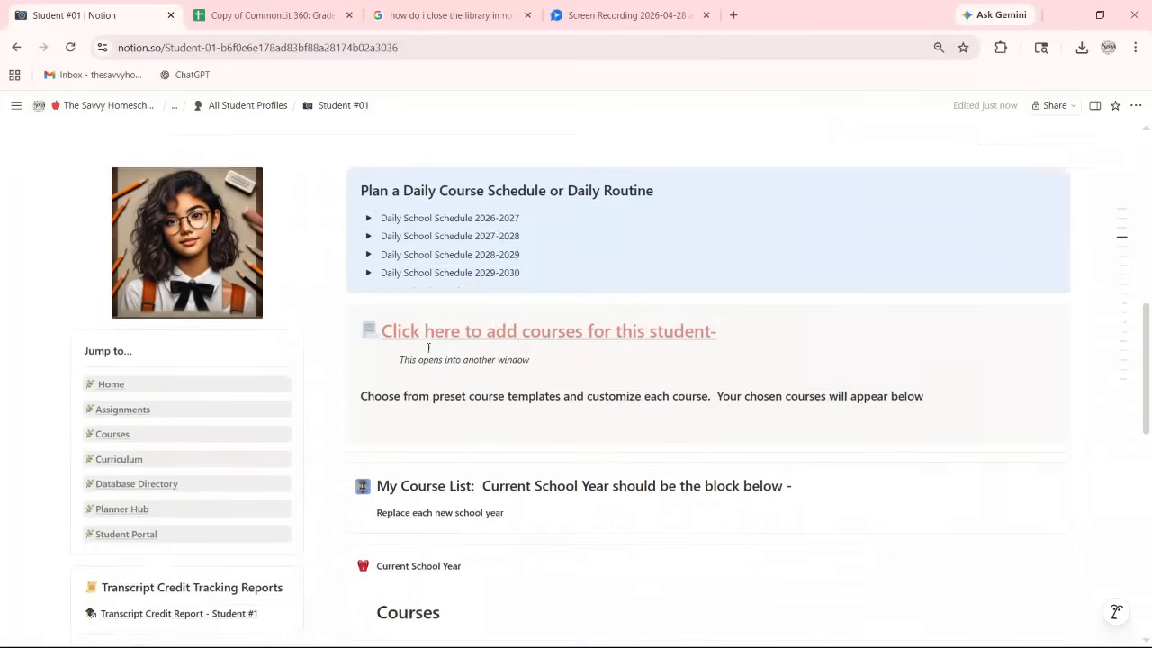
pyautogui.click(542, 302)
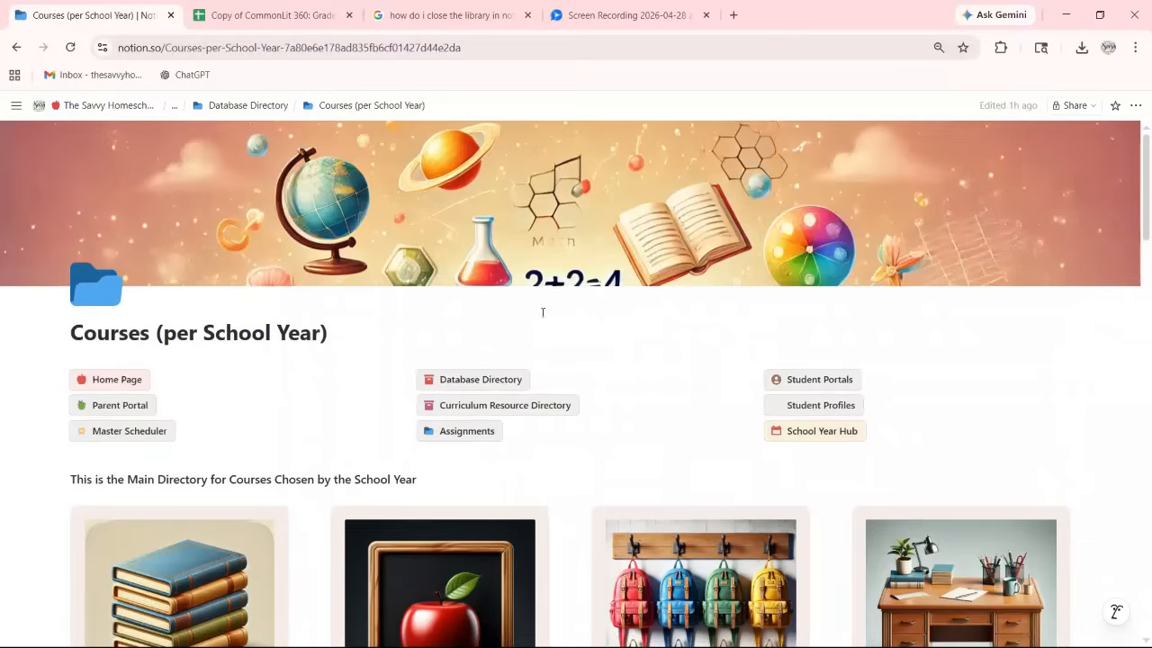
pyautogui.scroll(-3, 319, 426)
pyautogui.click(155, 531)
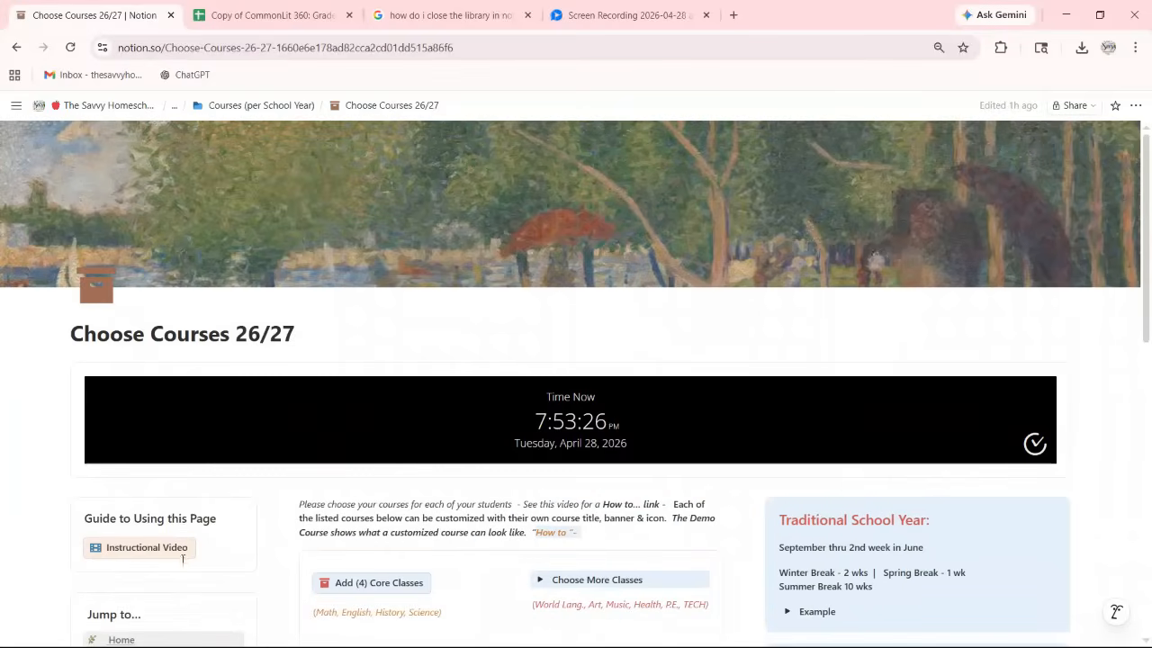
# Add the four core classes and a Physical Education class to the 26/27 courses.
pyautogui.scroll(-3, 178, 554)
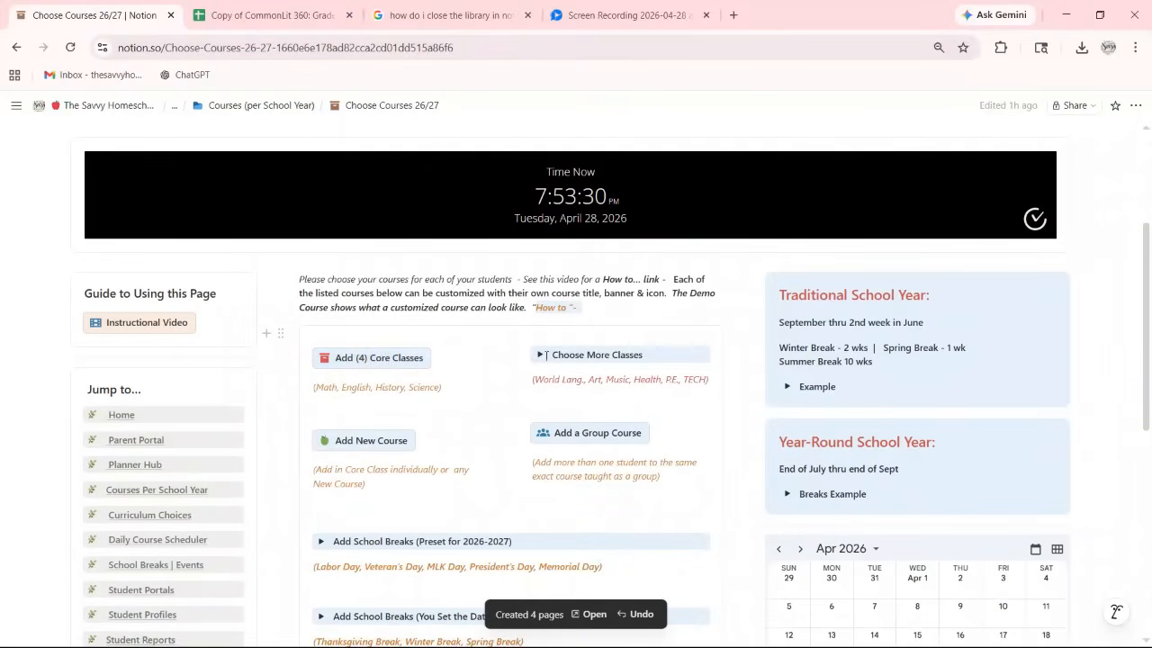
pyautogui.click(542, 356)
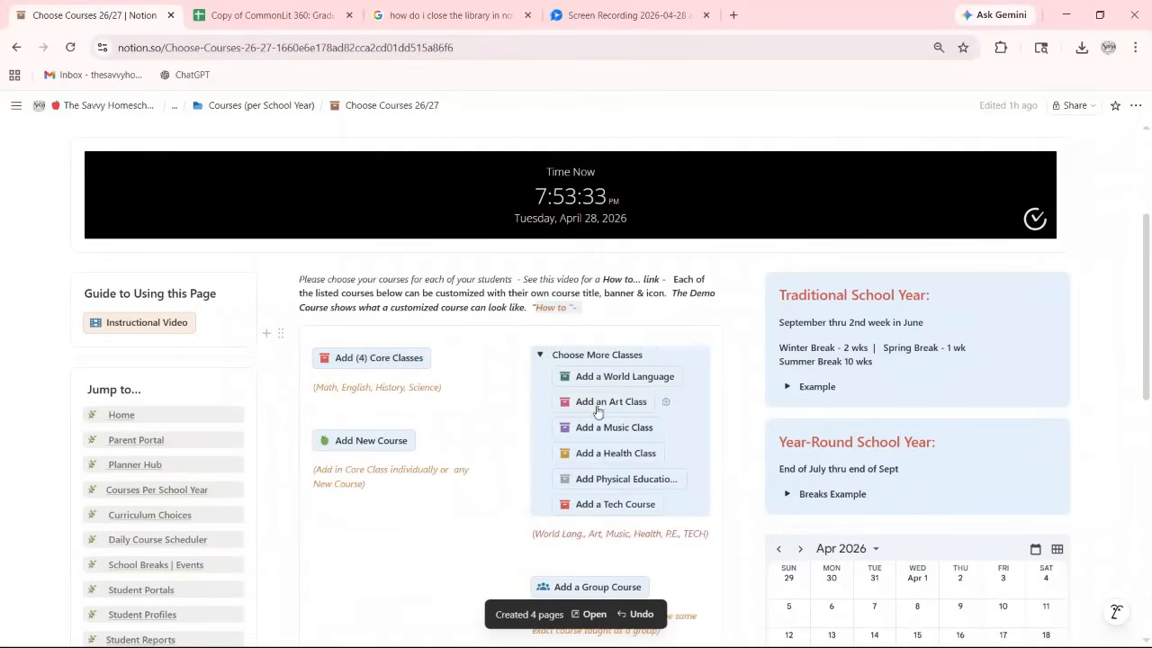
pyautogui.click(617, 482)
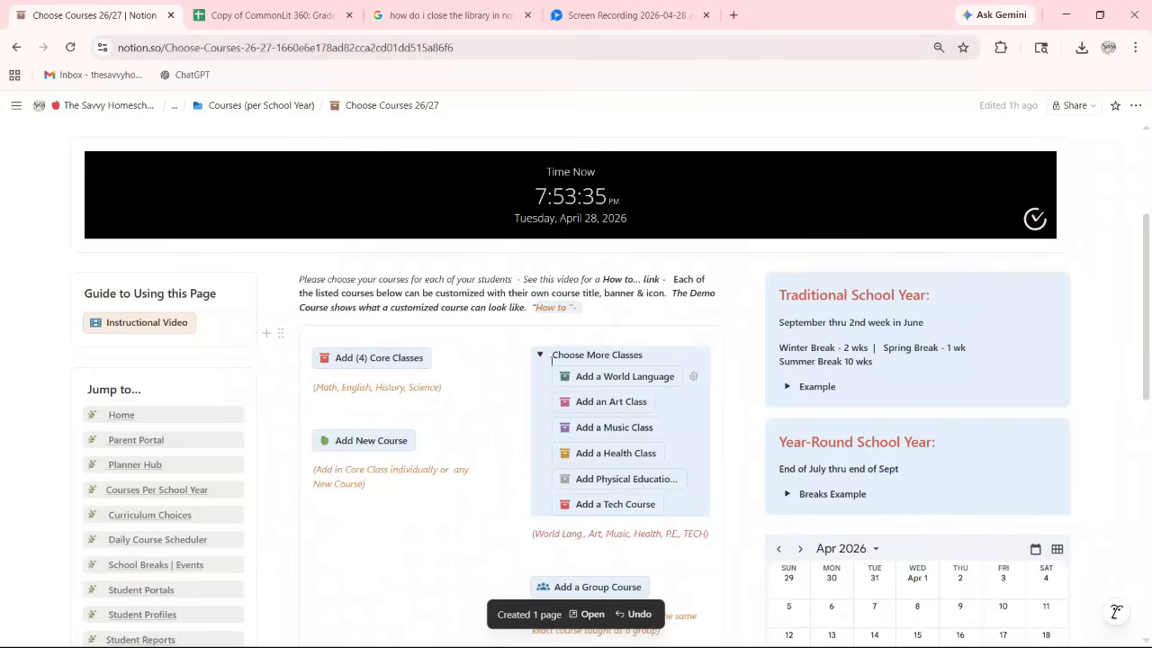
pyautogui.click(542, 358)
# Select all the new courses under No Enrolled Students and set their Student School Year to Student #1 - 2026-2027.
pyautogui.scroll(-4, 450, 372)
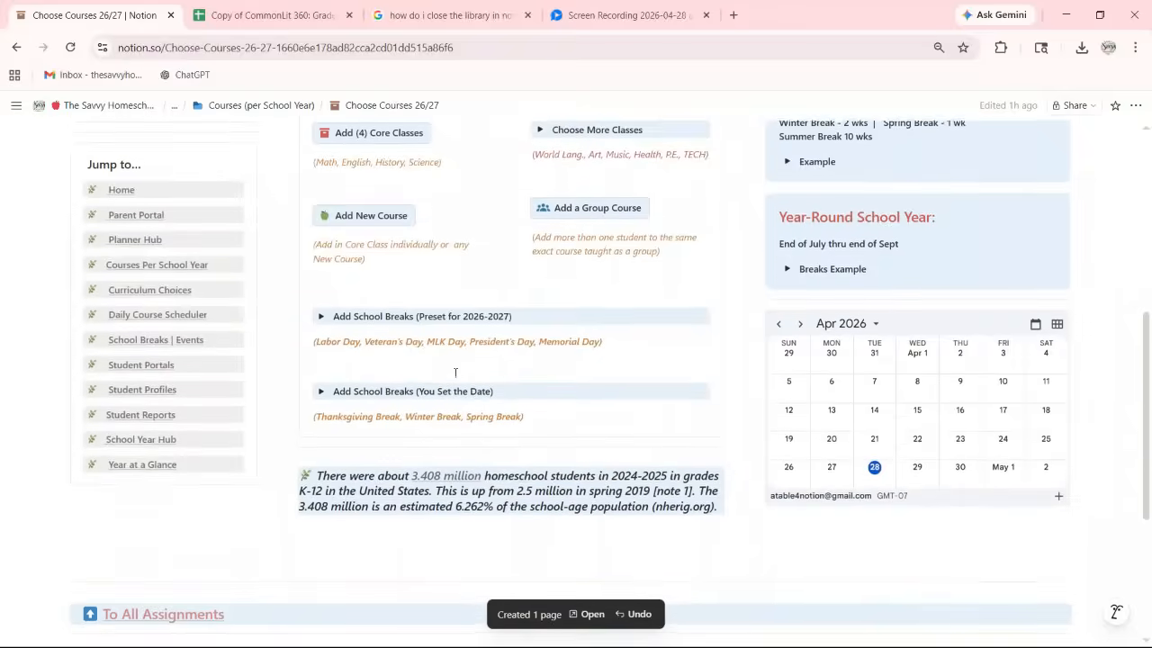
pyautogui.scroll(-2, 444, 375)
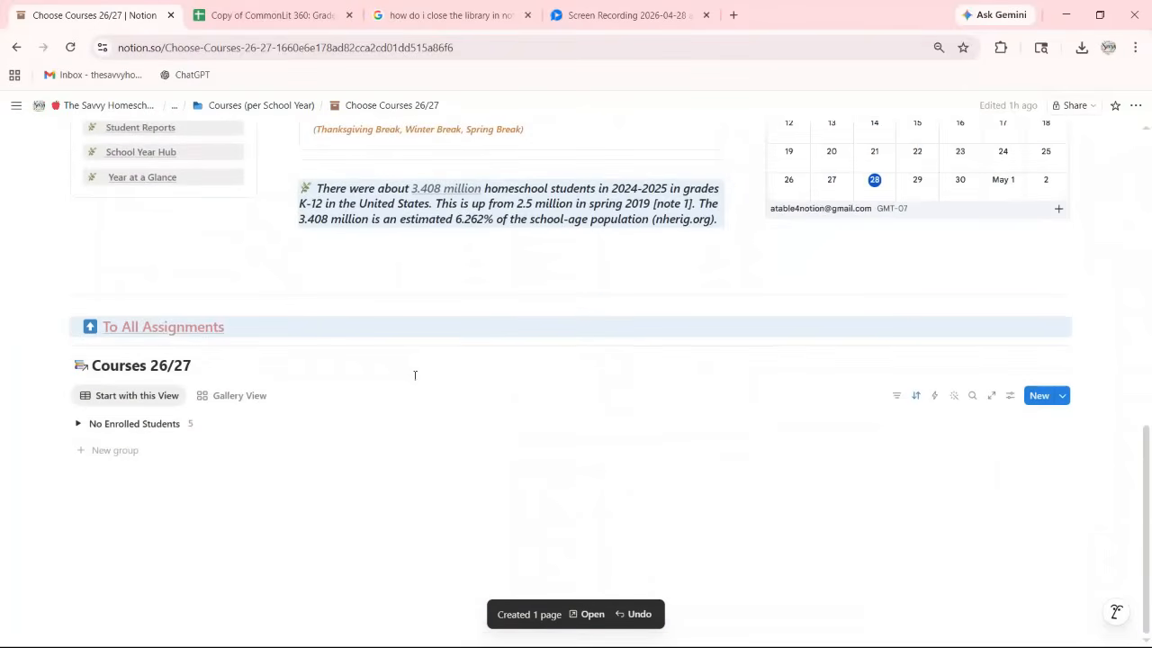
pyautogui.click(77, 428)
pyautogui.scroll(-1, 162, 455)
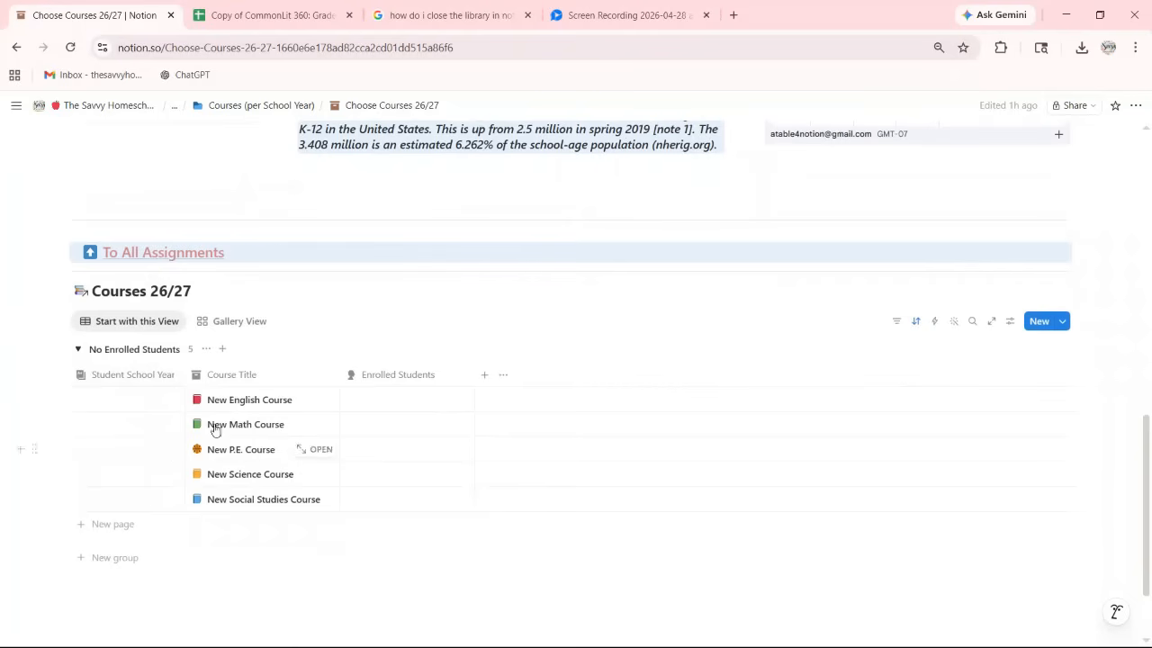
pyautogui.click(58, 375)
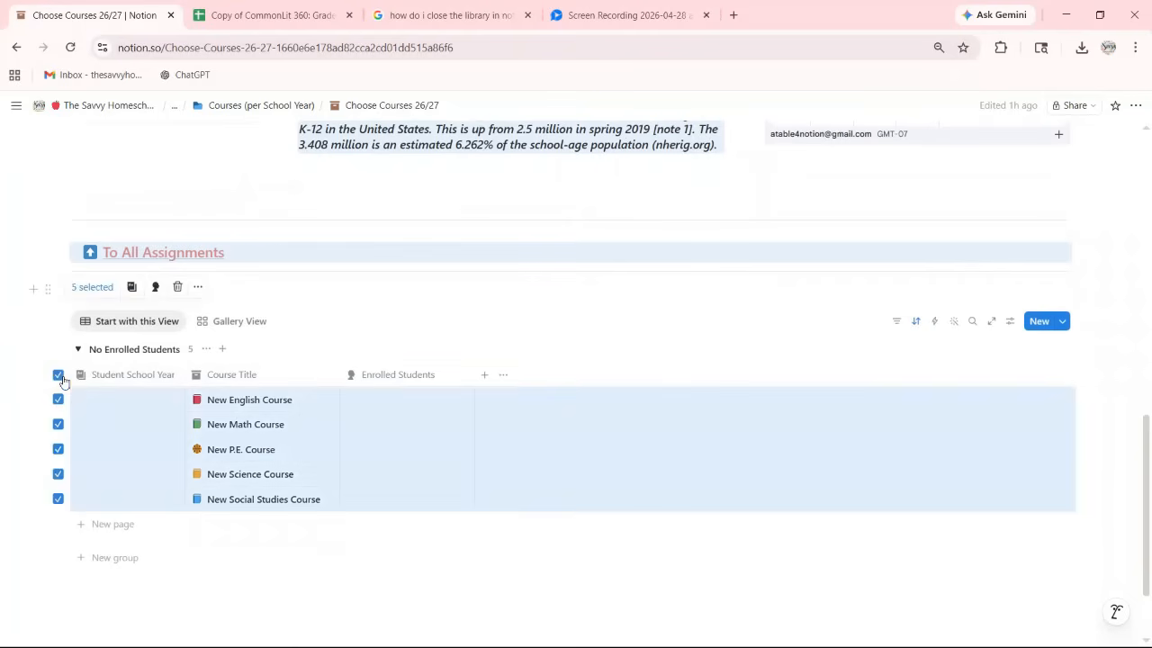
pyautogui.click(131, 286)
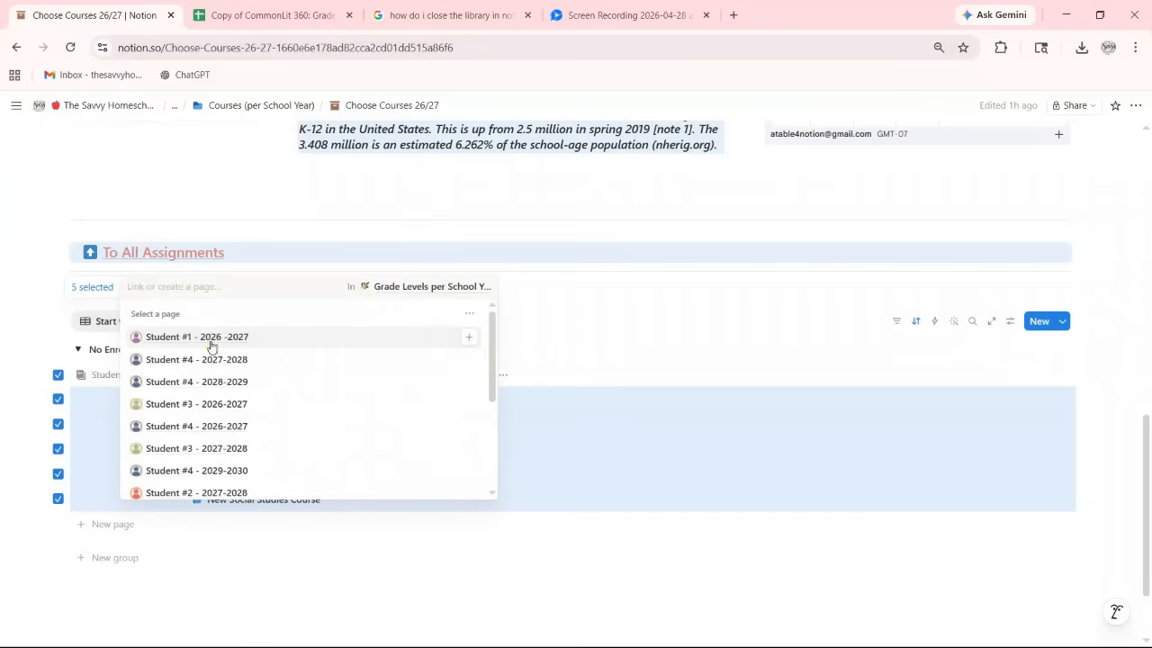
pyautogui.click(211, 337)
pyautogui.click(38, 329)
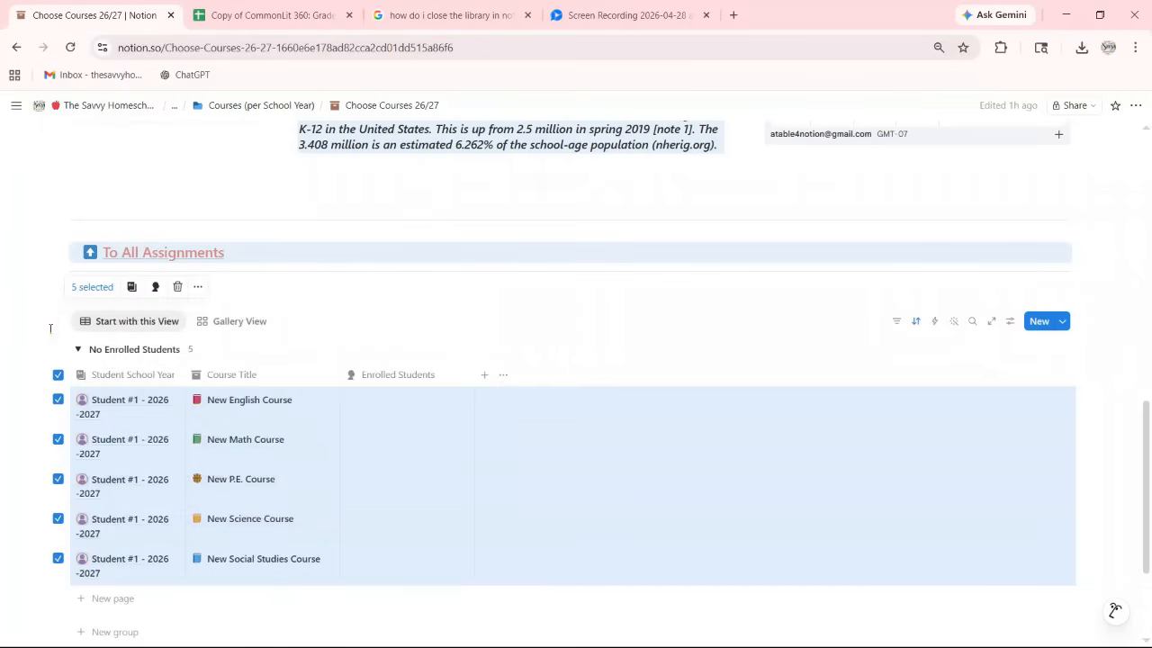
# Enroll Student #01 in all the selected courses.
pyautogui.click(156, 286)
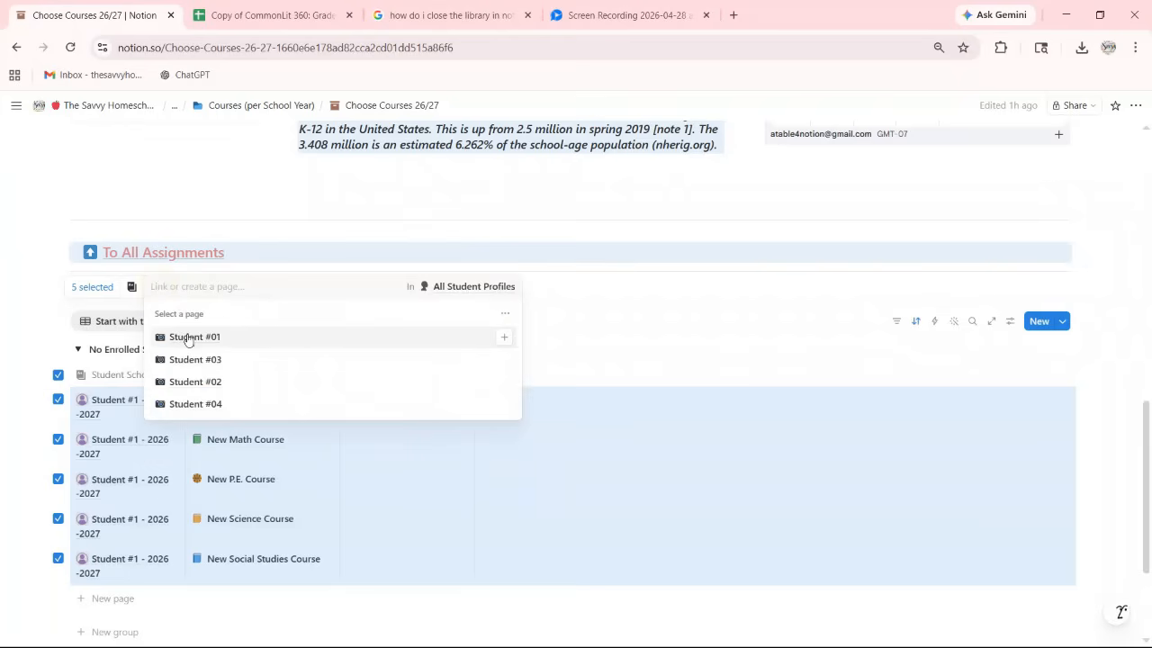
pyautogui.click(188, 337)
pyautogui.click(64, 330)
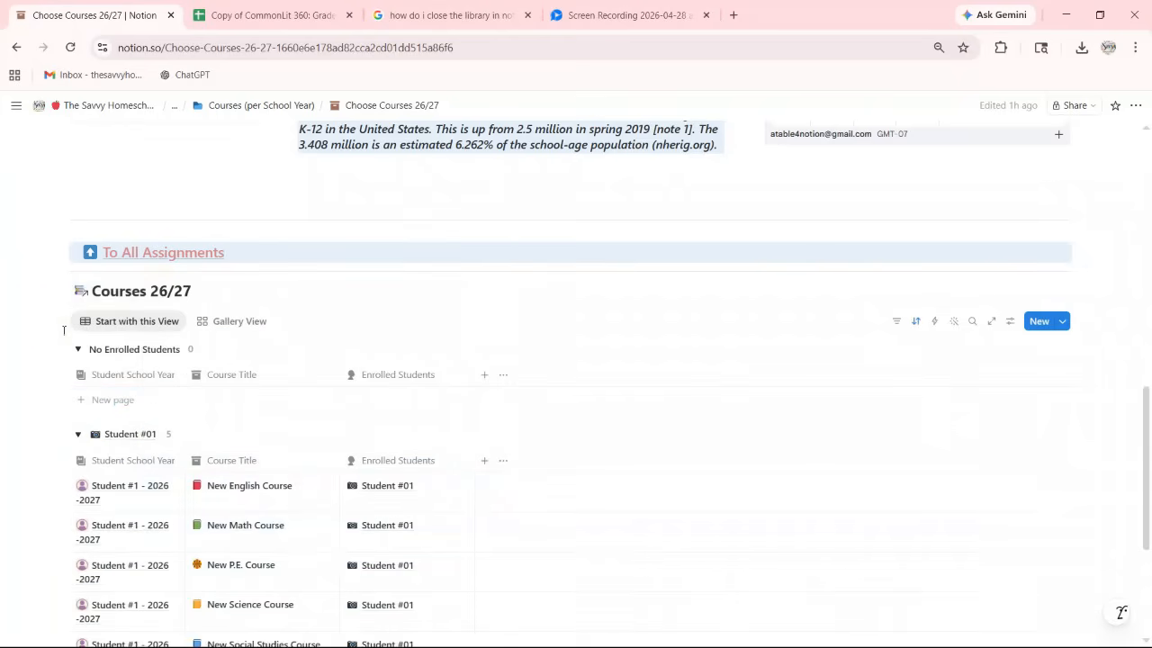
# View the Courses 26/27 database as a gallery, then return to the Start with this View table.
pyautogui.click(227, 327)
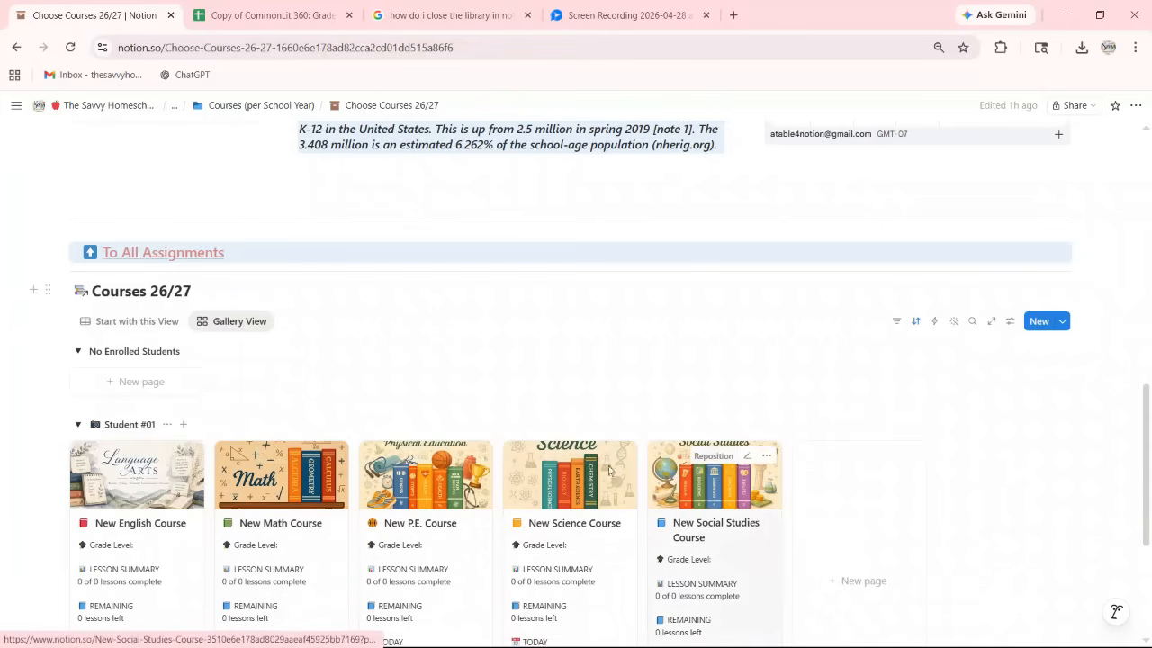
pyautogui.scroll(-1, 725, 457)
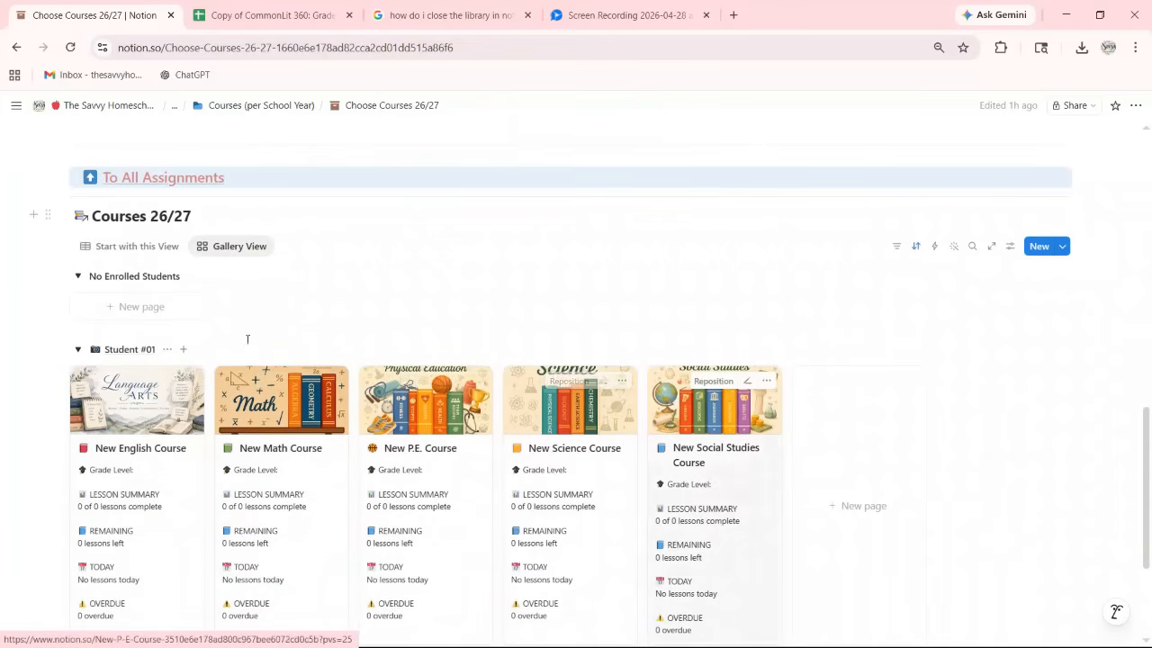
pyautogui.click(100, 249)
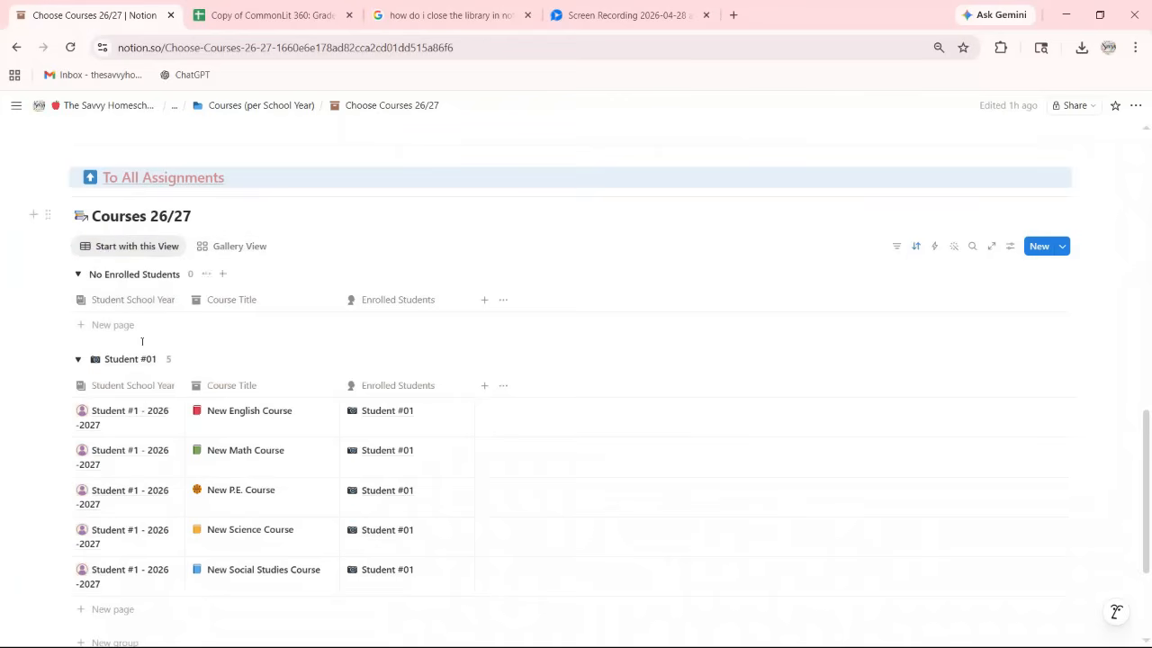
# Open Student #01's New English Course page and rename it English 8.
pyautogui.scroll(-1, 298, 441)
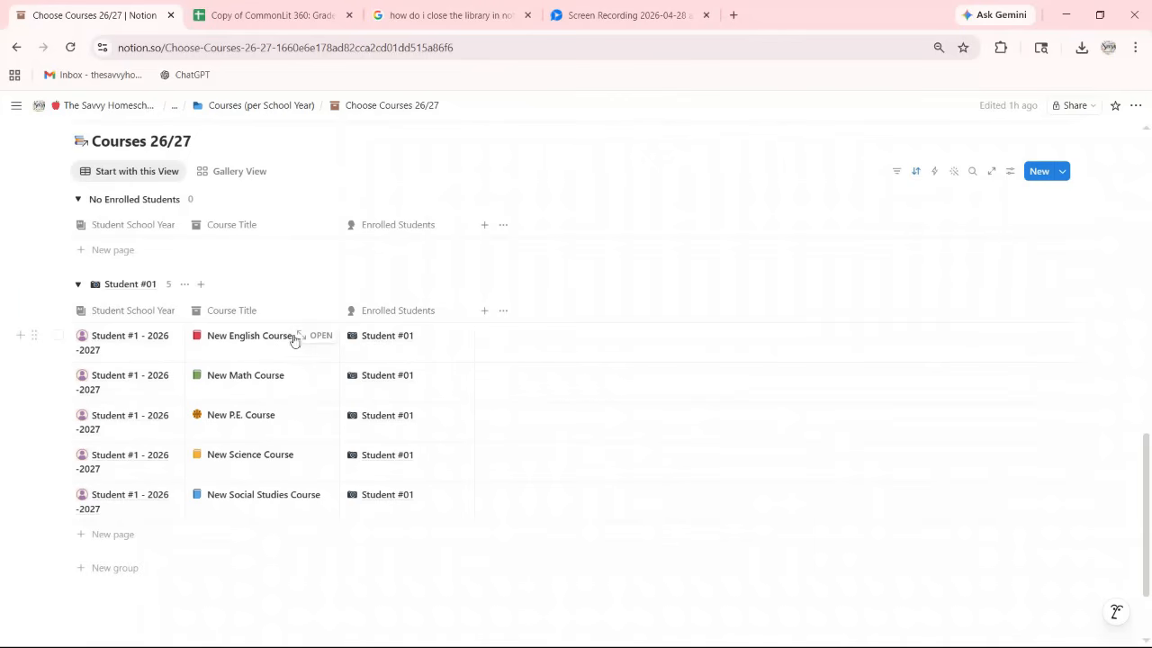
pyautogui.click(315, 336)
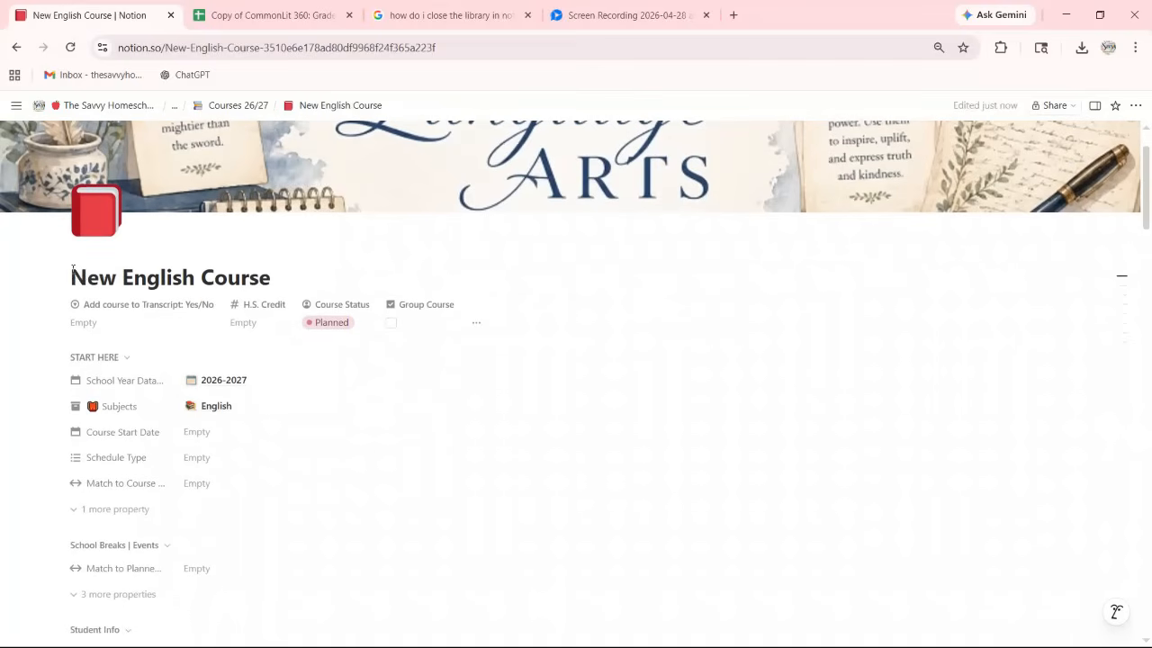
pyautogui.moveTo(72, 270); pyautogui.dragTo(322, 291)
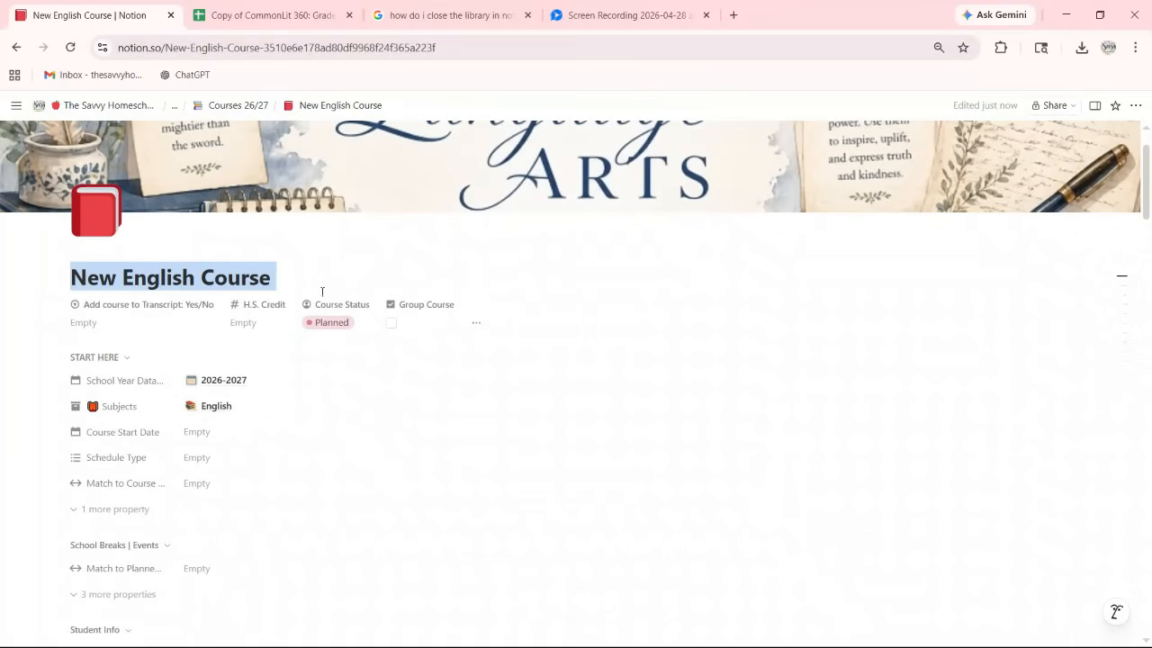
pyautogui.write('English')
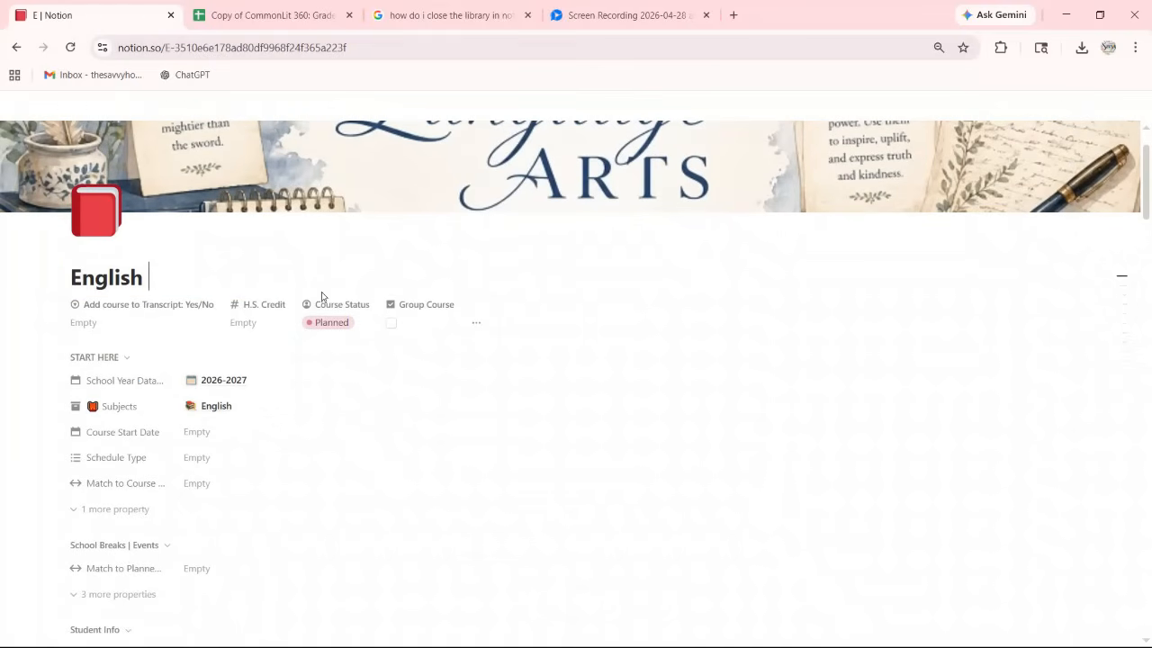
pyautogui.write(' 8')
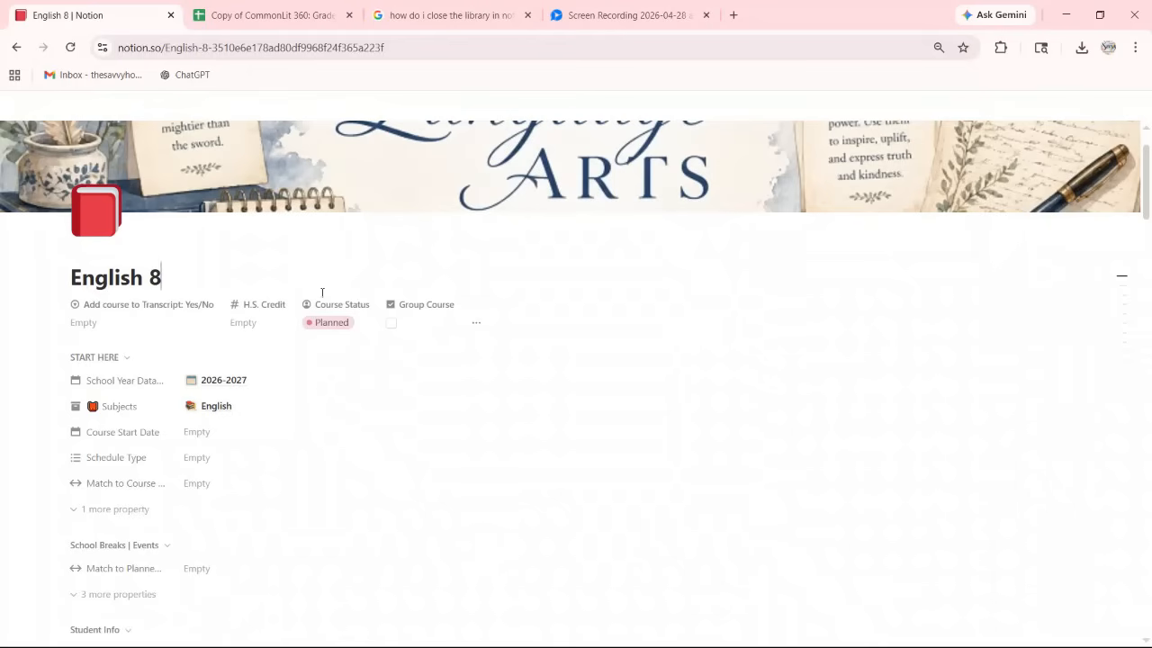
# Set Add course to Transcript to No for the English 8 course.
pyautogui.click(162, 322)
pyautogui.click(107, 369)
pyautogui.click(215, 275)
# Set the English 8 Course Start Date to September 8, 2026.
pyautogui.scroll(-2, 204, 429)
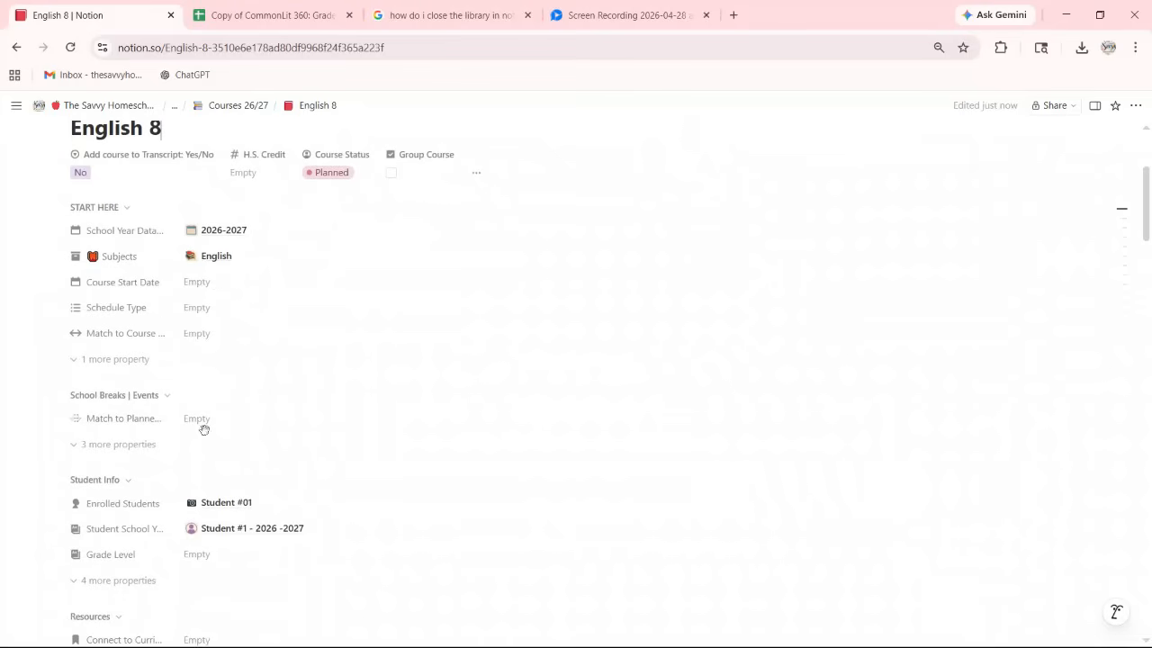
pyautogui.click(198, 283)
pyautogui.write('09/08/')
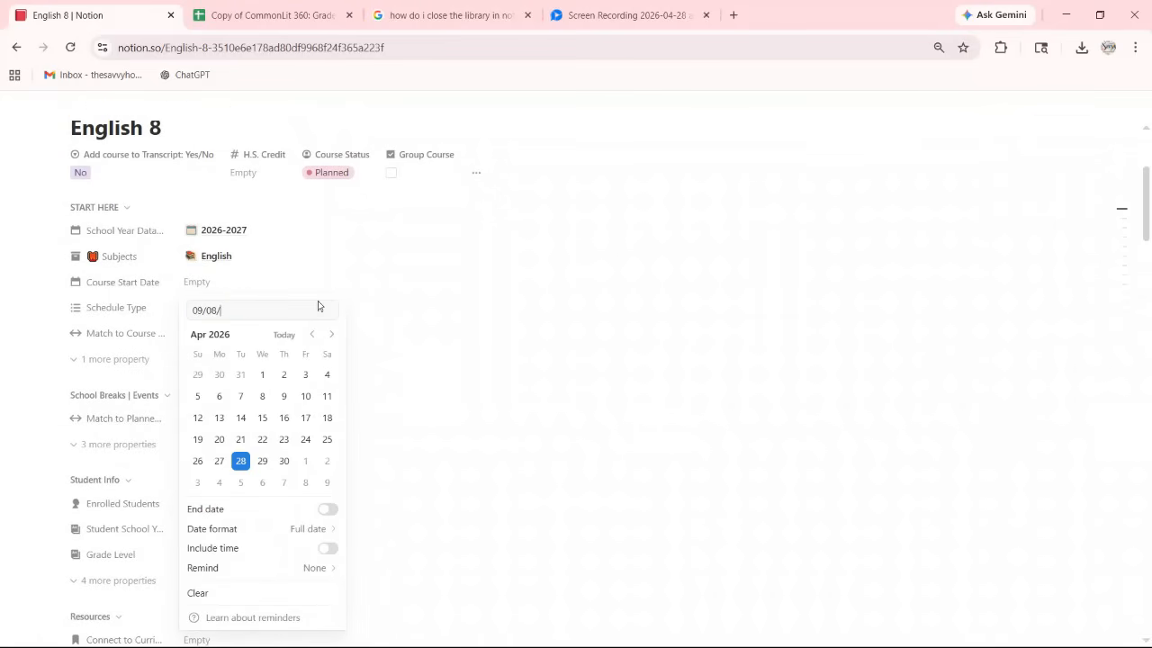
pyautogui.write('26')
pyautogui.click(383, 231)
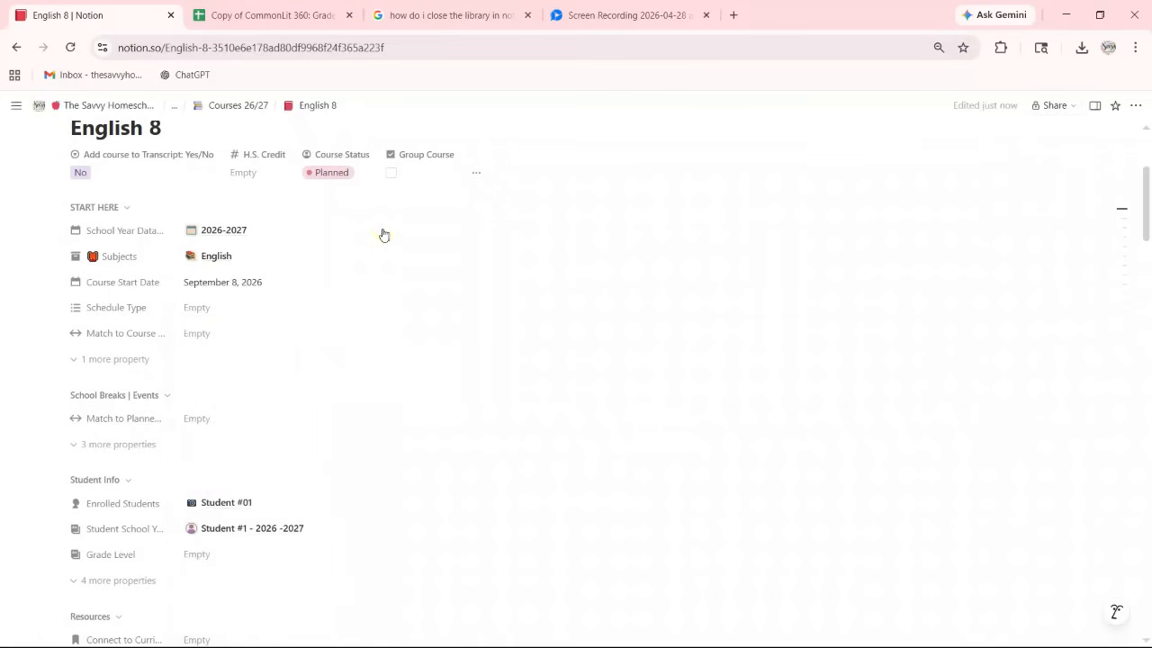
# Set the English 8 Schedule Type to Mon, Tue, Wed, Thu and Fri.
pyautogui.click(205, 315)
pyautogui.click(219, 354)
pyautogui.click(220, 375)
pyautogui.click(227, 394)
pyautogui.click(222, 410)
pyautogui.click(220, 429)
pyautogui.click(315, 238)
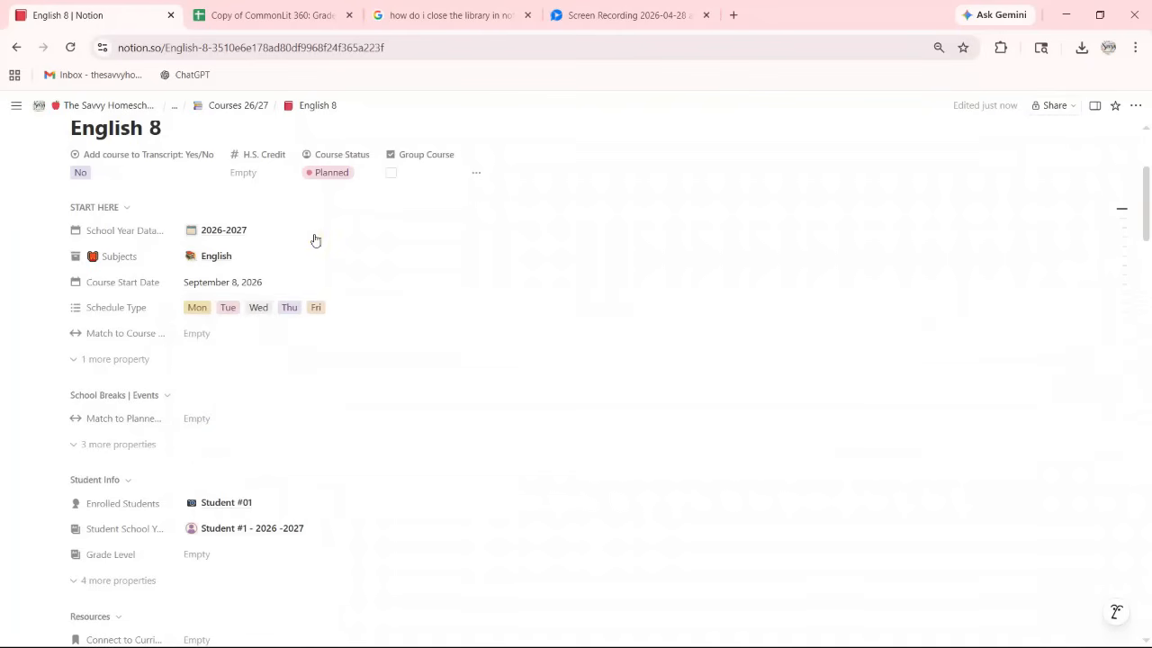
# Match the English 8 course to the master schedule entry Eng 8 | Novel Unit Studies 8.
pyautogui.scroll(-3, 300, 291)
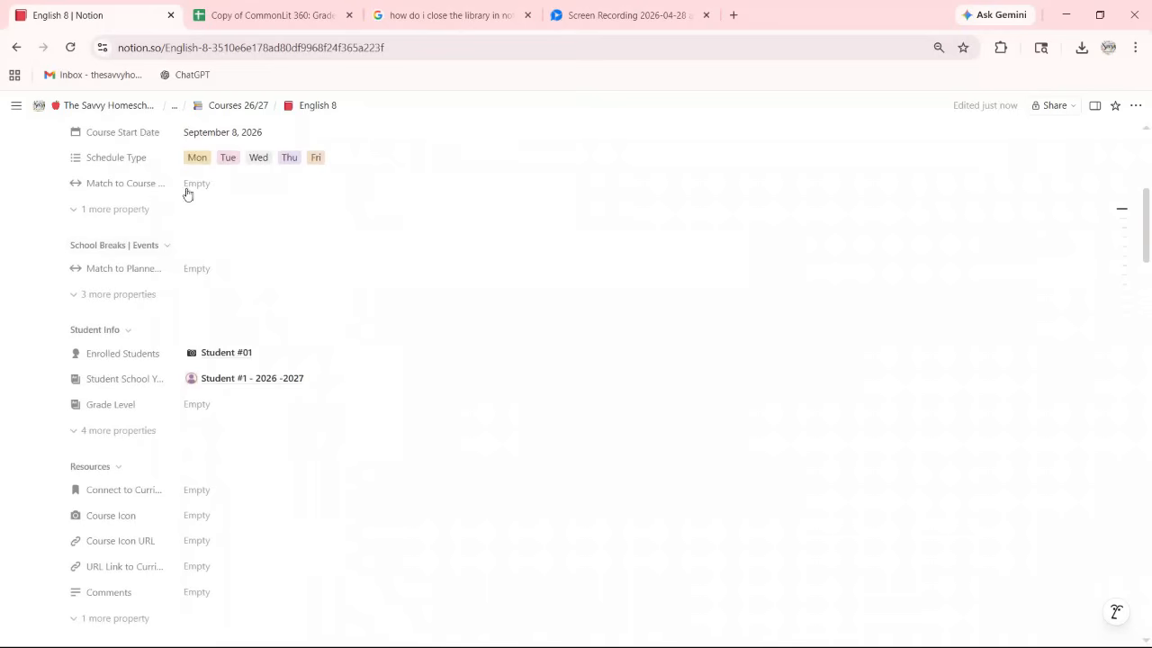
pyautogui.click(193, 184)
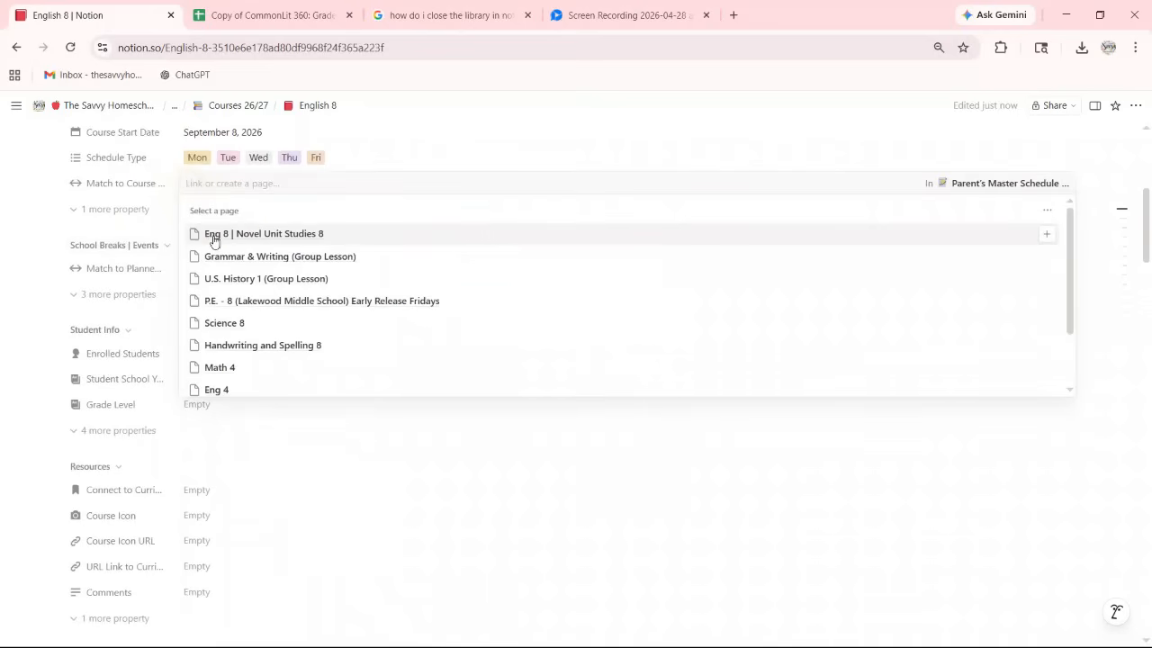
pyautogui.click(214, 236)
pyautogui.click(415, 124)
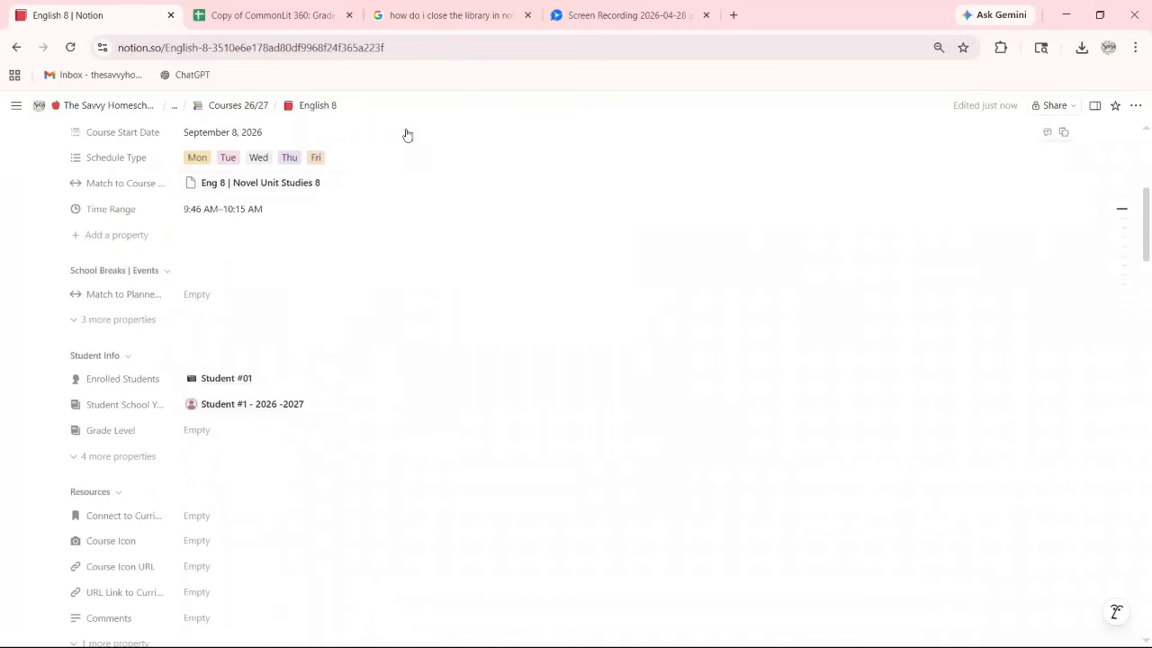
# Connect the English 8 course to the CommonLit 360 - 8 curriculum resource.
pyautogui.scroll(-1, 248, 297)
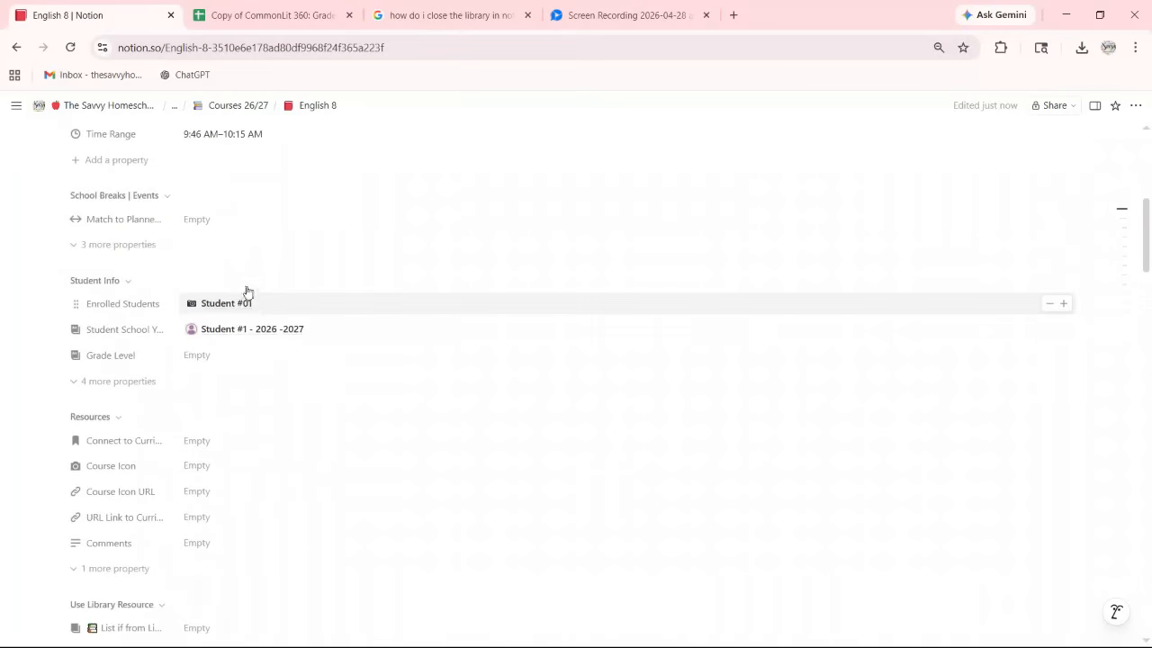
pyautogui.scroll(-1, 171, 257)
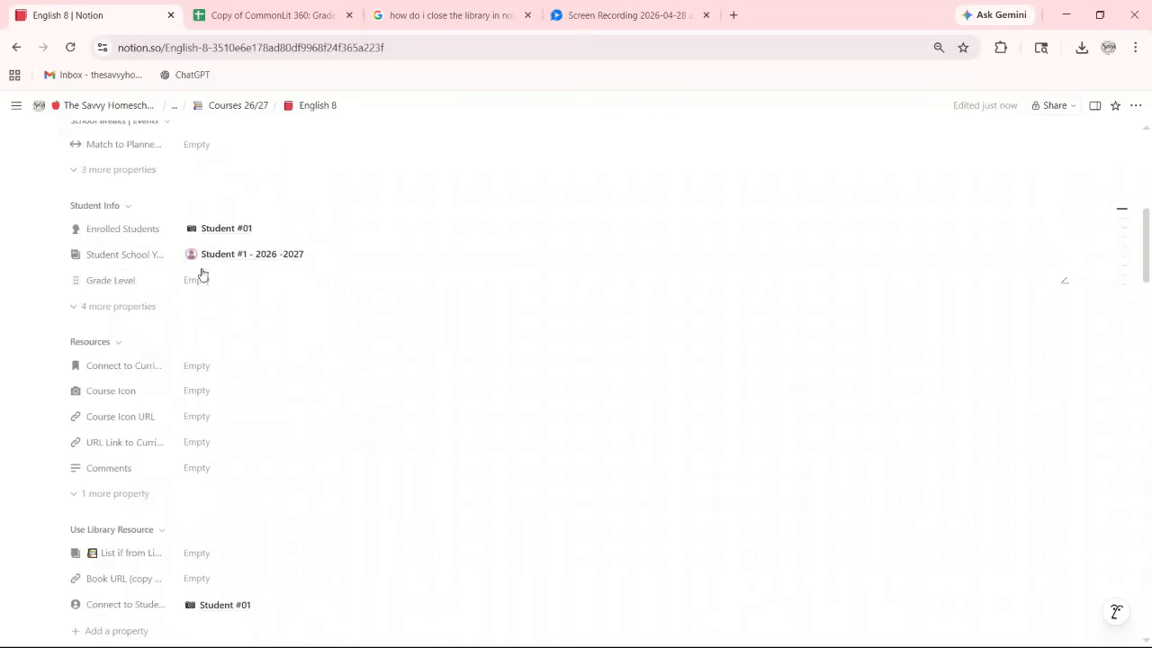
pyautogui.scroll(-1, 216, 281)
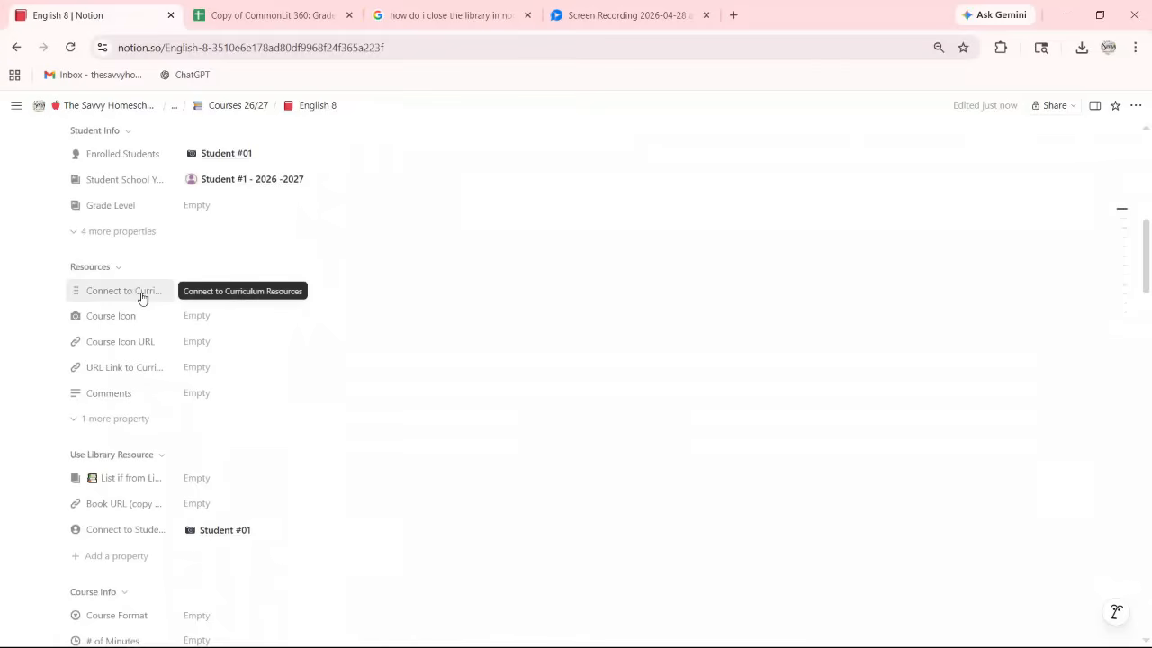
pyautogui.click(208, 293)
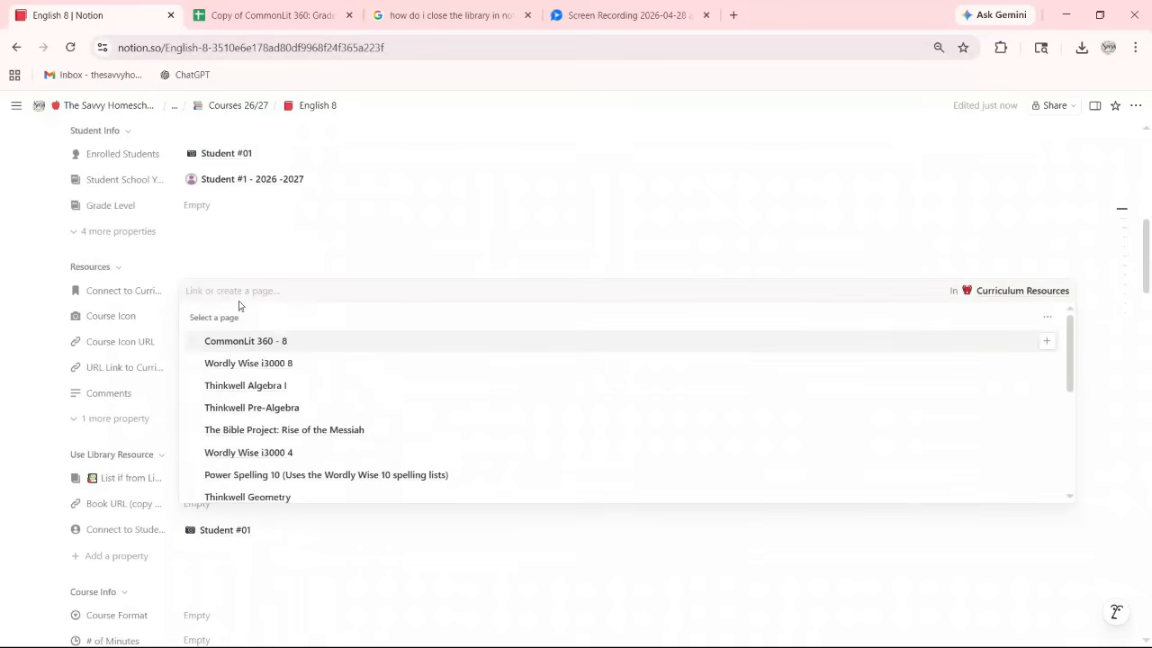
pyautogui.click(256, 342)
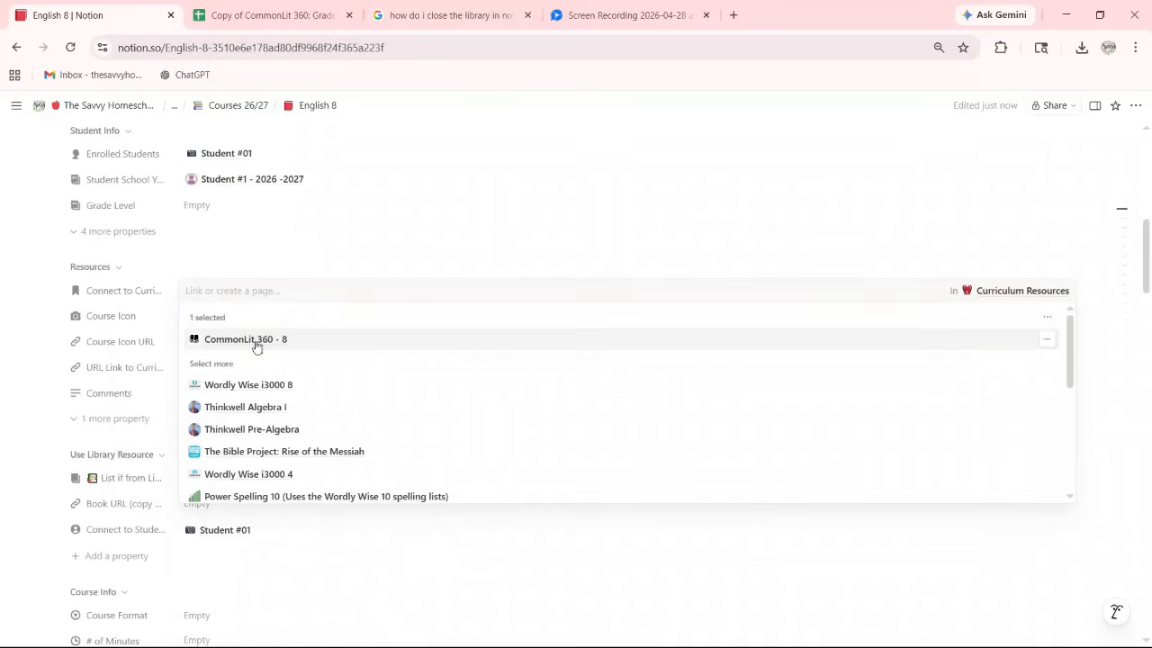
pyautogui.click(307, 237)
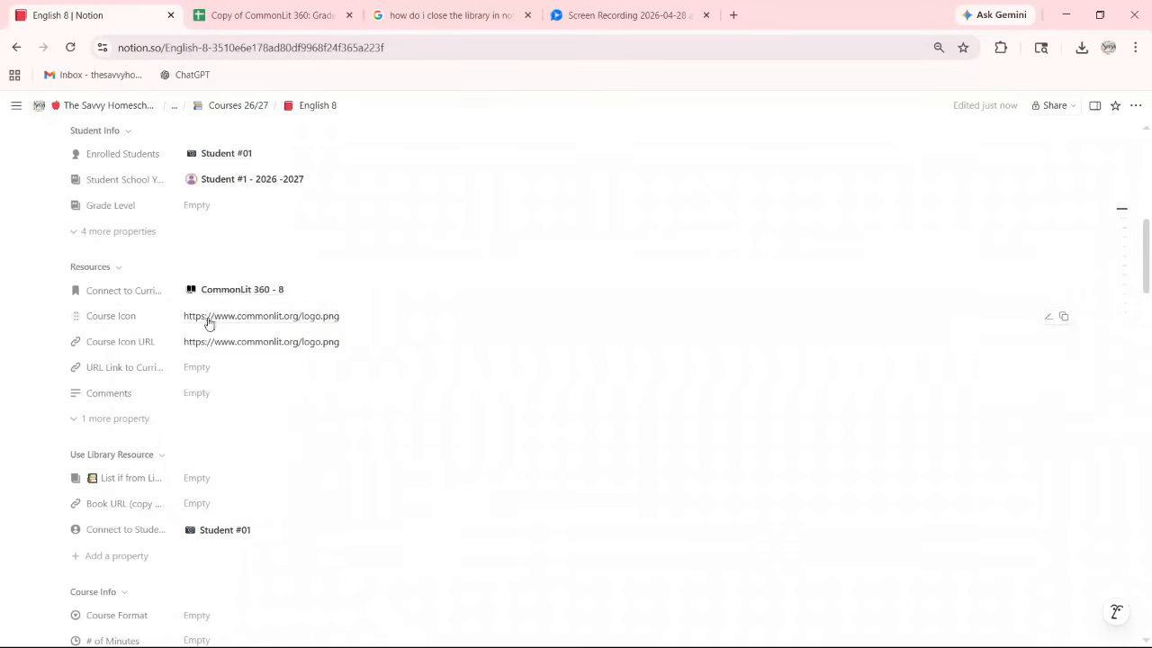
pyautogui.rightClick(262, 317)
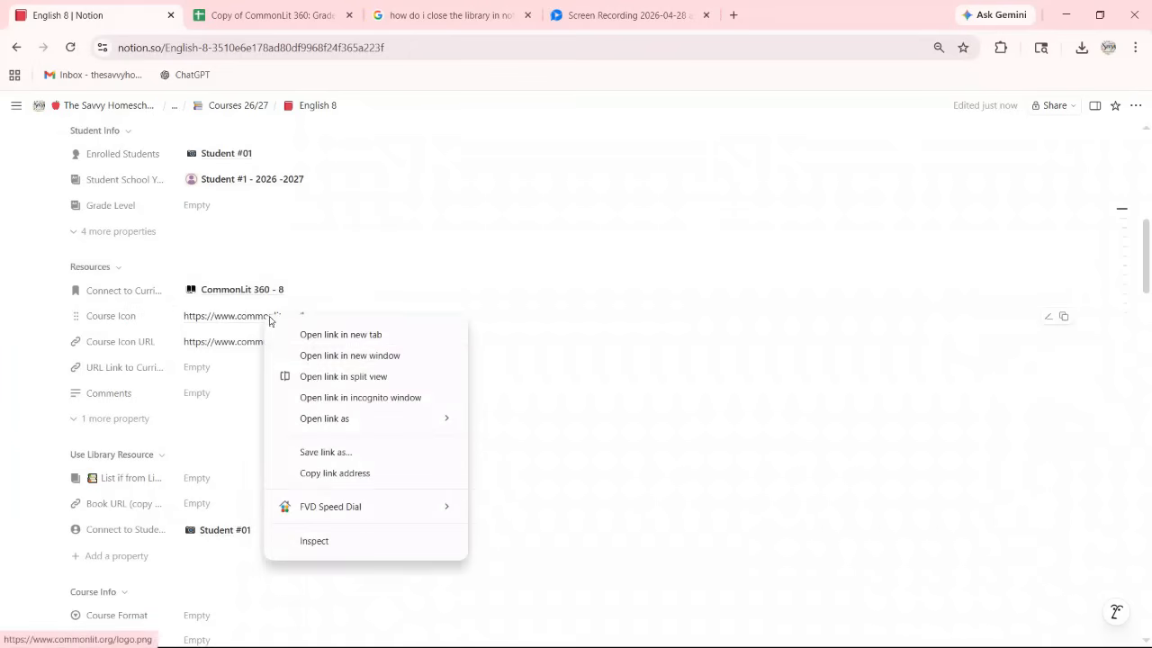
pyautogui.click(338, 474)
pyautogui.scroll(8, 350, 334)
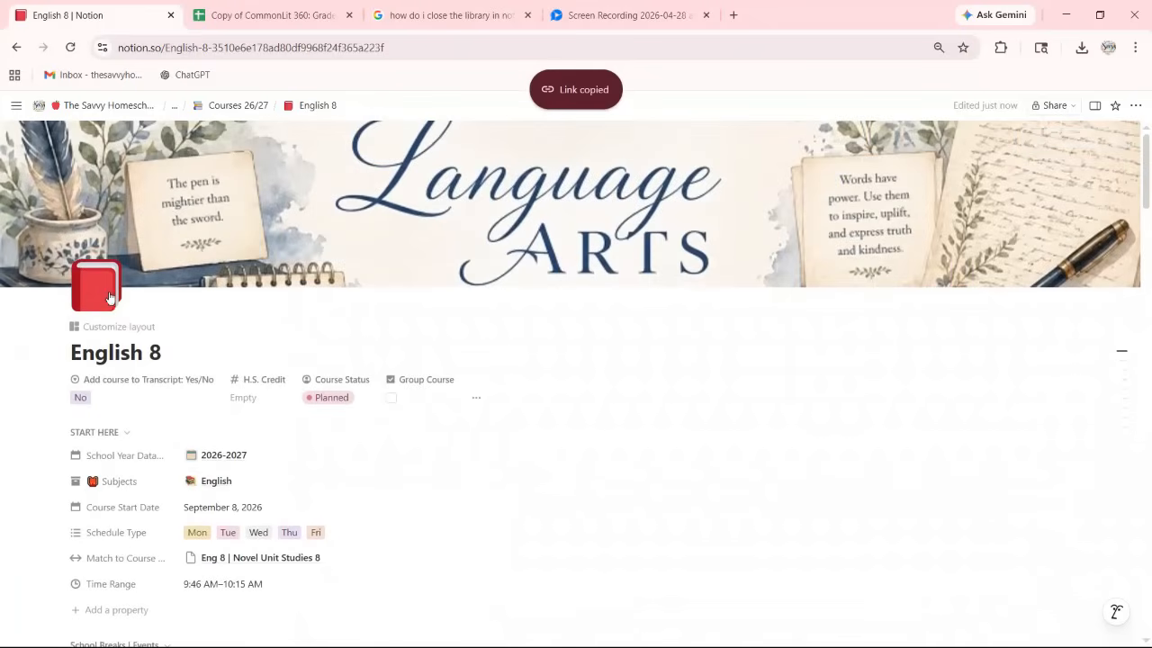
pyautogui.click(108, 298)
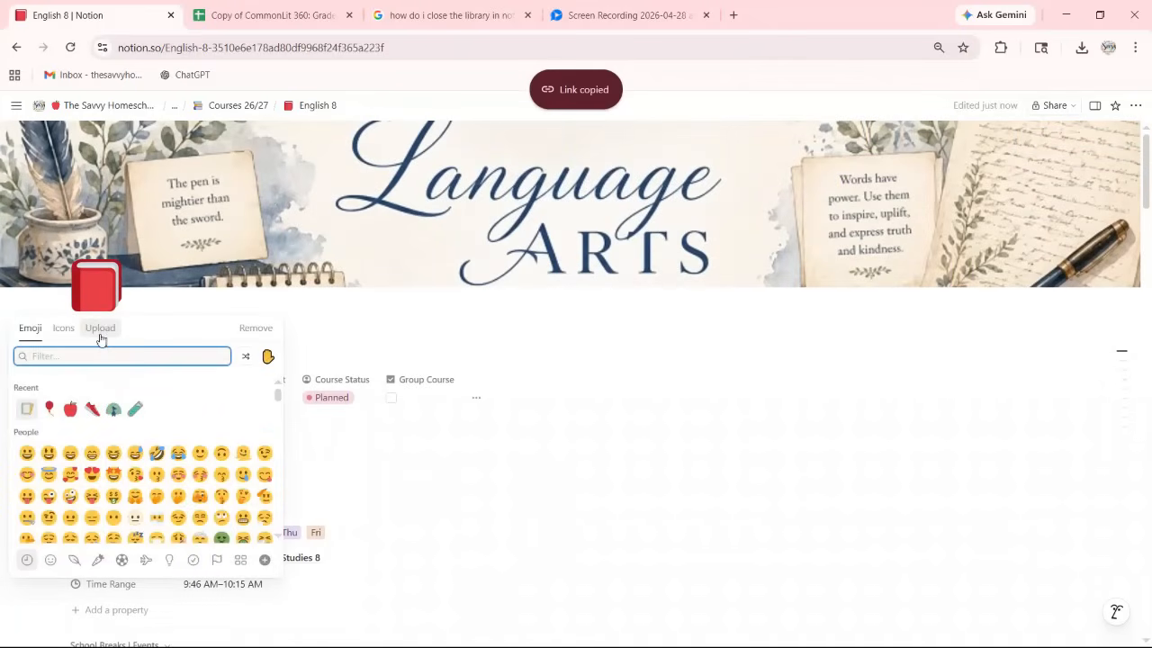
pyautogui.click(100, 333)
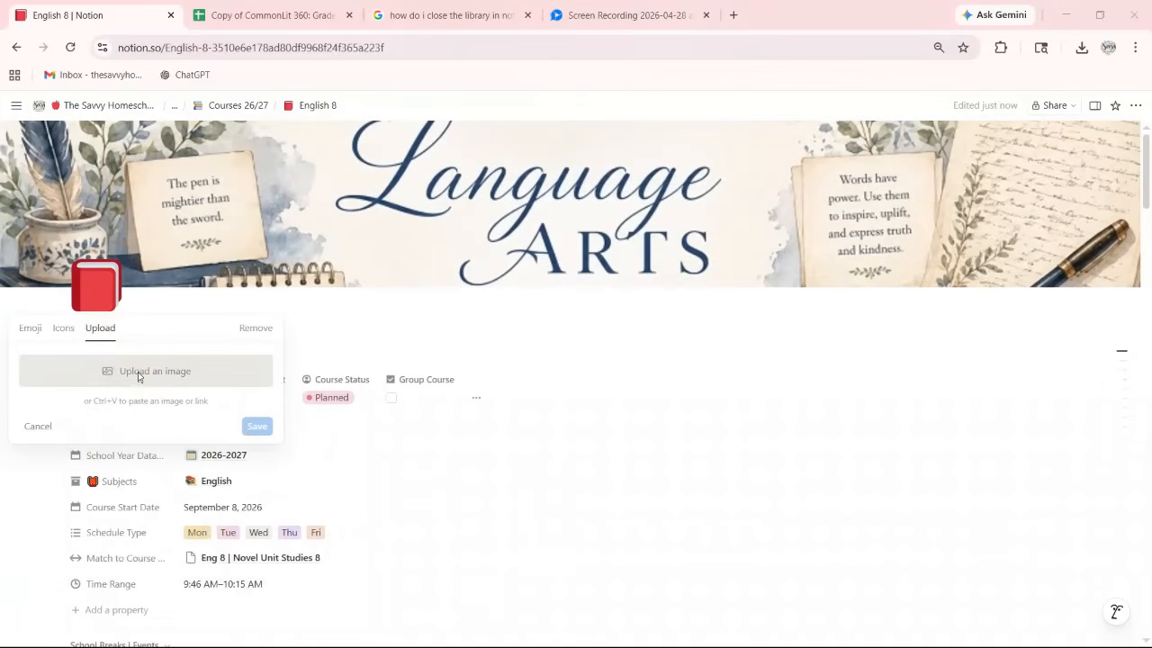
pyautogui.click(137, 372)
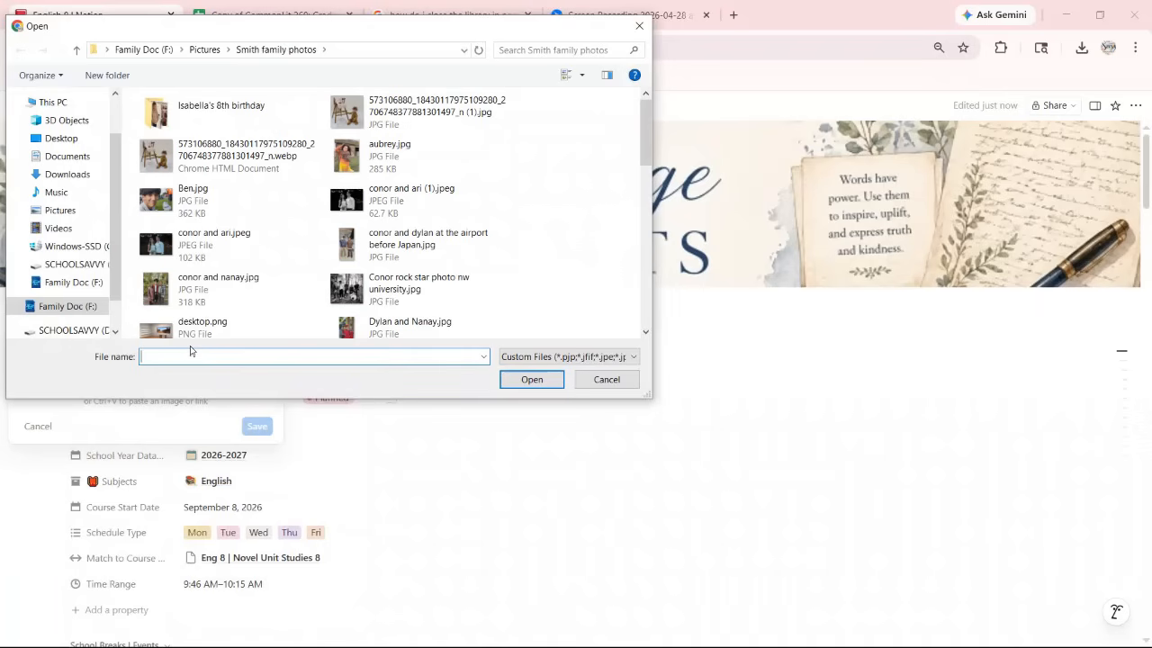
pyautogui.click(619, 380)
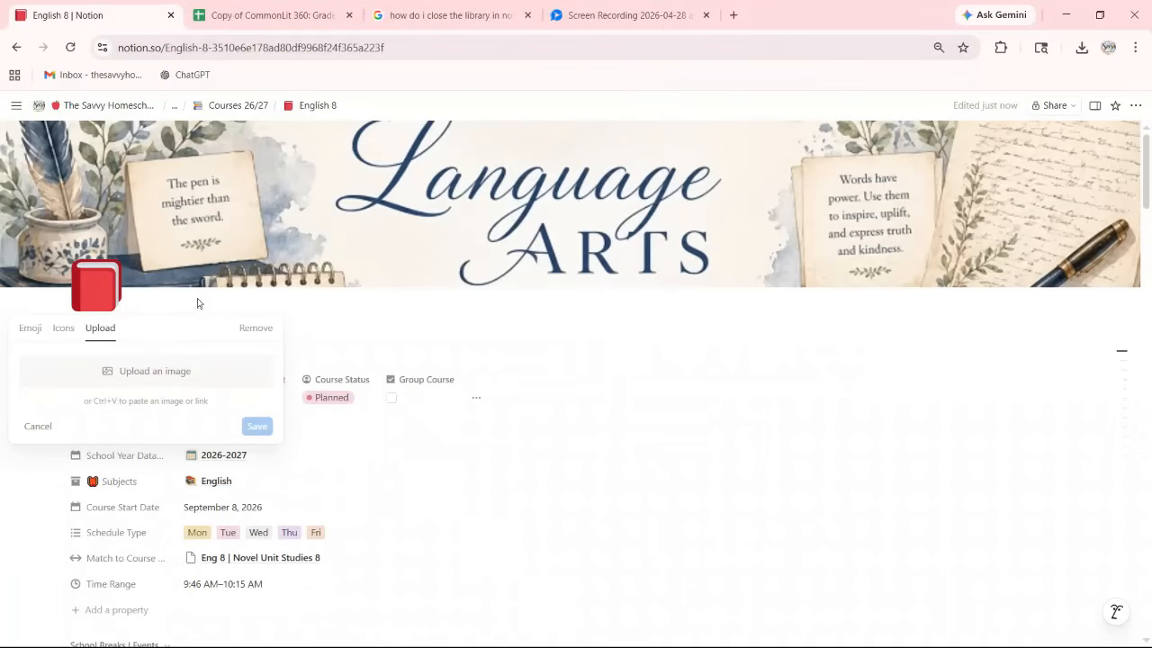
pyautogui.hotkey('ctrl', 'v')
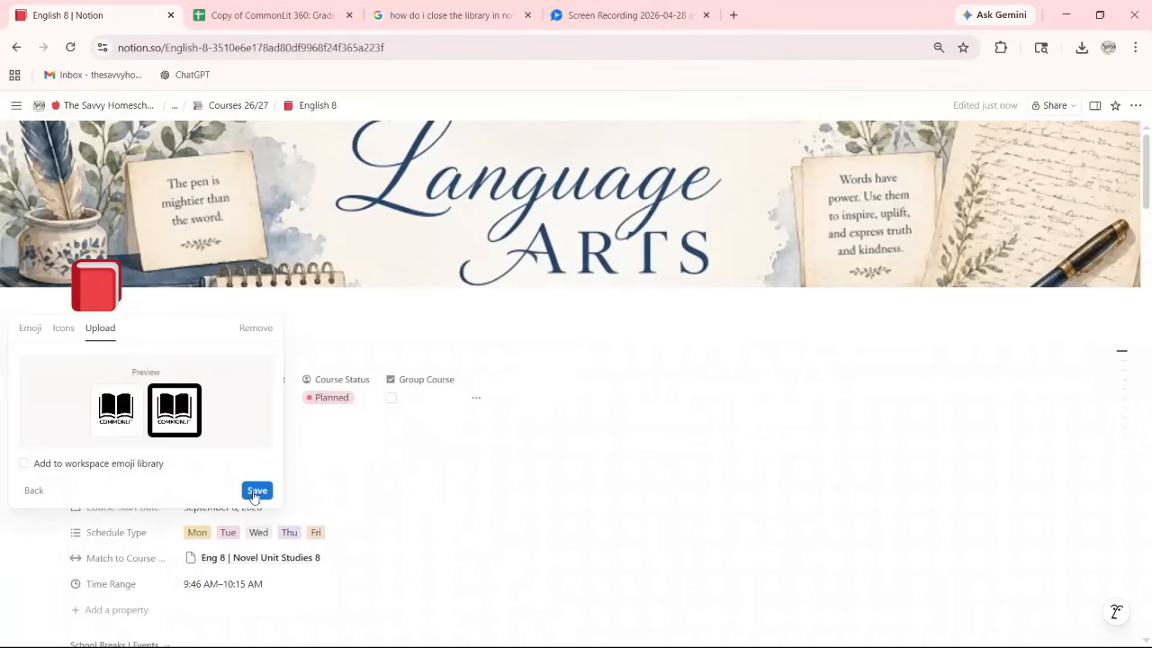
pyautogui.click(256, 491)
# Open the linked CommonLit 360 - 8 resource, download its Grade 8 course cover image and close the resource.
pyautogui.scroll(-1, 595, 386)
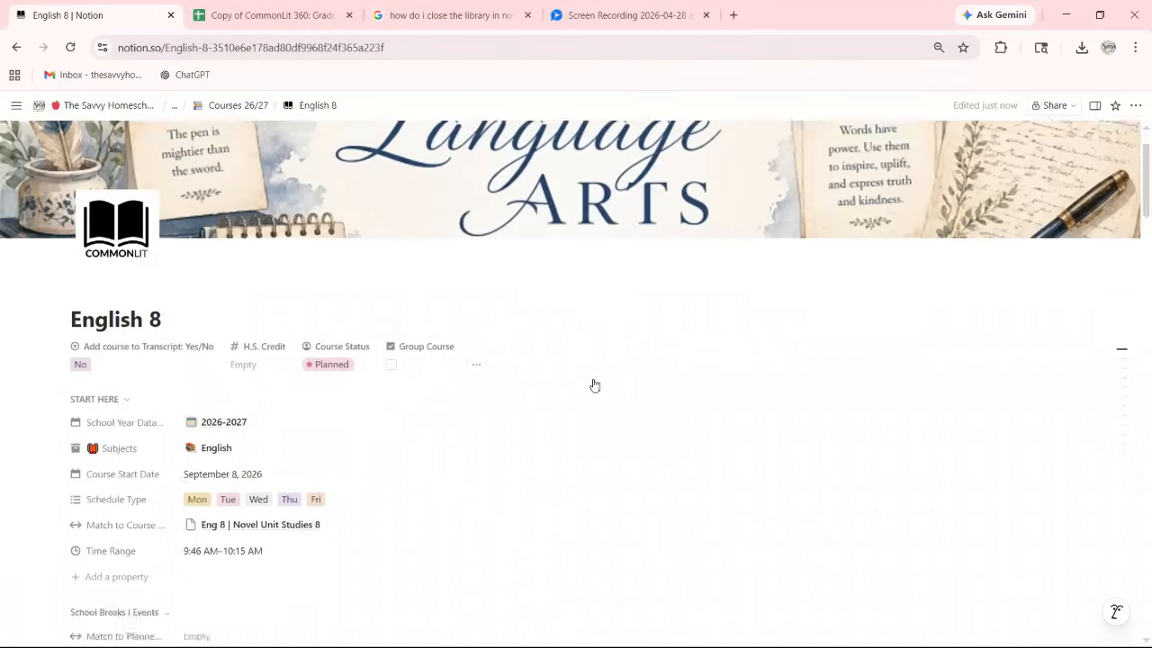
pyautogui.scroll(-3, 594, 383)
pyautogui.scroll(-2, 589, 364)
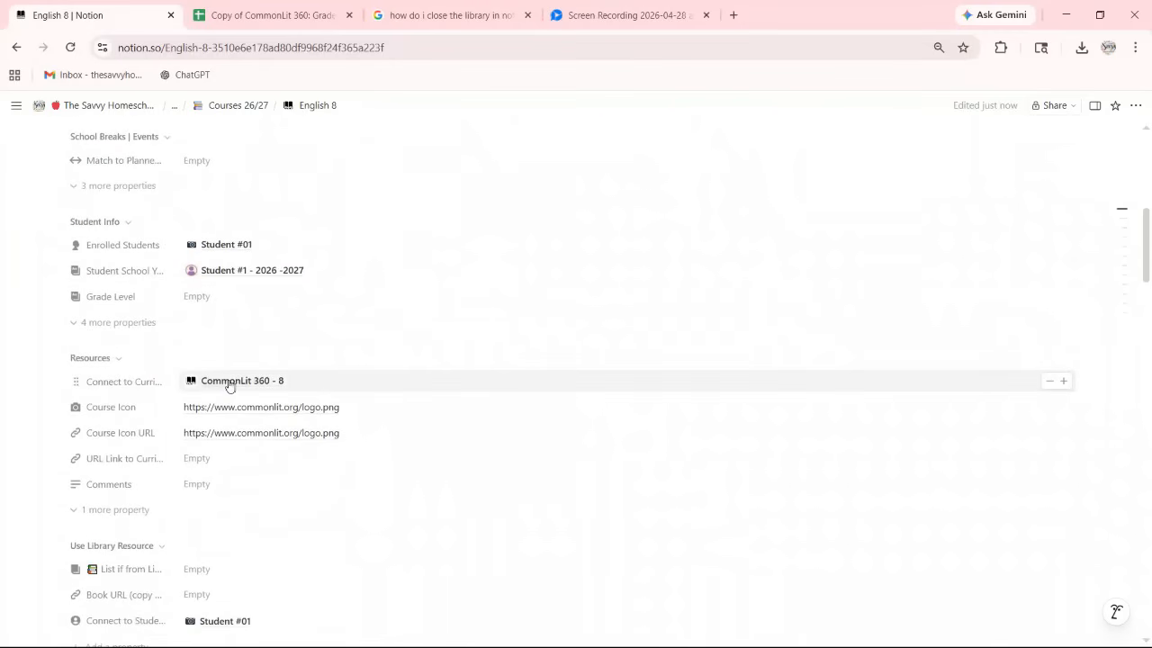
pyautogui.click(228, 383)
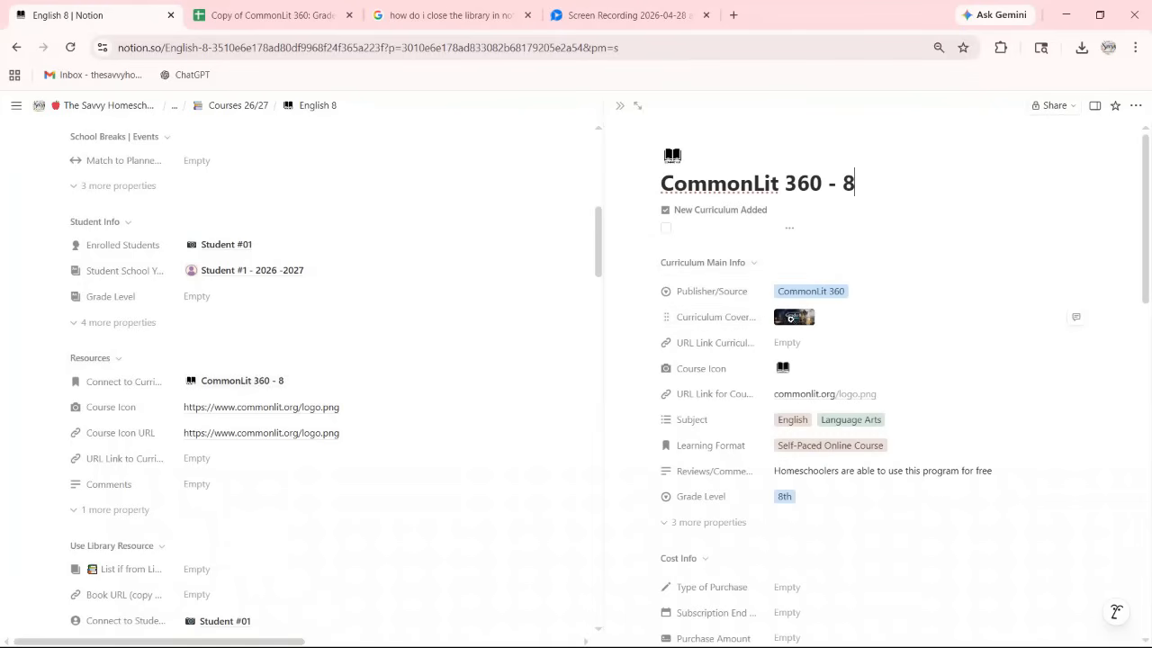
pyautogui.scroll(-10, 823, 378)
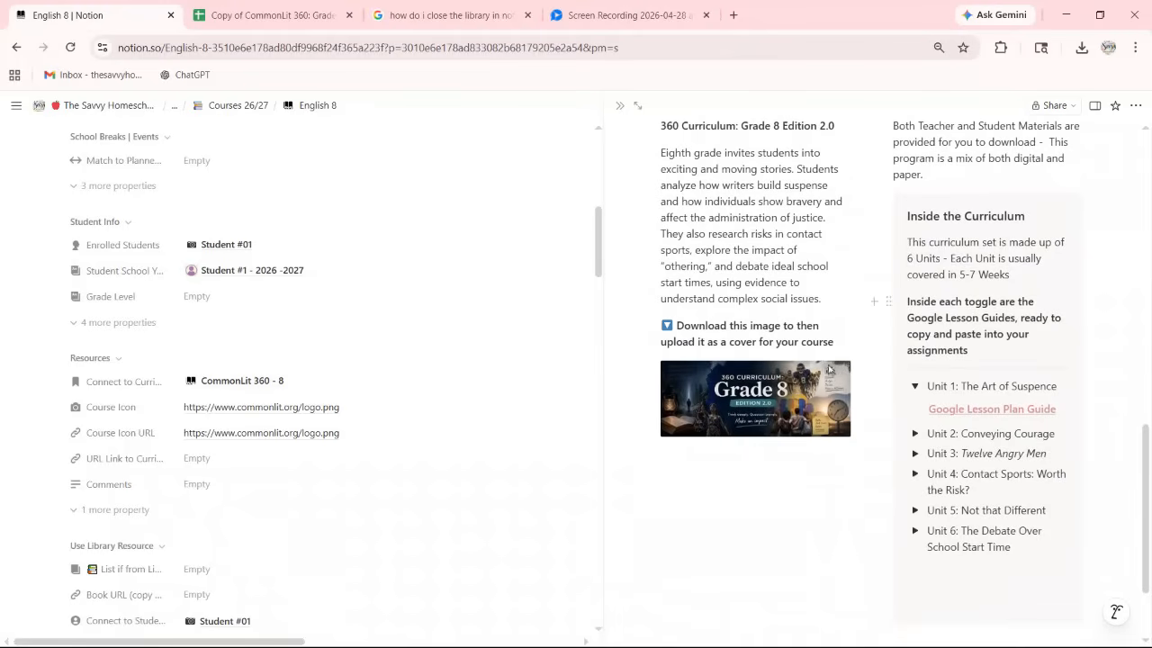
pyautogui.moveTo(836, 372)
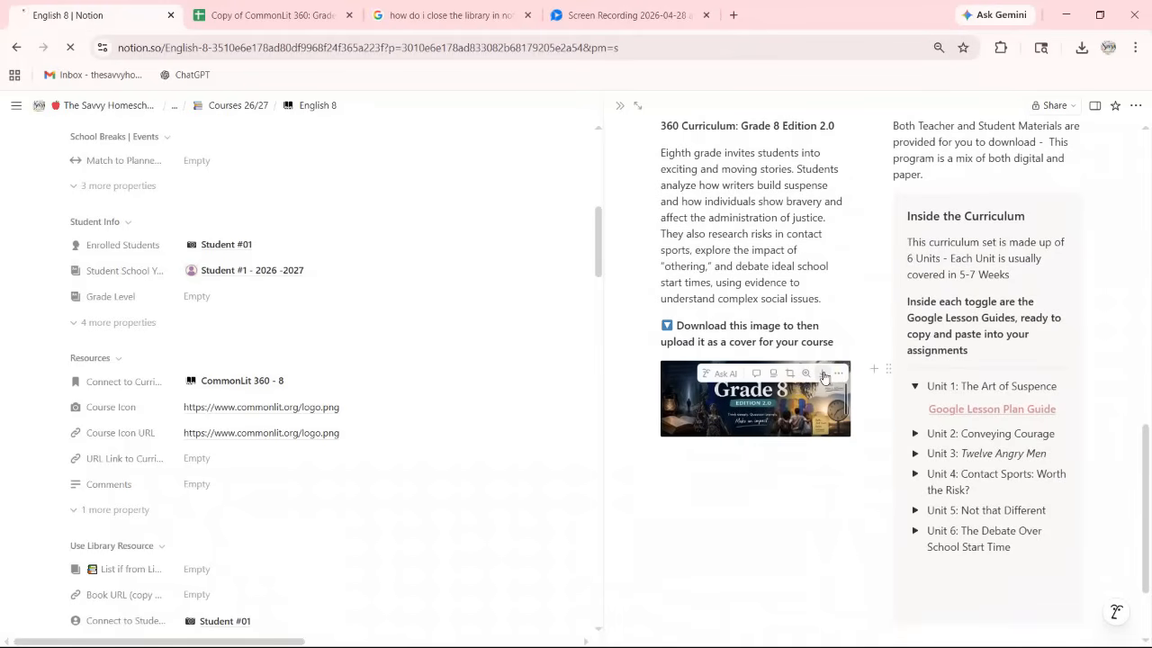
pyautogui.click(824, 374)
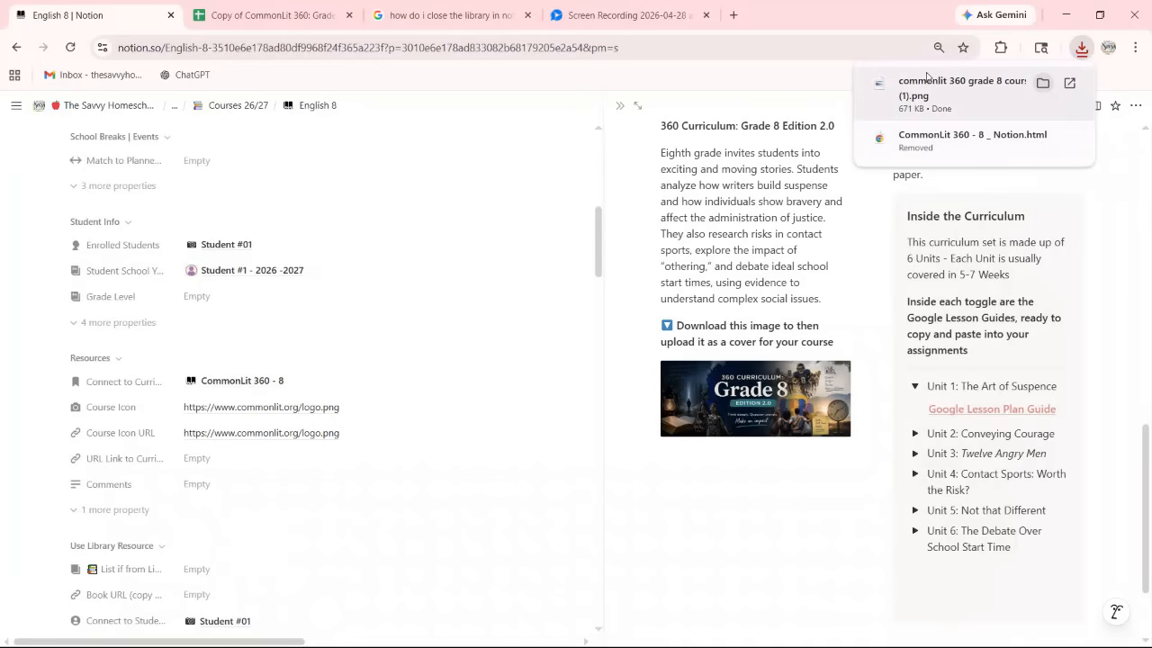
pyautogui.scroll(5, 282, 142)
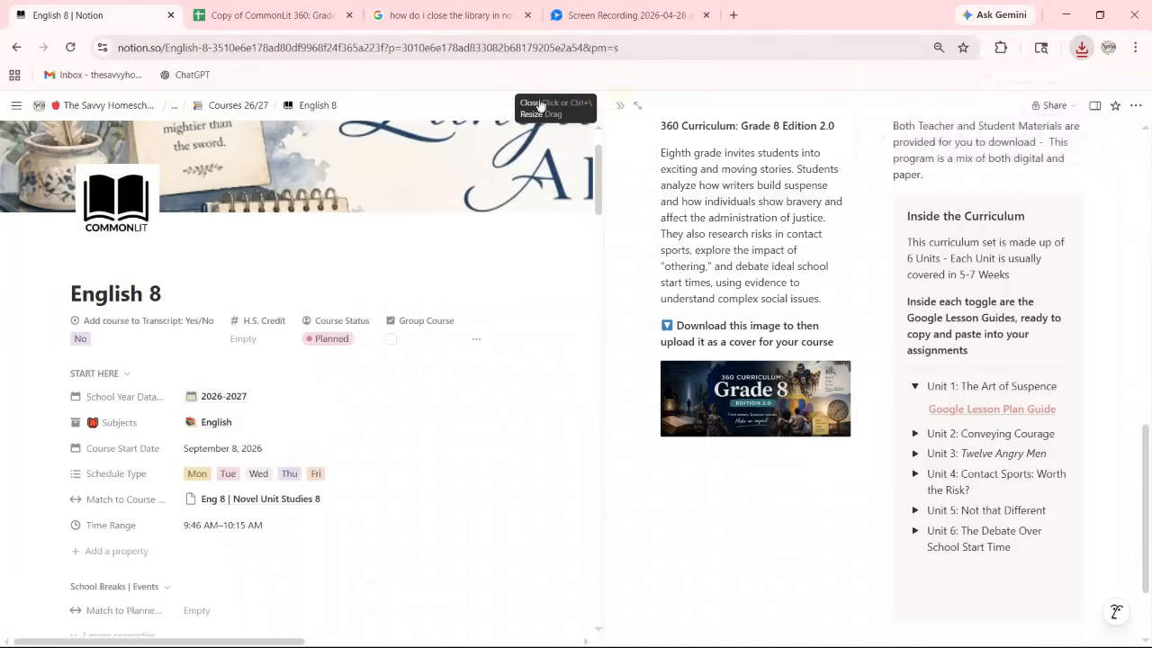
pyautogui.click(619, 109)
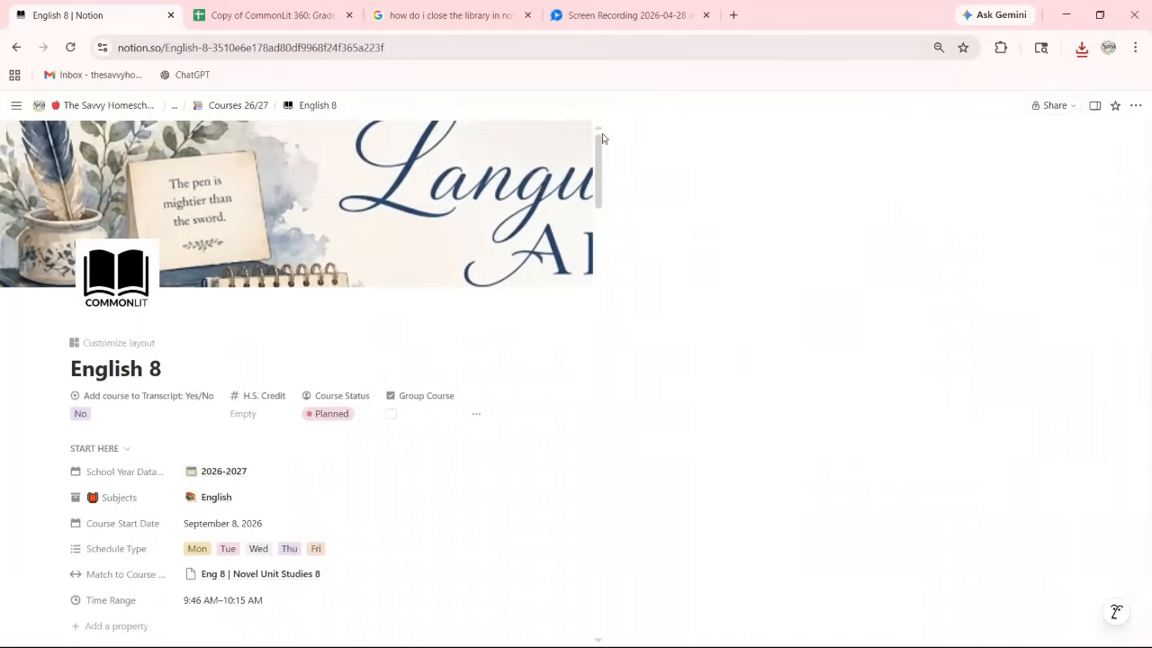
# Replace the English 8 page cover with commonlit 360 grade 8 course cover (1).png from the Downloads folder.
pyautogui.click(1040, 139)
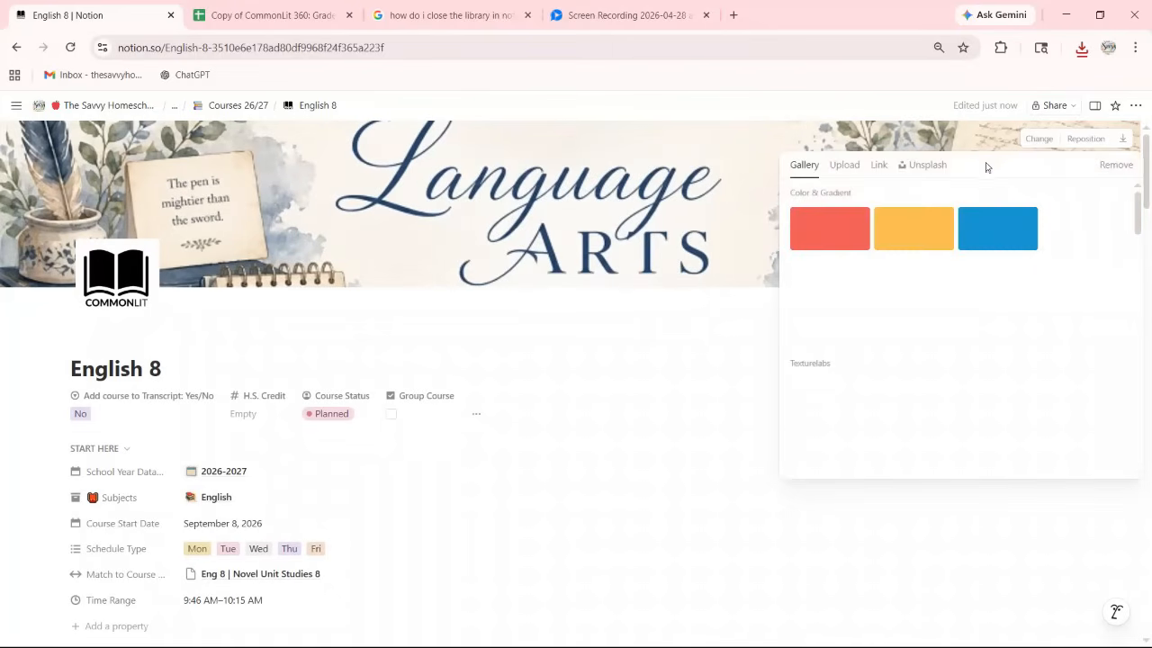
pyautogui.click(842, 167)
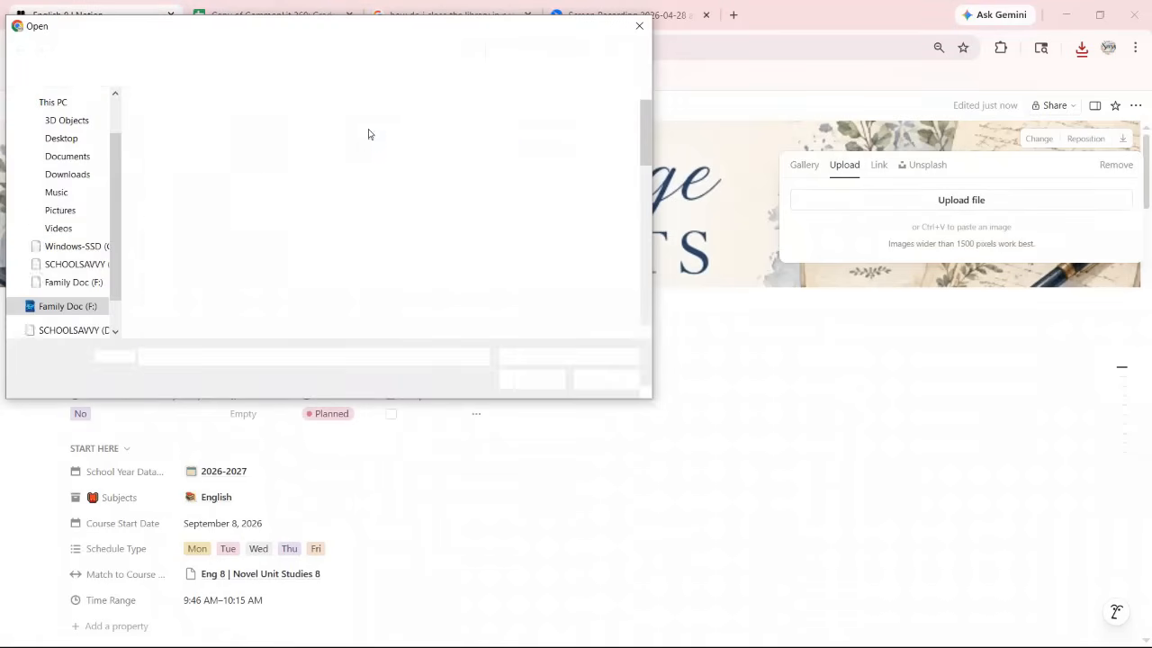
pyautogui.click(69, 175)
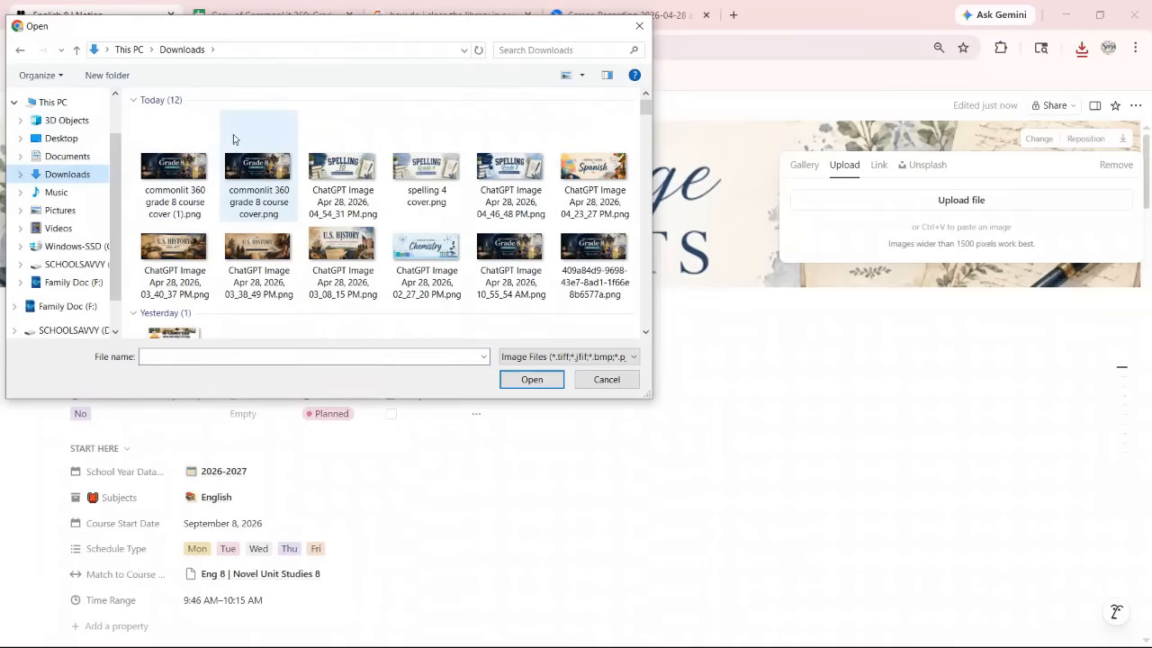
pyautogui.click(176, 171)
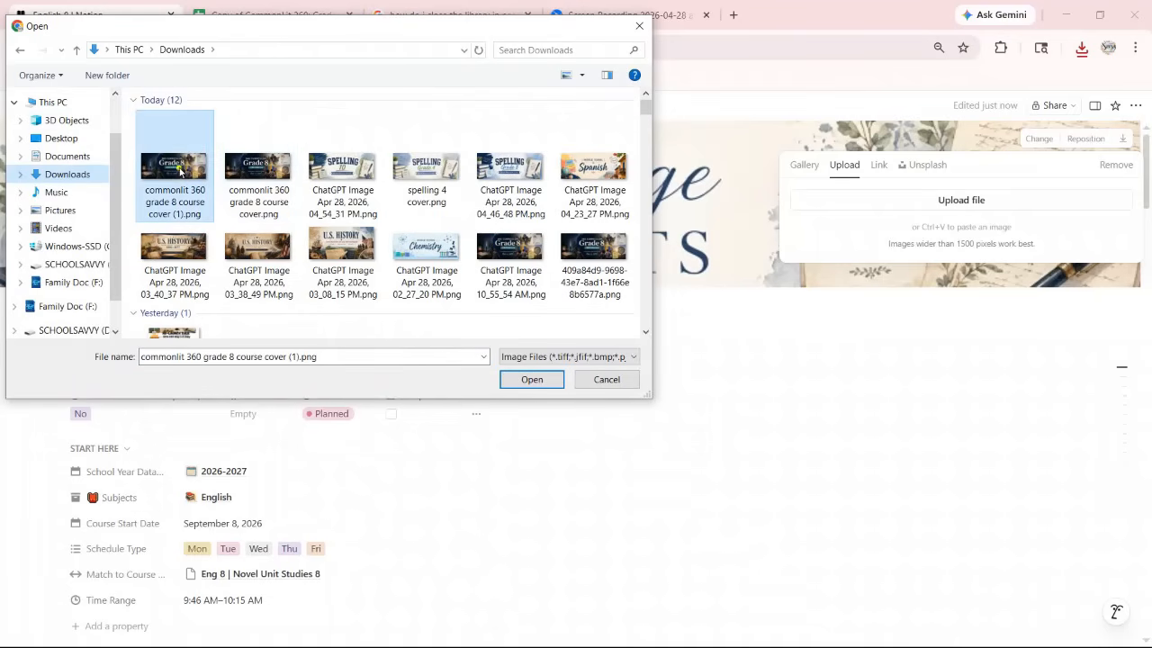
pyautogui.click(531, 380)
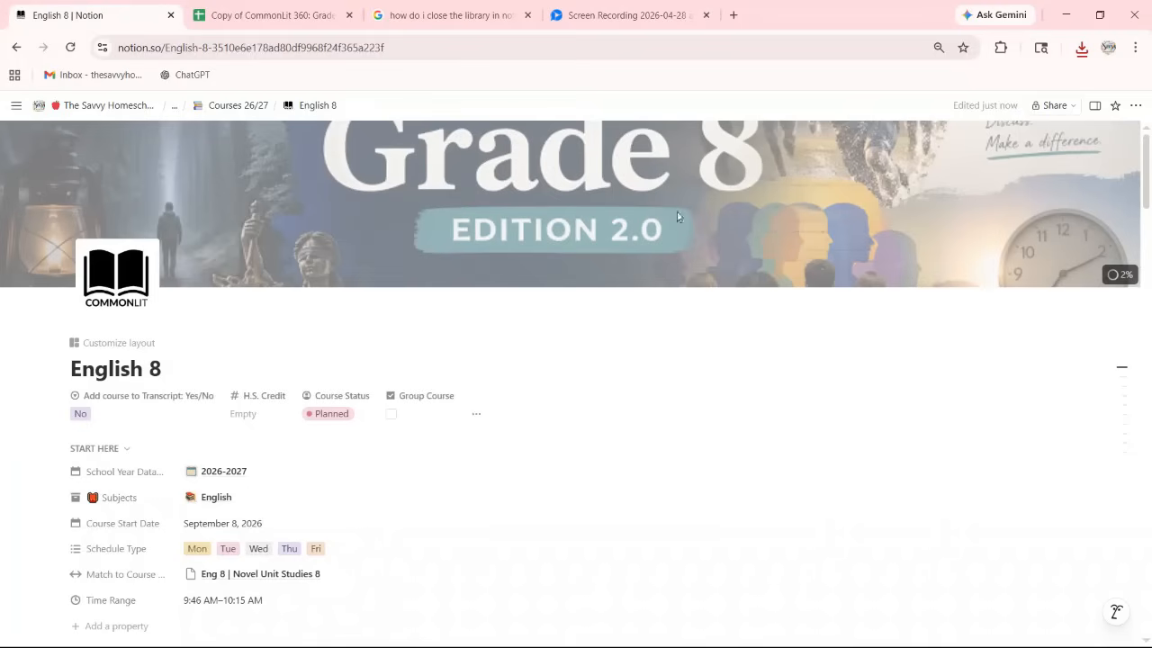
# Reposition the cover image downward to show the "360 Curriculum: Grade 8" title and save the position.
pyautogui.click(1085, 139)
pyautogui.moveTo(993, 217); pyautogui.dragTo(993, 292)
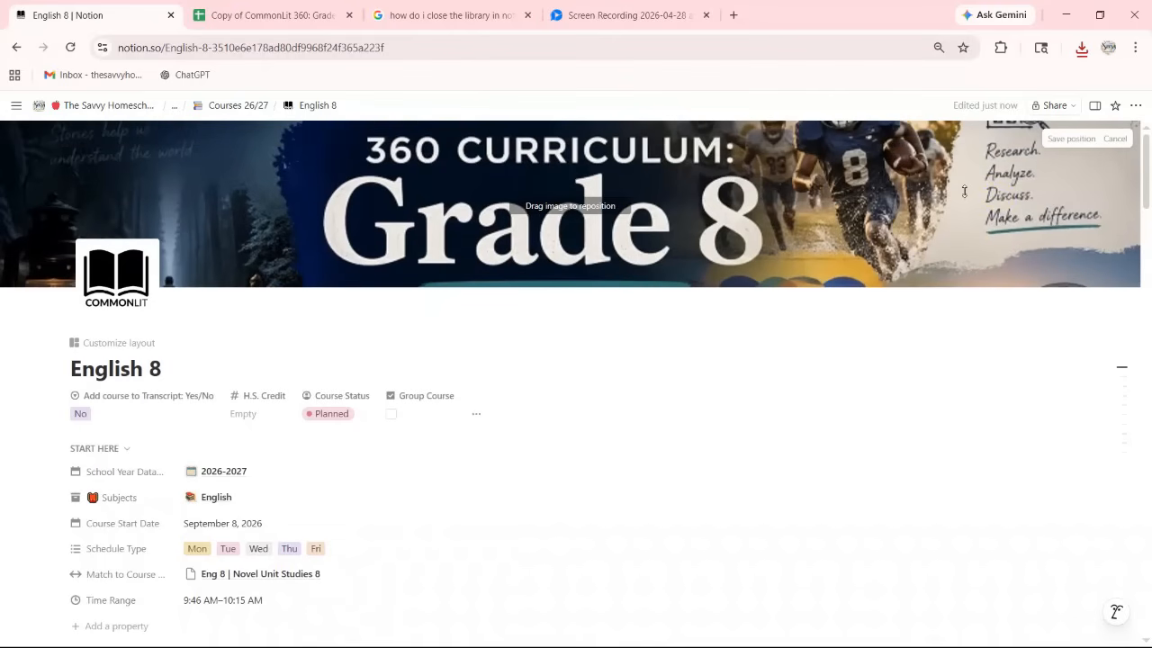
pyautogui.click(1067, 140)
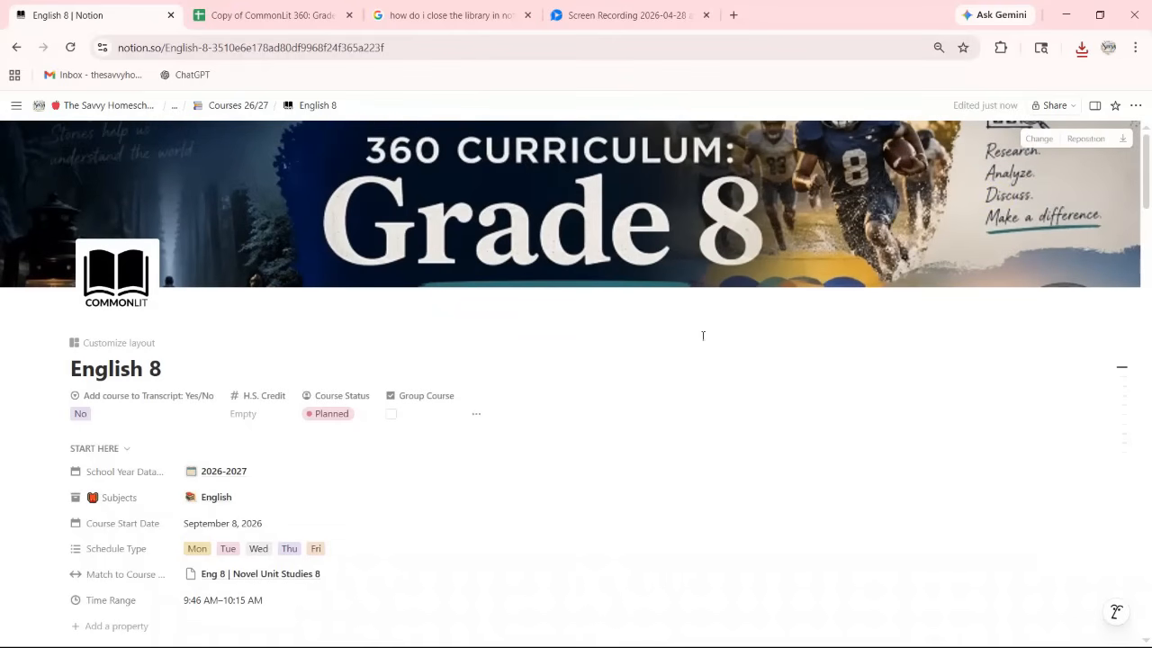
# Add 10 lesson rows to the English 8 course's Assignments 26/27 section.
pyautogui.scroll(-4, 587, 366)
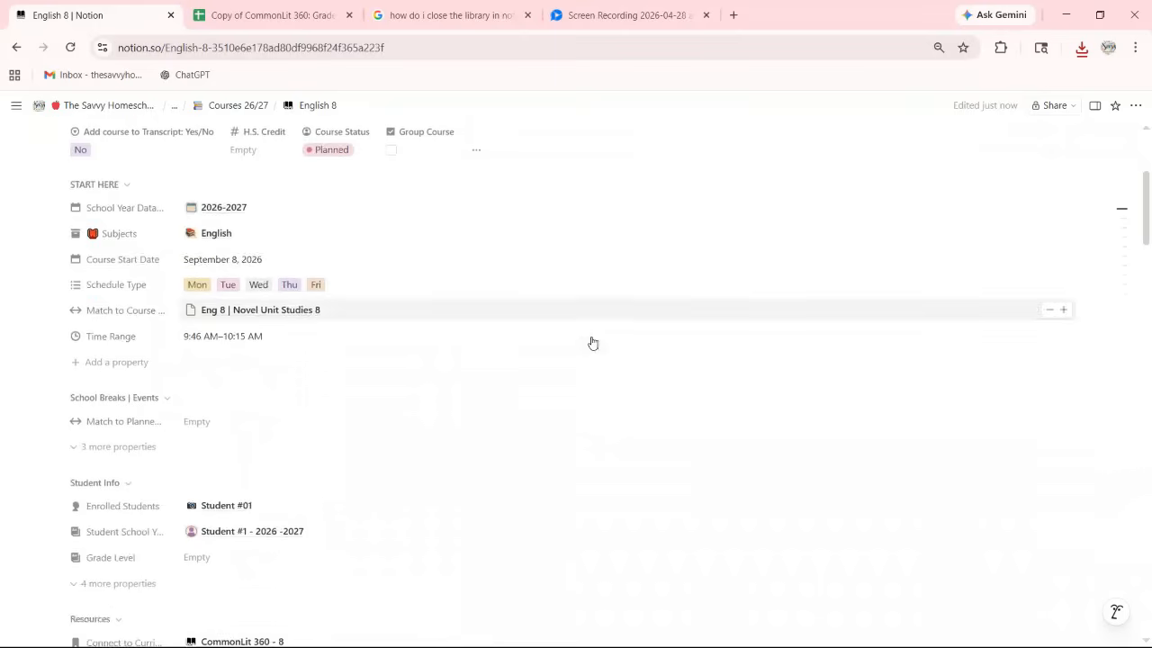
pyautogui.scroll(-10, 595, 333)
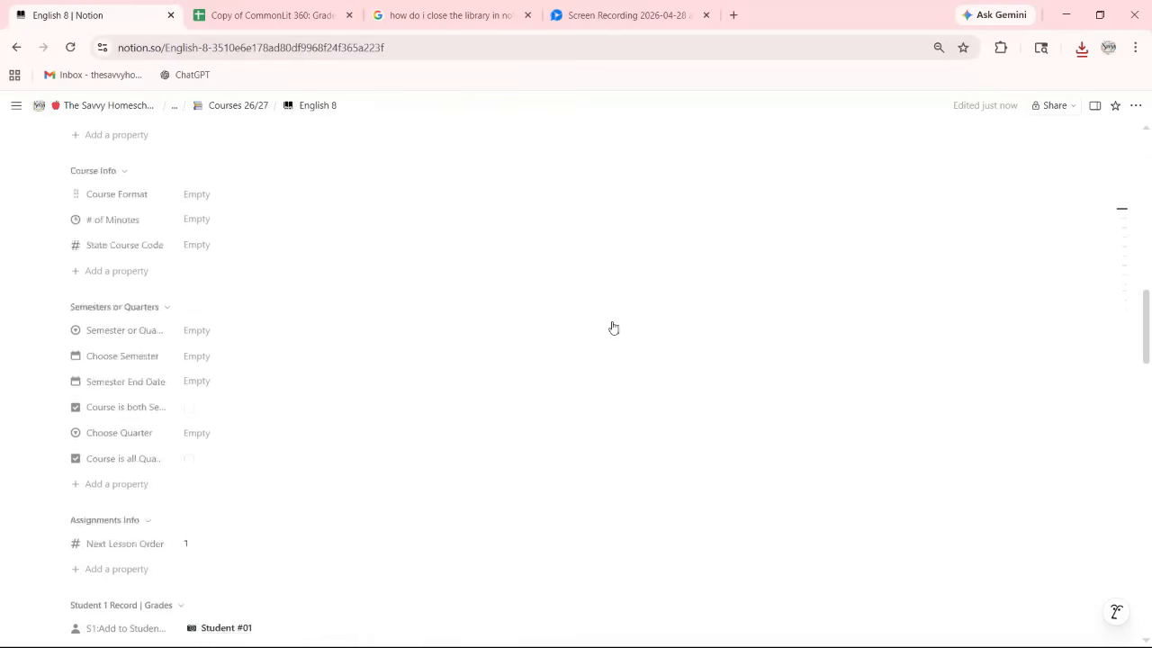
pyautogui.scroll(-10, 615, 328)
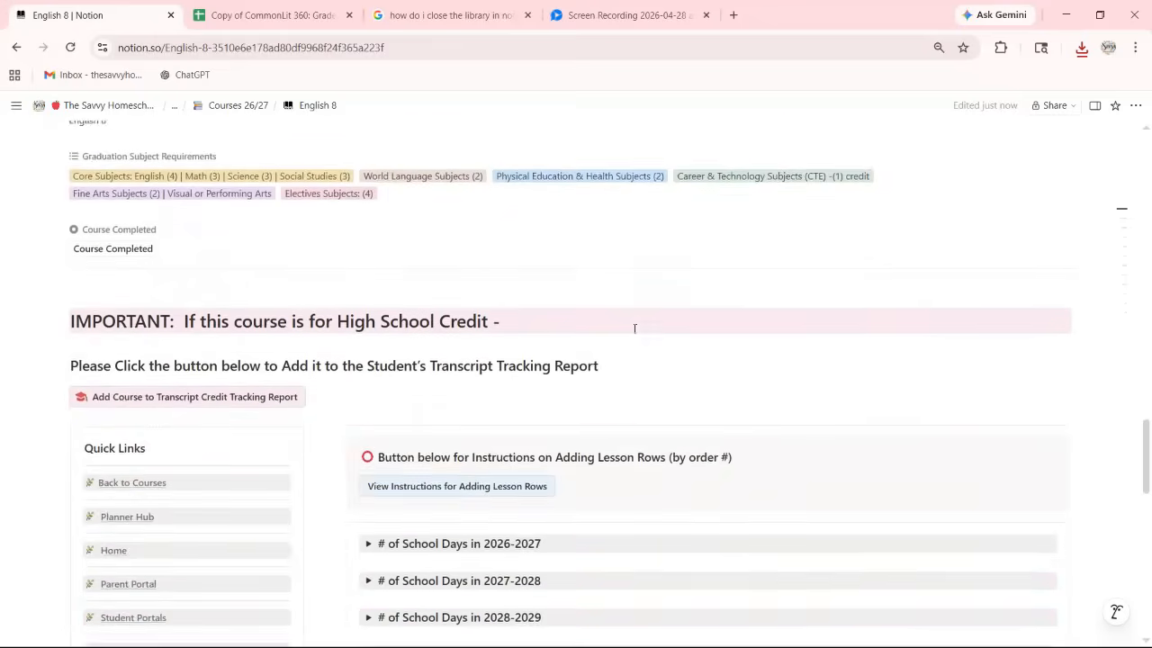
pyautogui.scroll(-2, 634, 328)
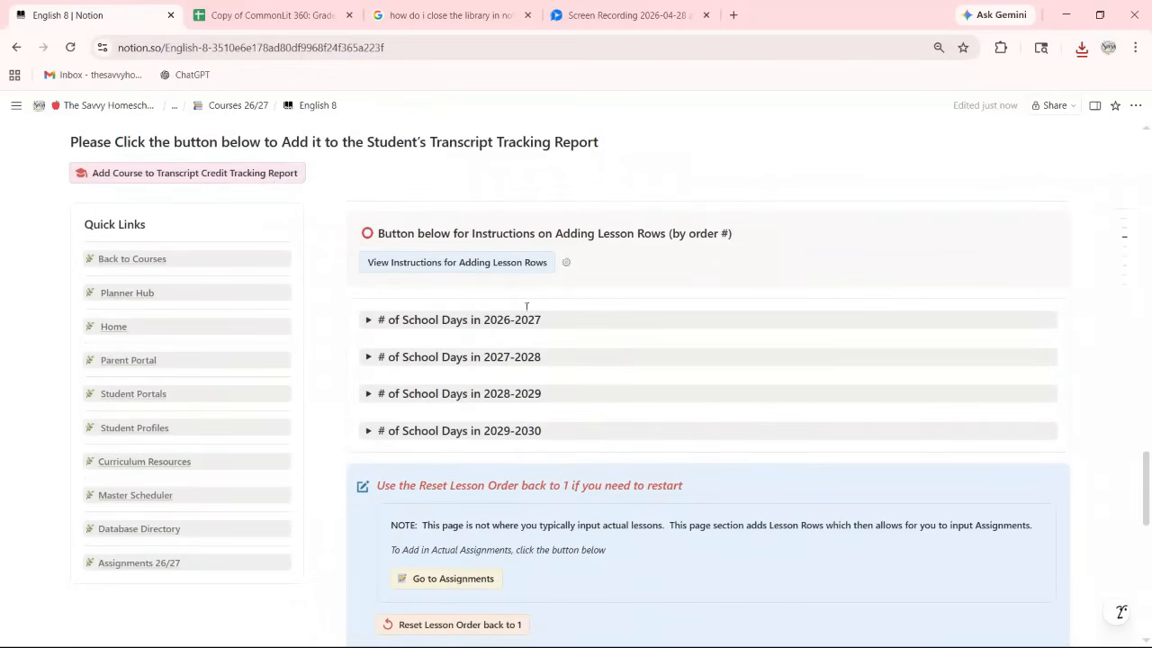
pyautogui.scroll(-4, 480, 272)
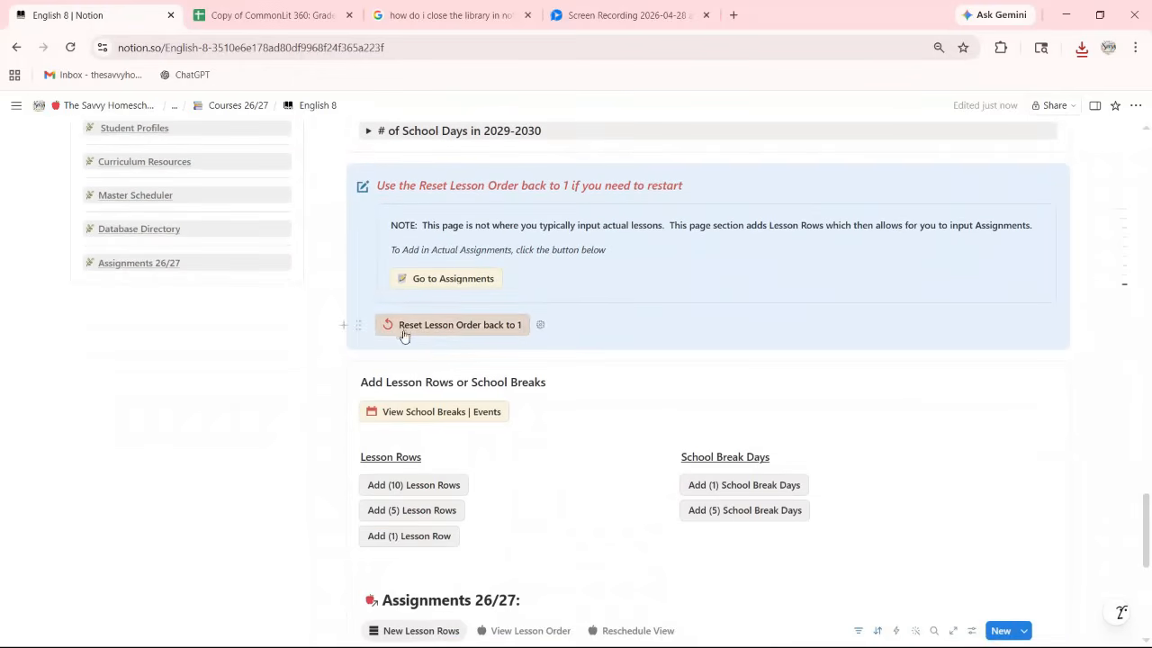
pyautogui.scroll(-3, 414, 342)
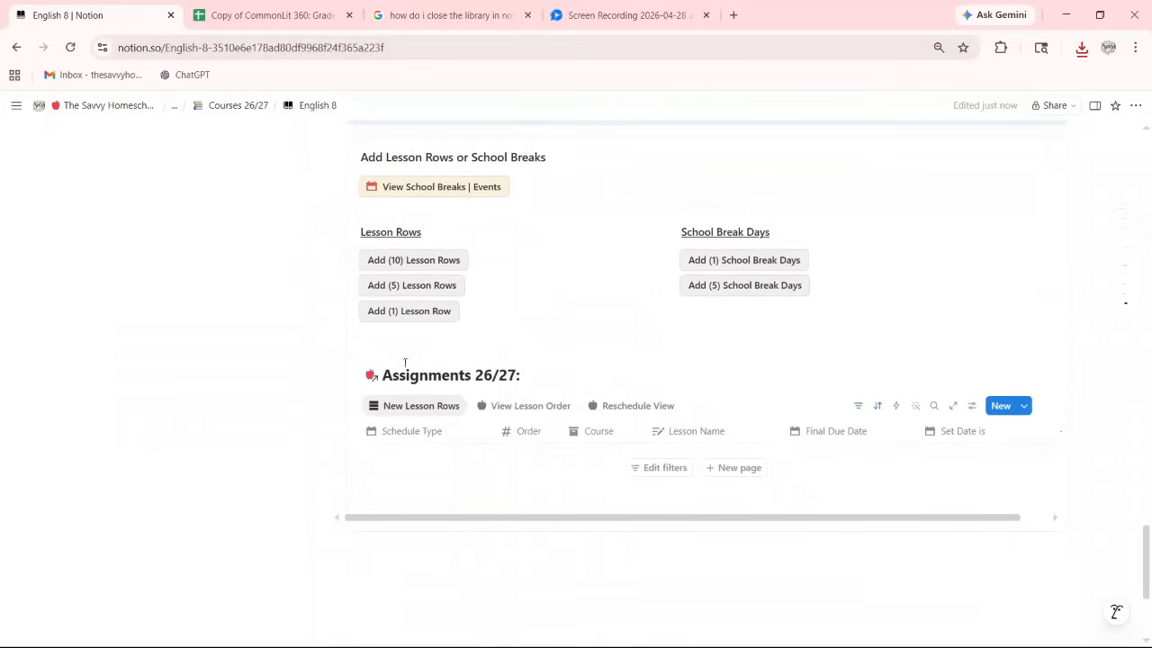
pyautogui.click(402, 261)
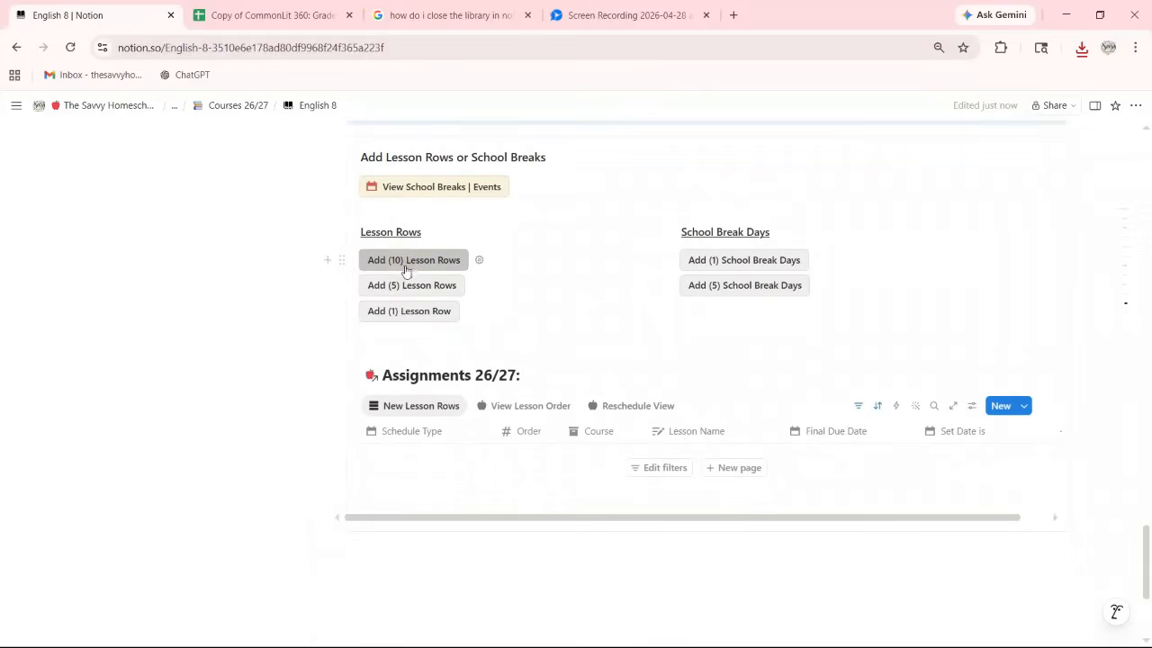
# Wrap the content of the Schedule Type and Lesson Name columns in the Assignments 26/27 table.
pyautogui.click(432, 428)
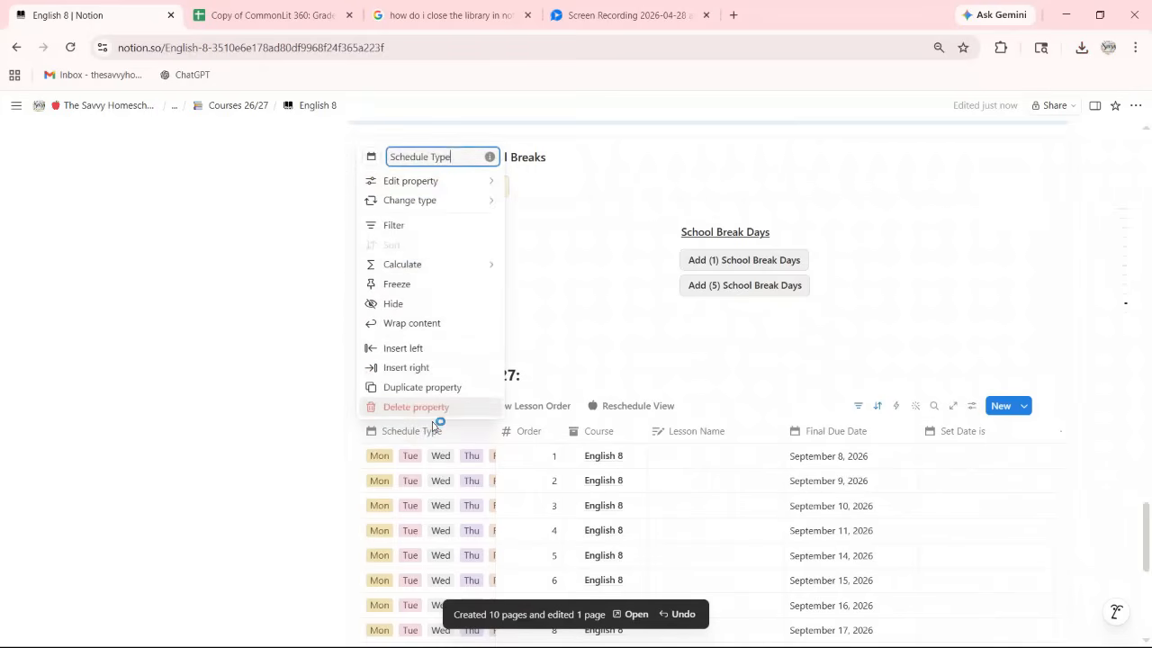
pyautogui.click(415, 326)
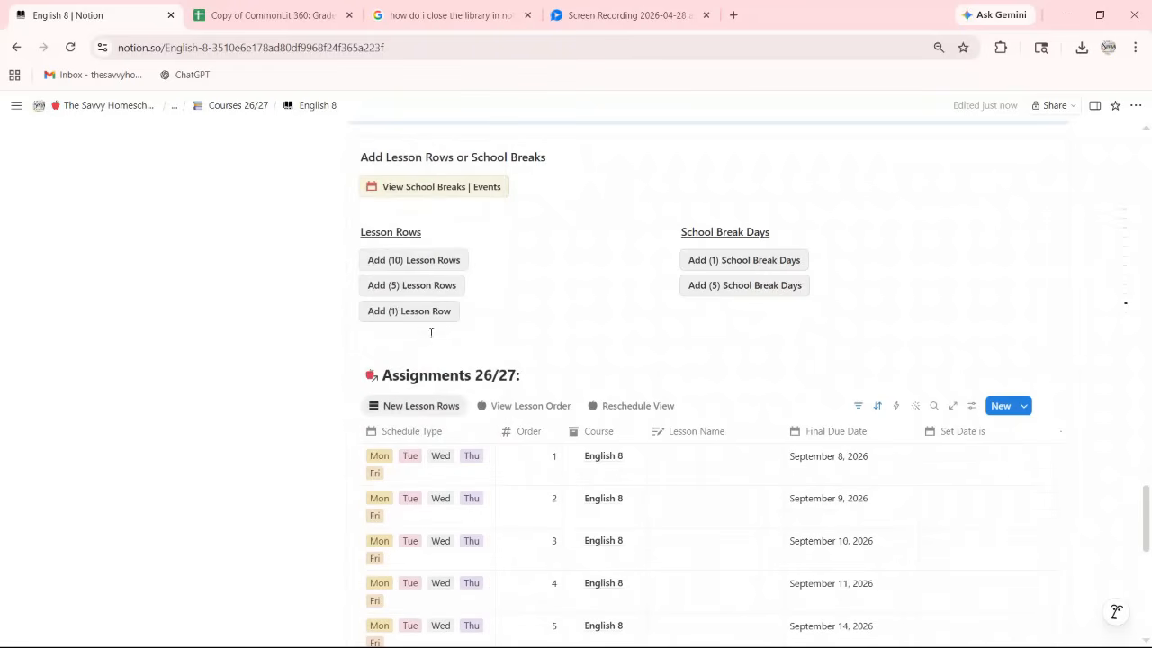
pyautogui.click(693, 434)
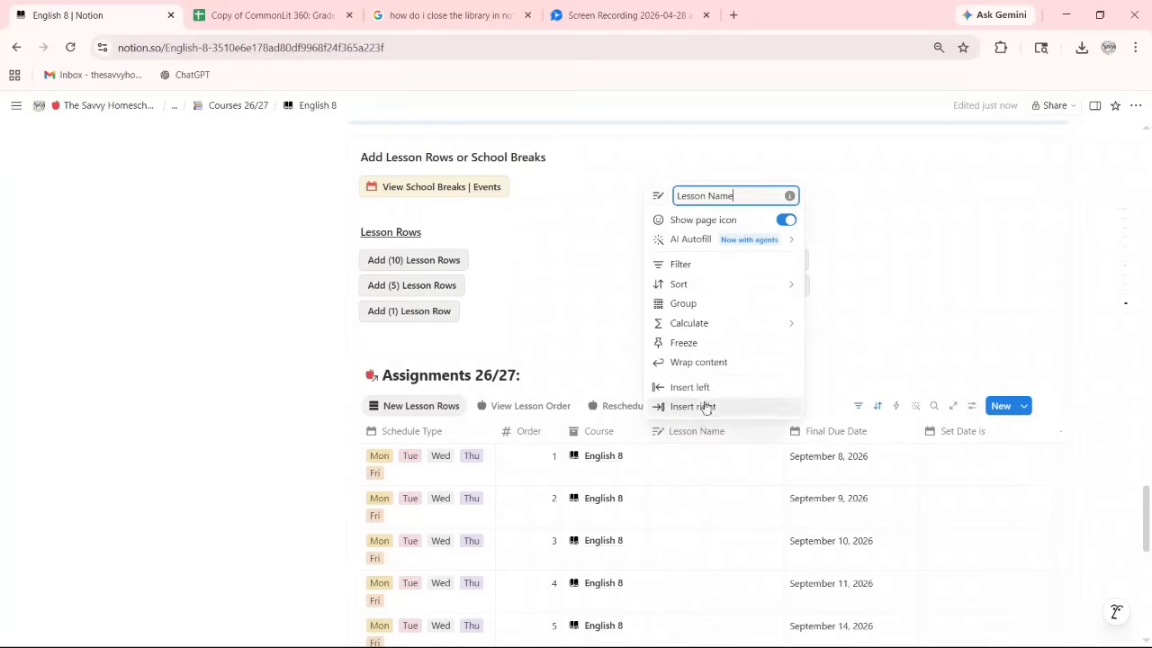
pyautogui.click(684, 365)
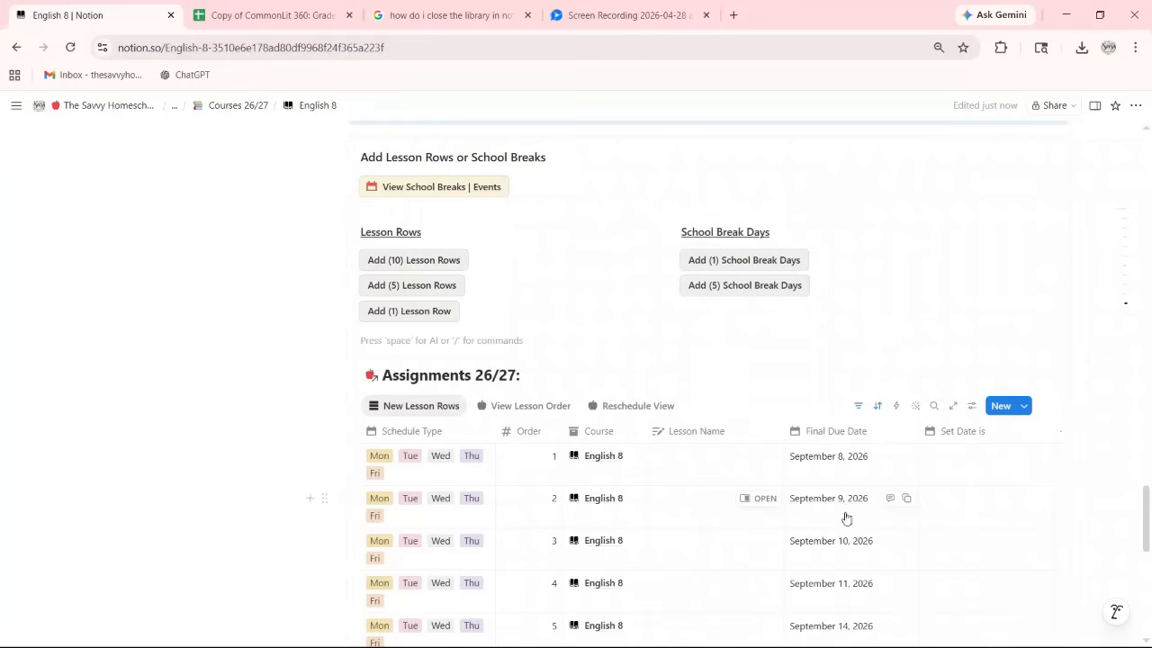
pyautogui.click(959, 433)
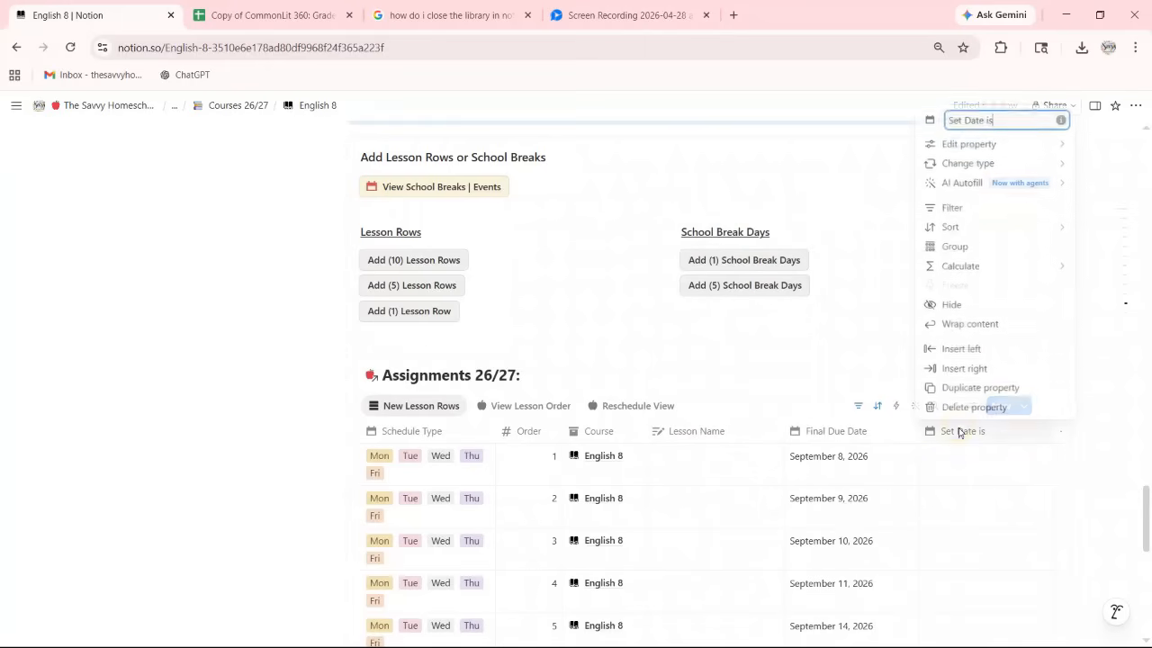
pyautogui.click(955, 466)
pyautogui.click(956, 470)
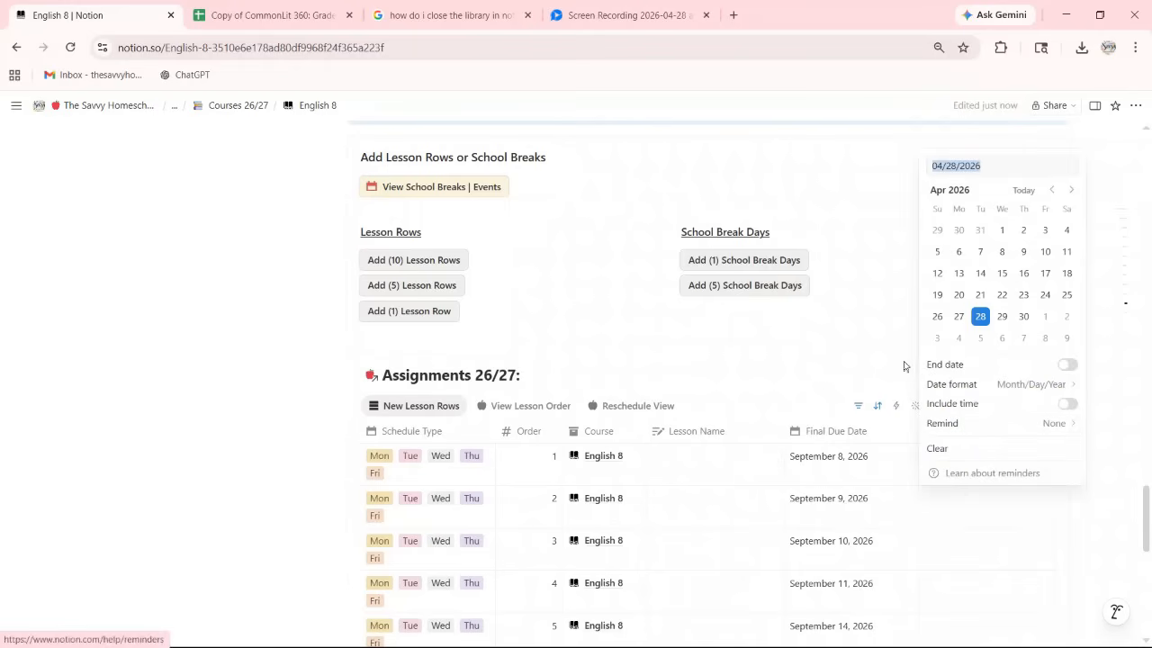
pyautogui.click(1073, 190)
pyautogui.doubleClick(1073, 190)
pyautogui.click(1073, 190)
pyautogui.click(1073, 189)
pyautogui.click(1074, 190)
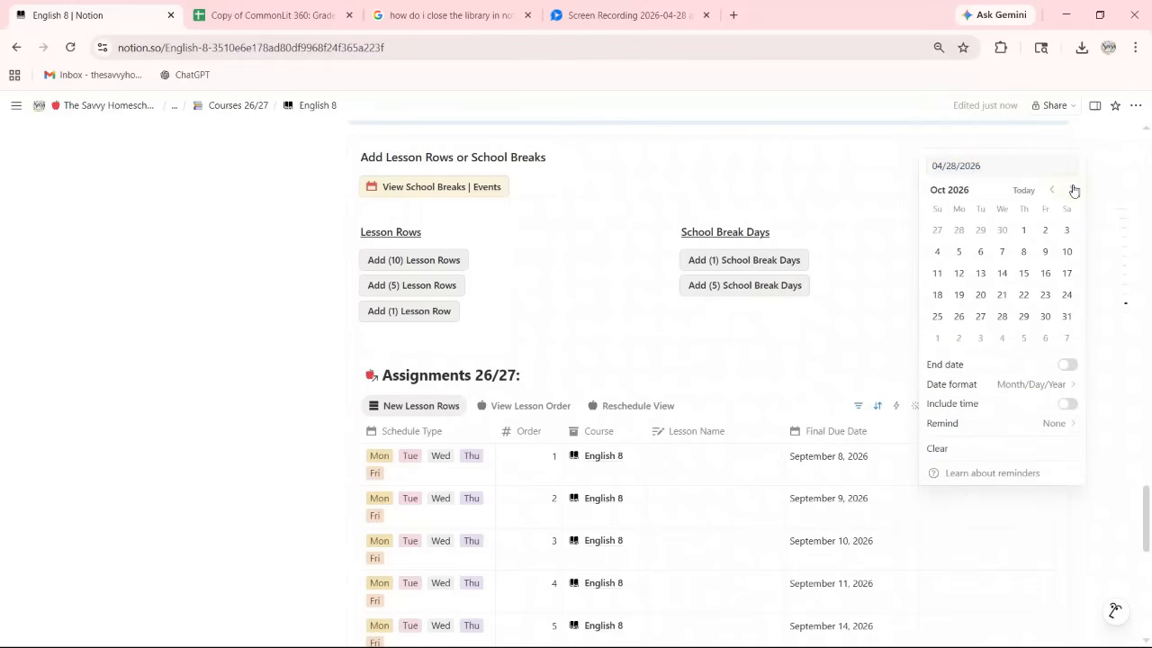
pyautogui.click(1049, 190)
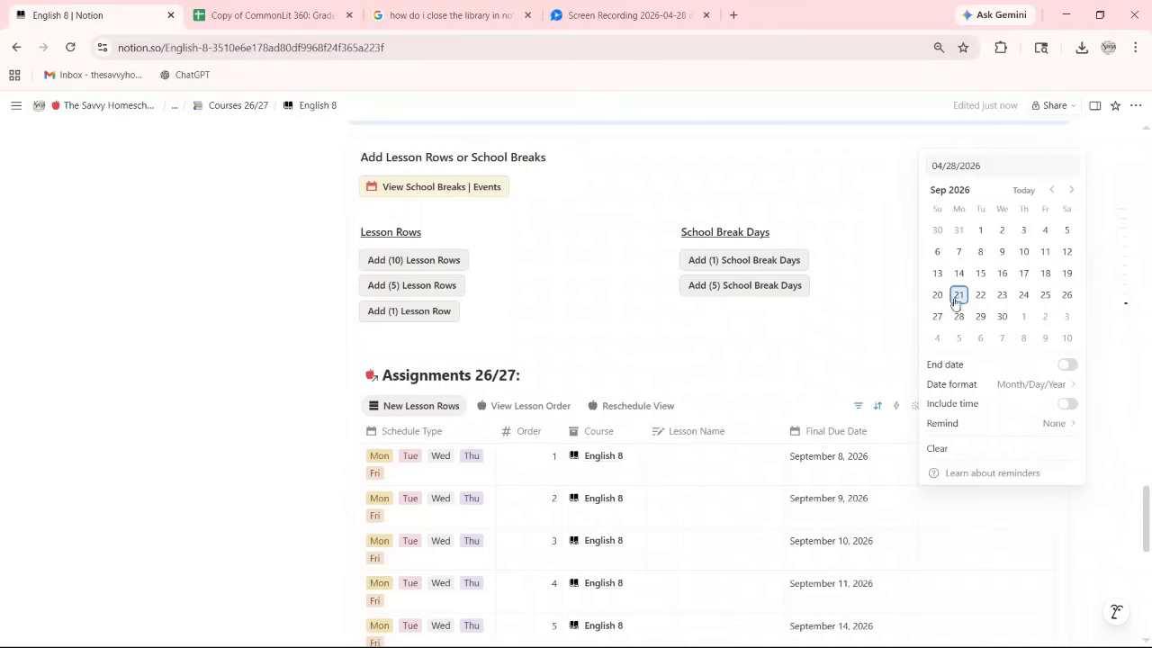
pyautogui.click(865, 323)
# Open the Google Lesson Plan Guide for Unit 1: The Art of Suspense from the linked CommonLit 360 - 8 resource and make a copy of it.
pyautogui.scroll(-3, 859, 360)
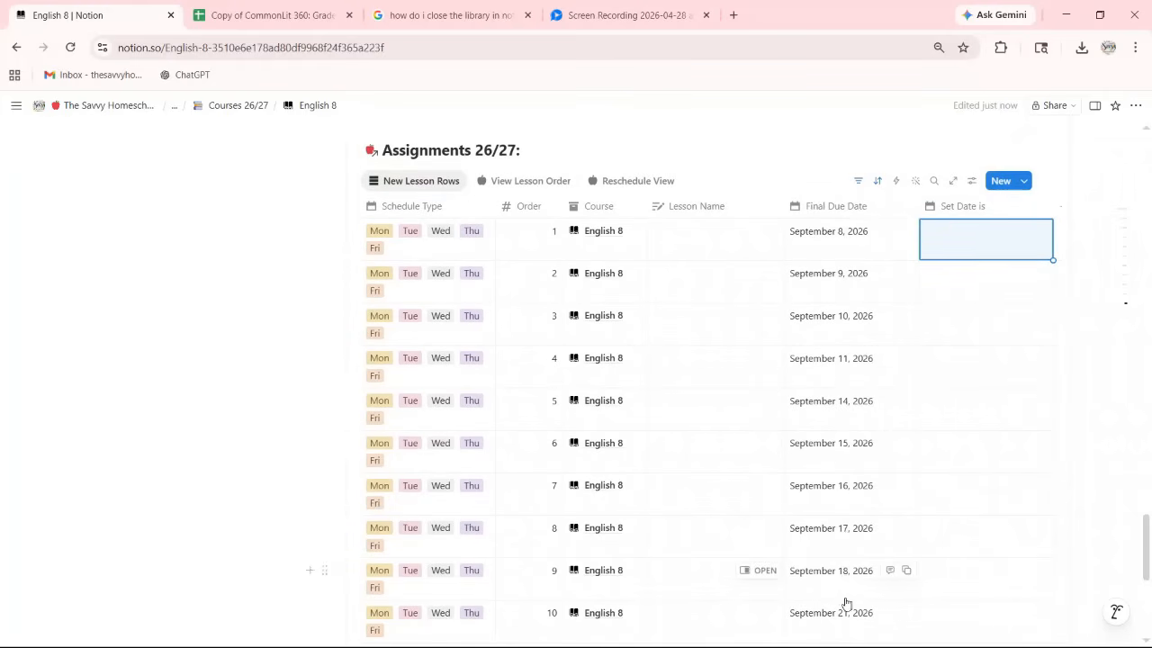
pyautogui.scroll(1, 379, 187)
pyautogui.scroll(15, 379, 186)
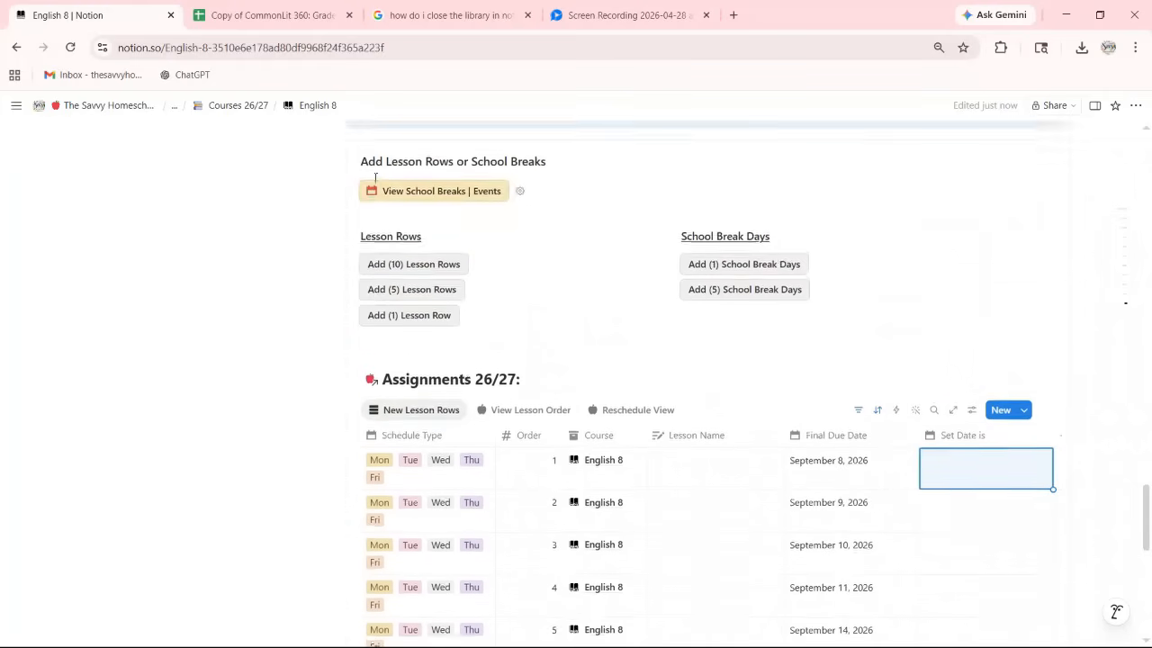
pyautogui.scroll(10, 261, 188)
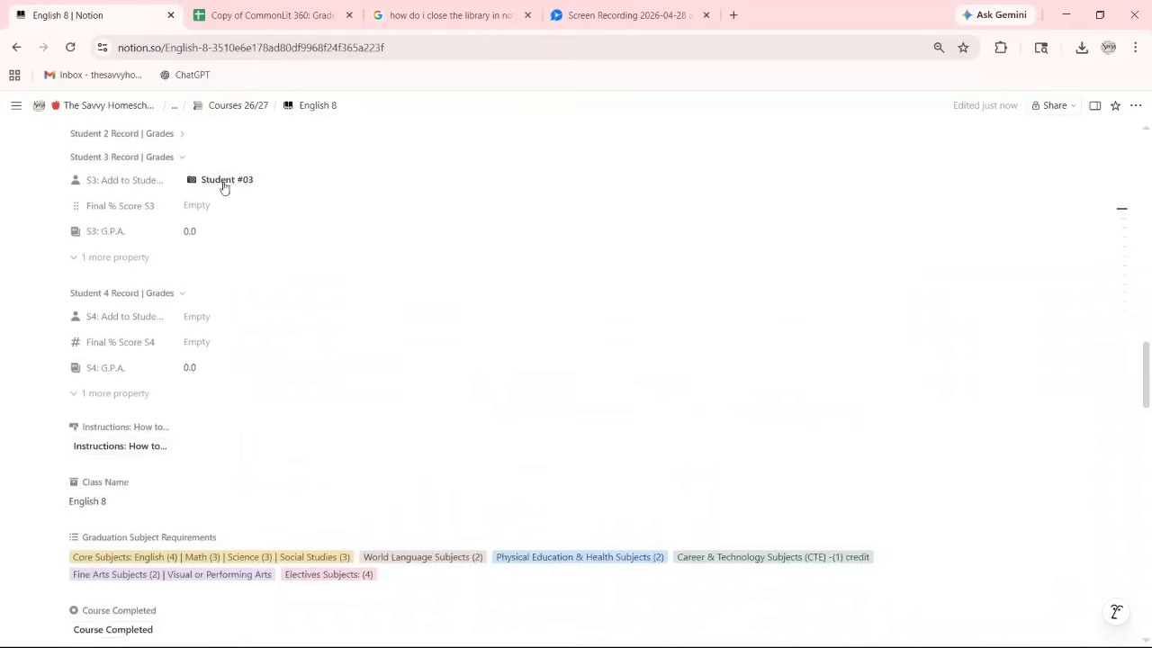
pyautogui.scroll(3, 235, 198)
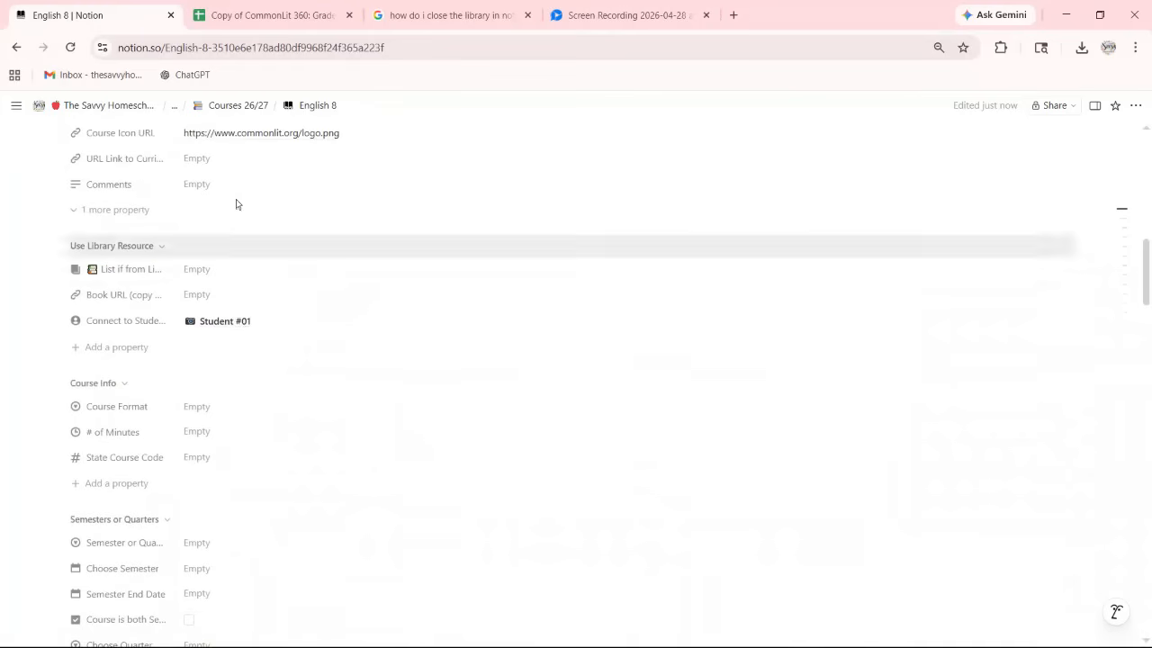
pyautogui.scroll(3, 238, 274)
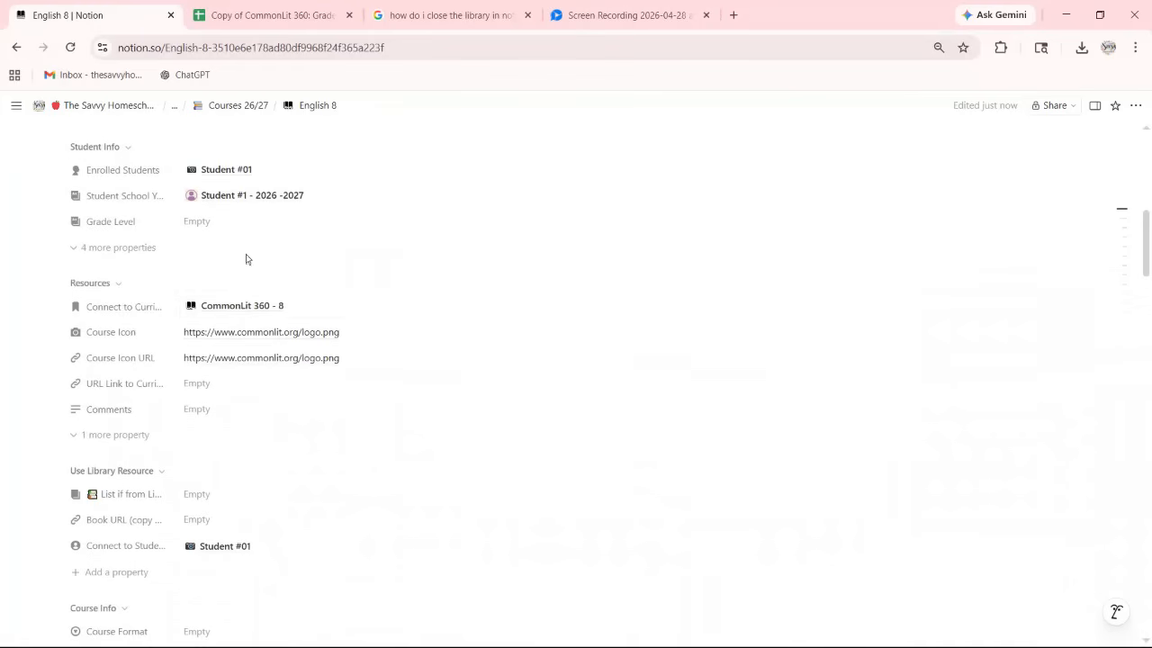
pyautogui.click(242, 306)
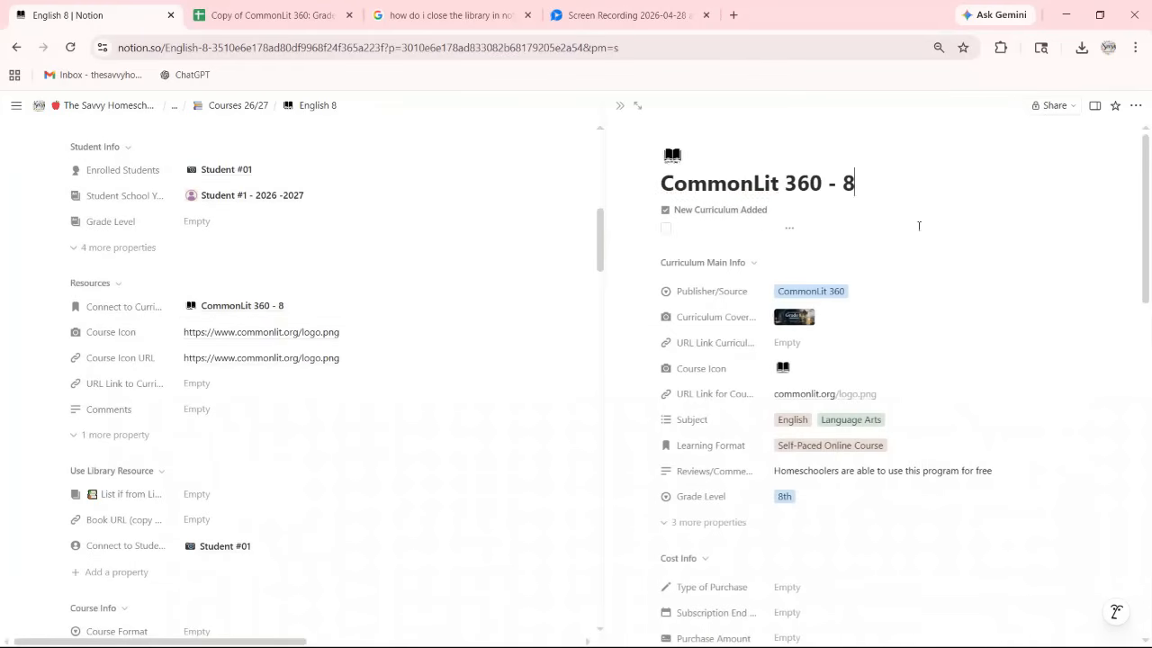
pyautogui.scroll(-10, 954, 329)
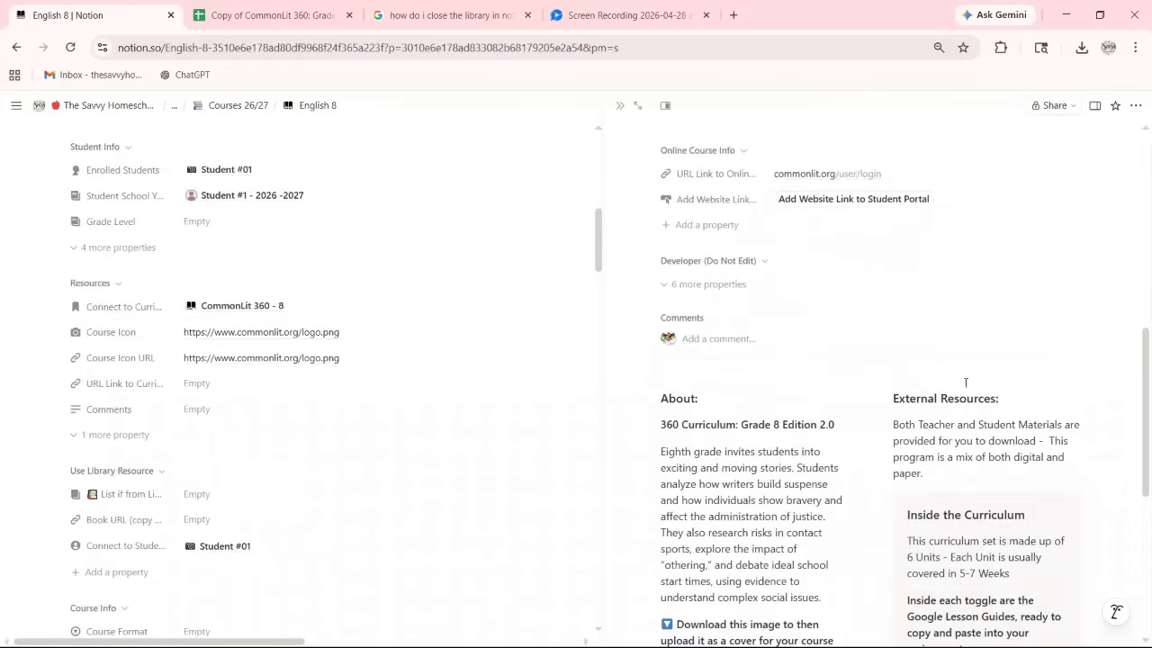
pyautogui.scroll(-3, 964, 370)
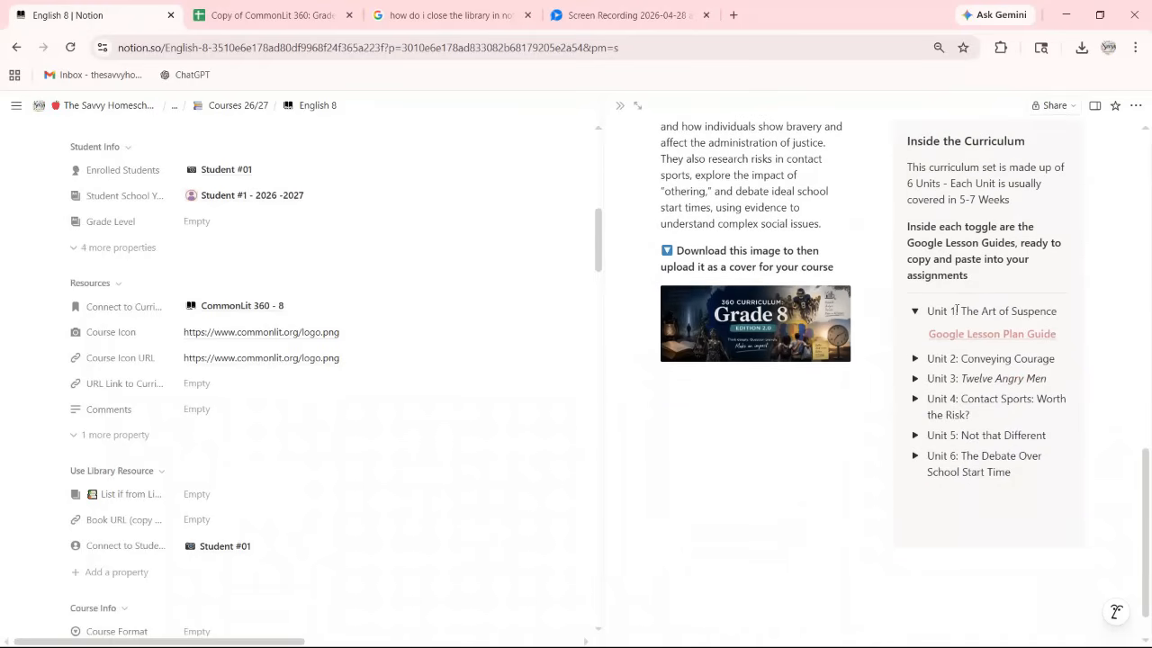
pyautogui.click(969, 336)
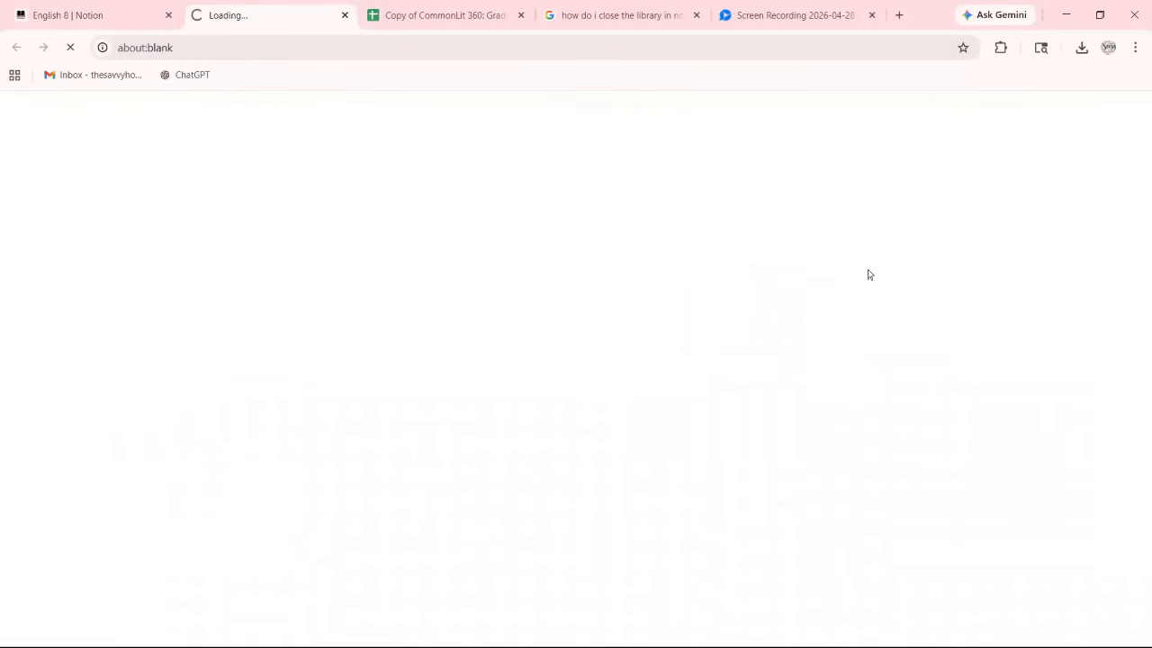
pyautogui.click(361, 365)
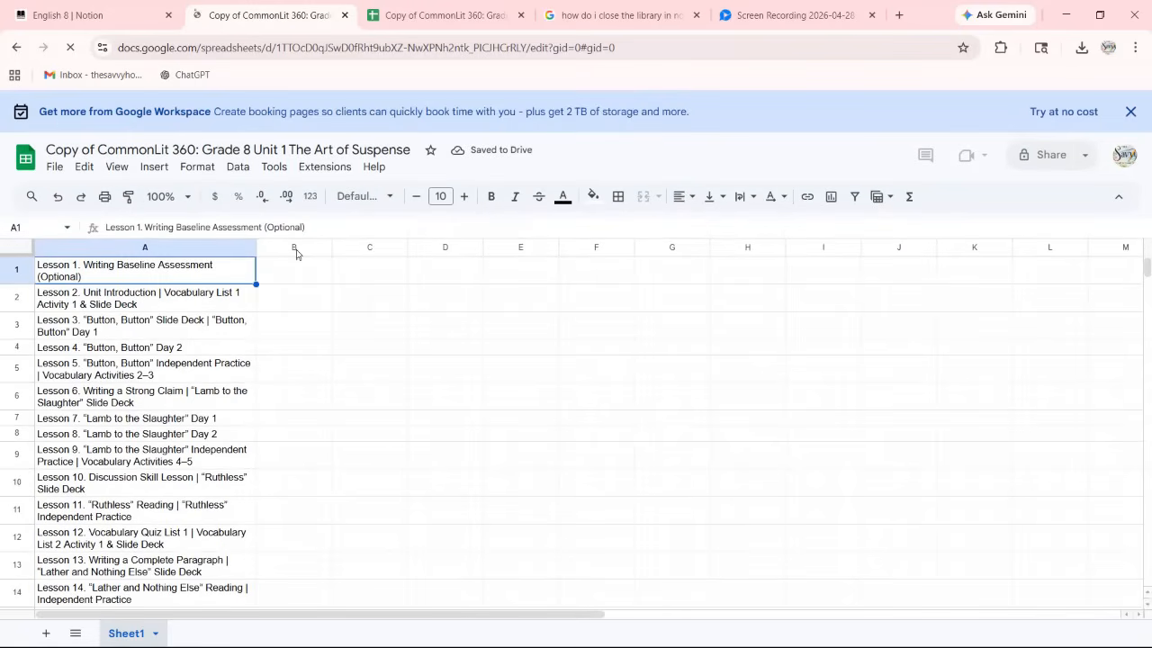
# Copy the titles of Lessons 1 to 10 (A1:A10) from the Unit 1 lesson plan spreadsheet.
pyautogui.hotkey('shift', 'Down')
pyautogui.hotkey('shift', 'Down')
pyautogui.hotkey('shift', 'Down')
pyautogui.hotkey('shift', 'Down')
pyautogui.hotkey('shift', 'Down')
pyautogui.hotkey('shift', 'Down')
pyautogui.hotkey('shift', 'Down')
pyautogui.hotkey('shift', 'Down')
pyautogui.hotkey('shift', 'Down')
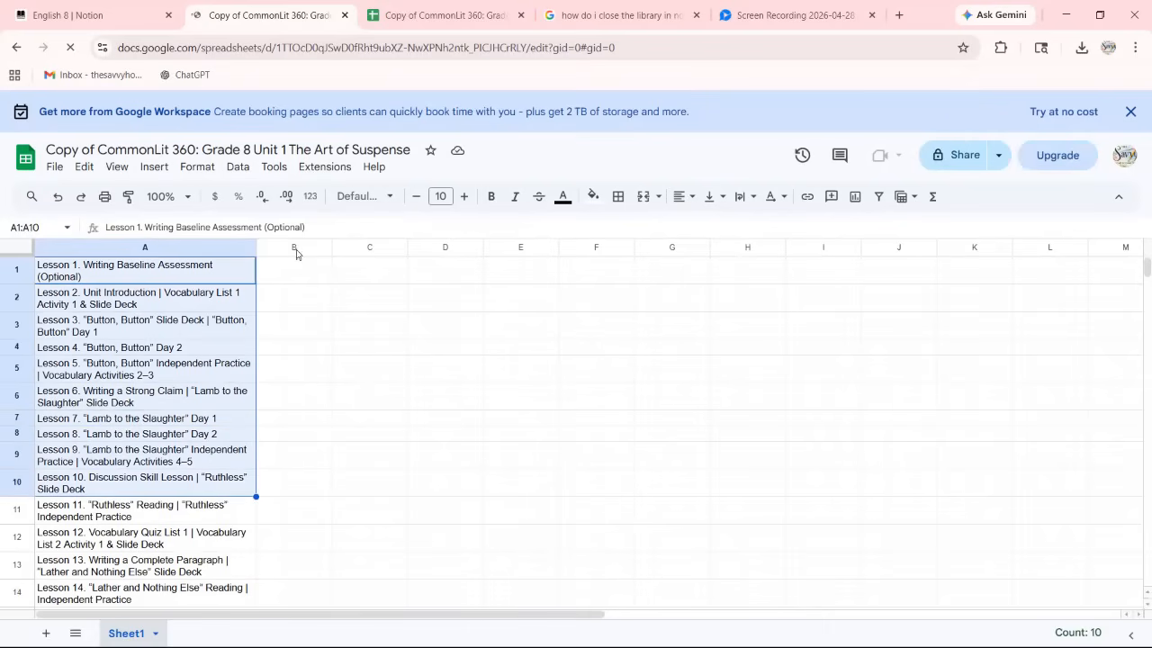
# Return to Notion, close the resource preview and paste the ten lesson titles into the Lesson Name column of English 8's Assignments 26/27 table.
pyautogui.click(67, 16)
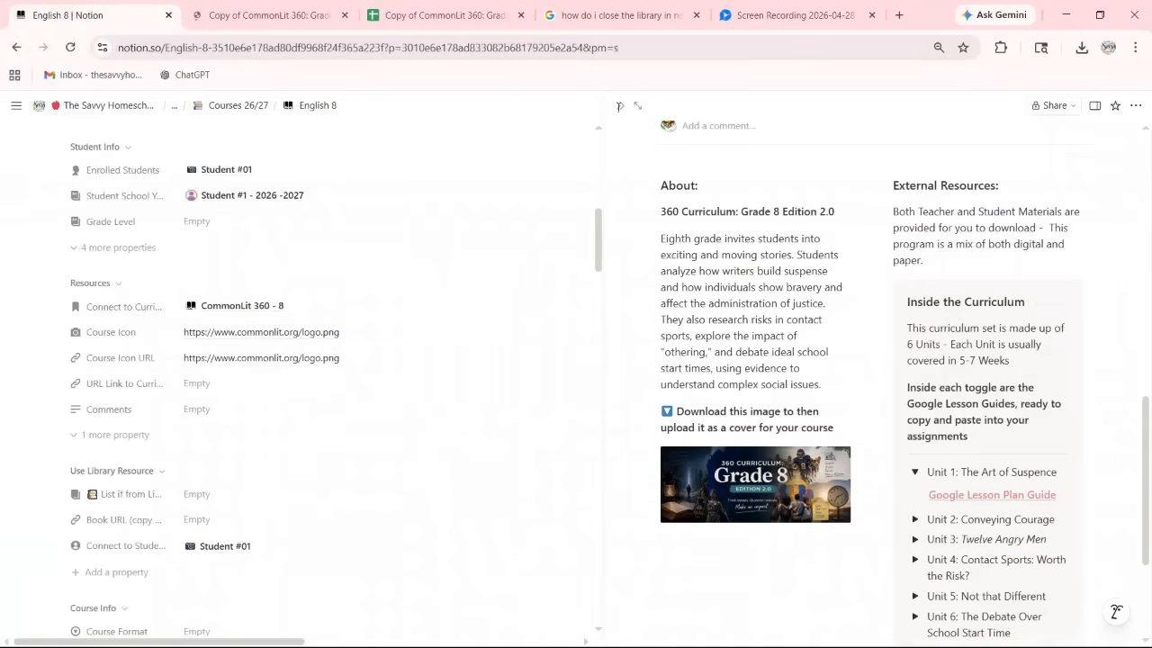
pyautogui.click(620, 107)
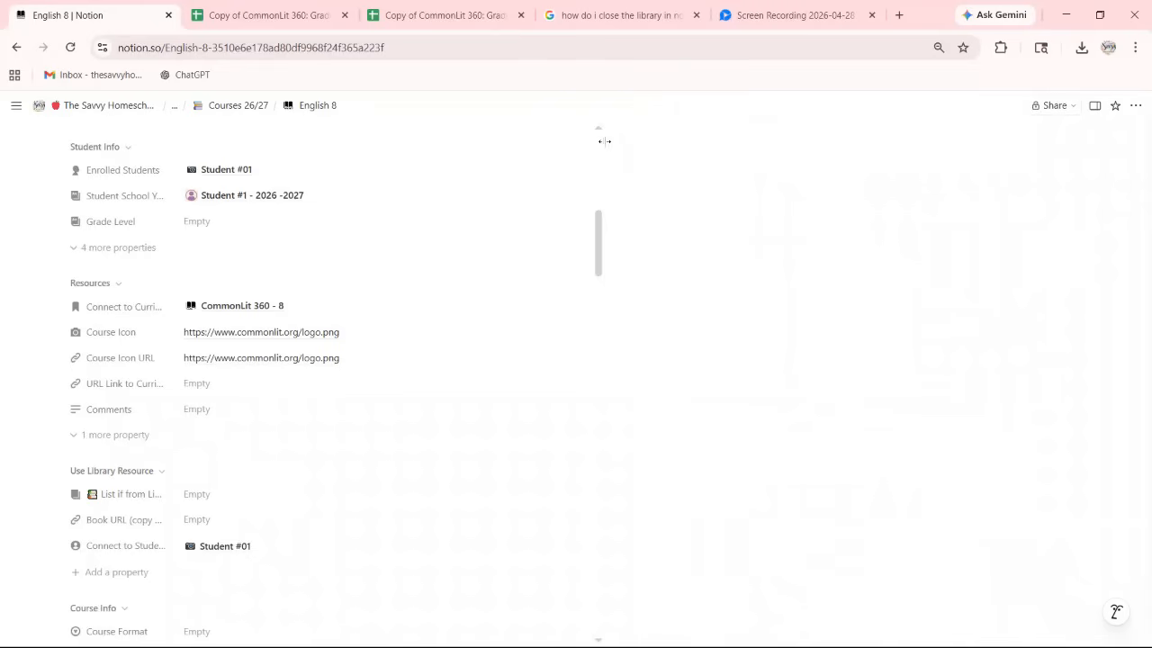
pyautogui.scroll(-3, 738, 387)
pyautogui.scroll(-15, 738, 387)
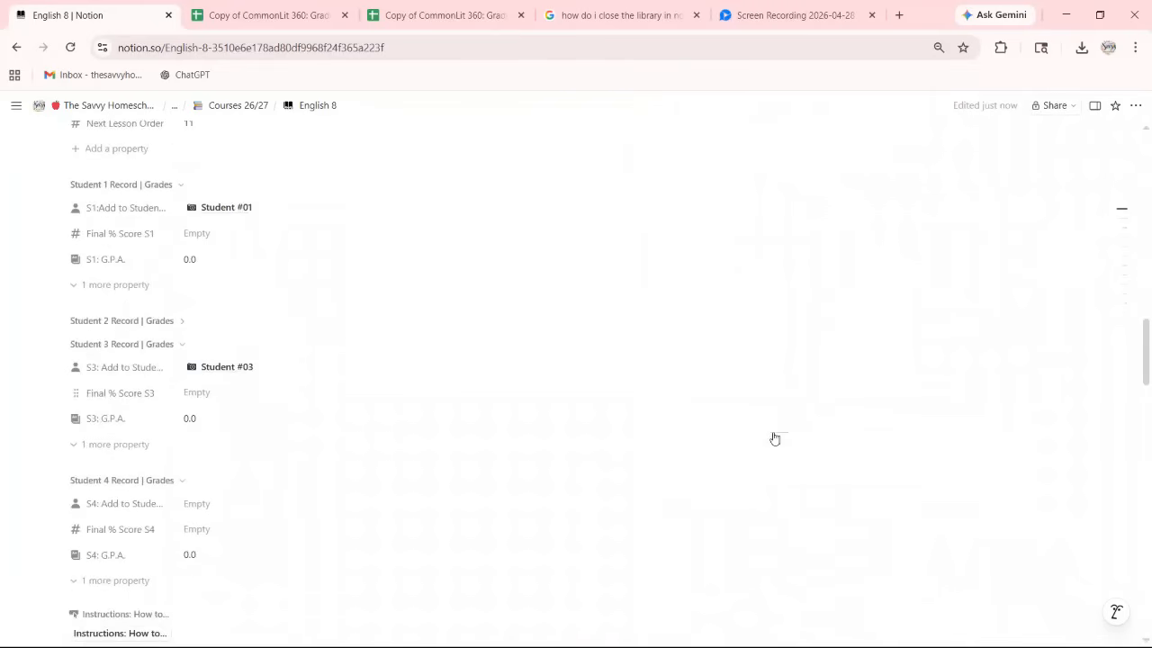
pyautogui.scroll(-8, 772, 429)
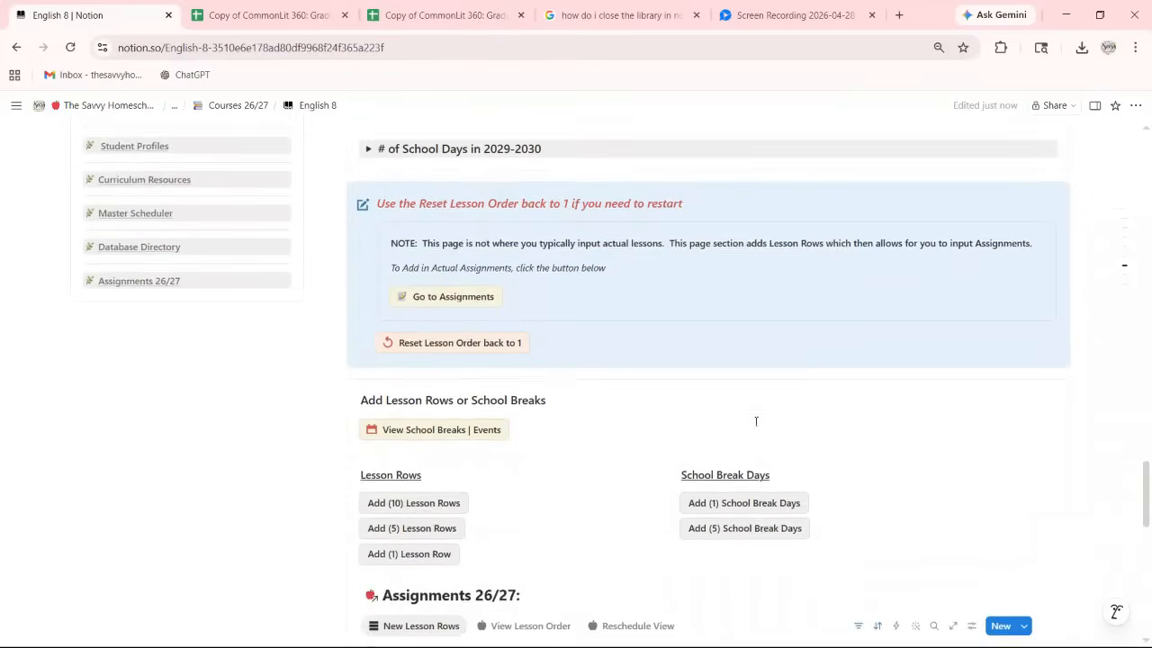
pyautogui.click(693, 434)
pyautogui.press('Escape')
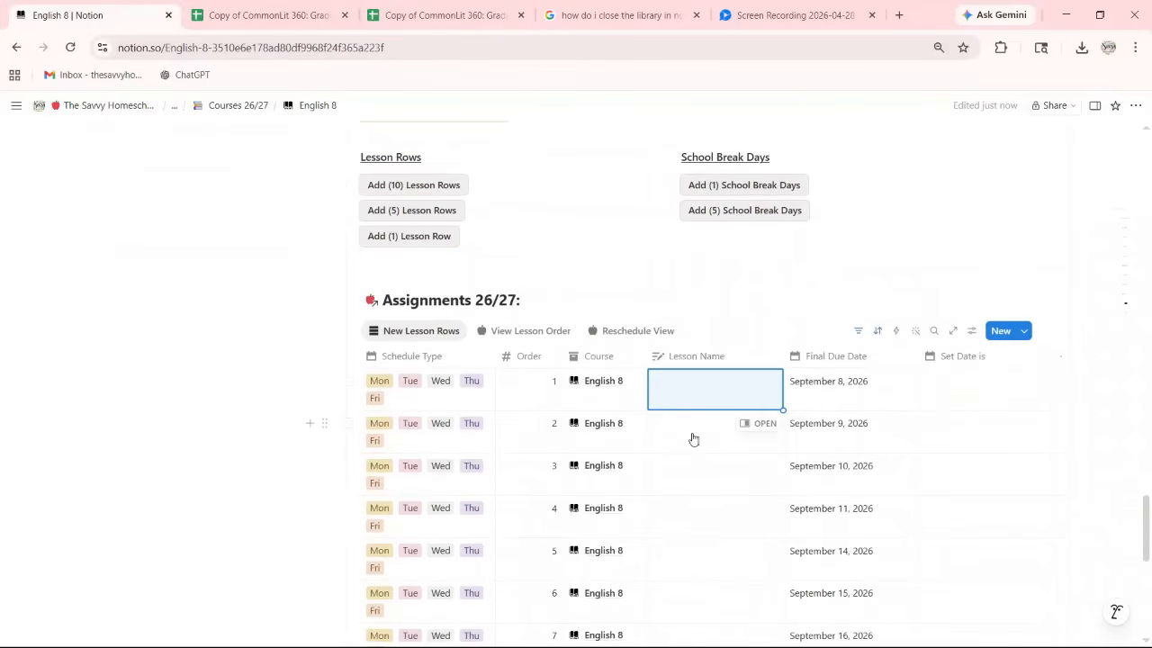
pyautogui.hotkey('ctrl', 'v')
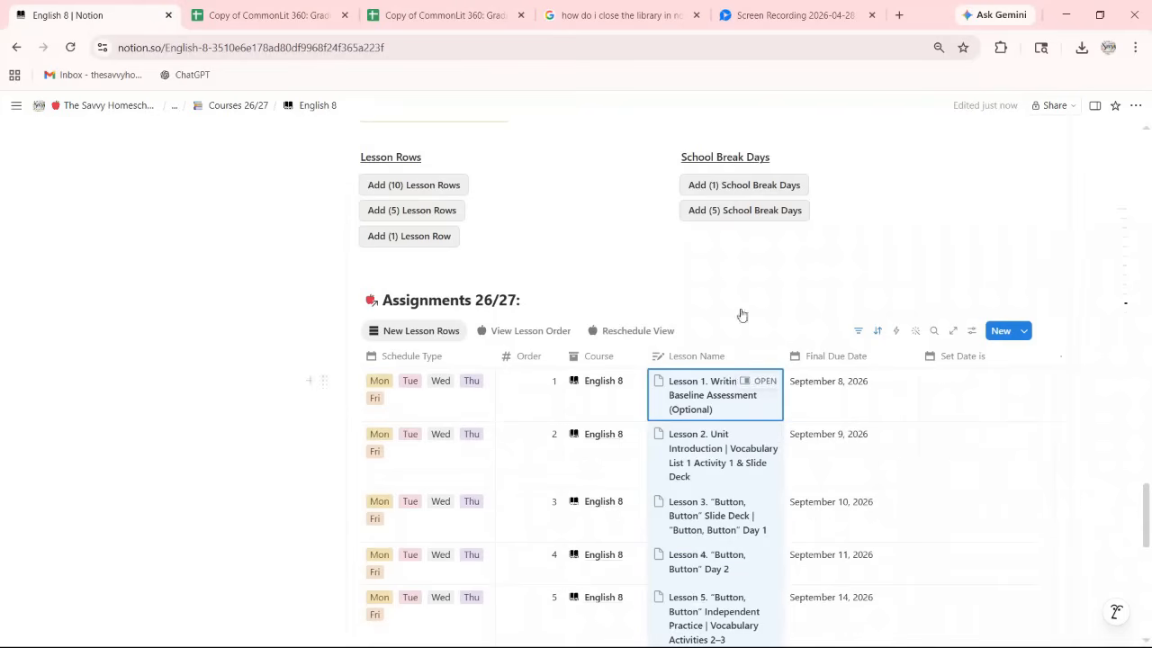
pyautogui.scroll(-3, 747, 423)
pyautogui.scroll(-2, 720, 478)
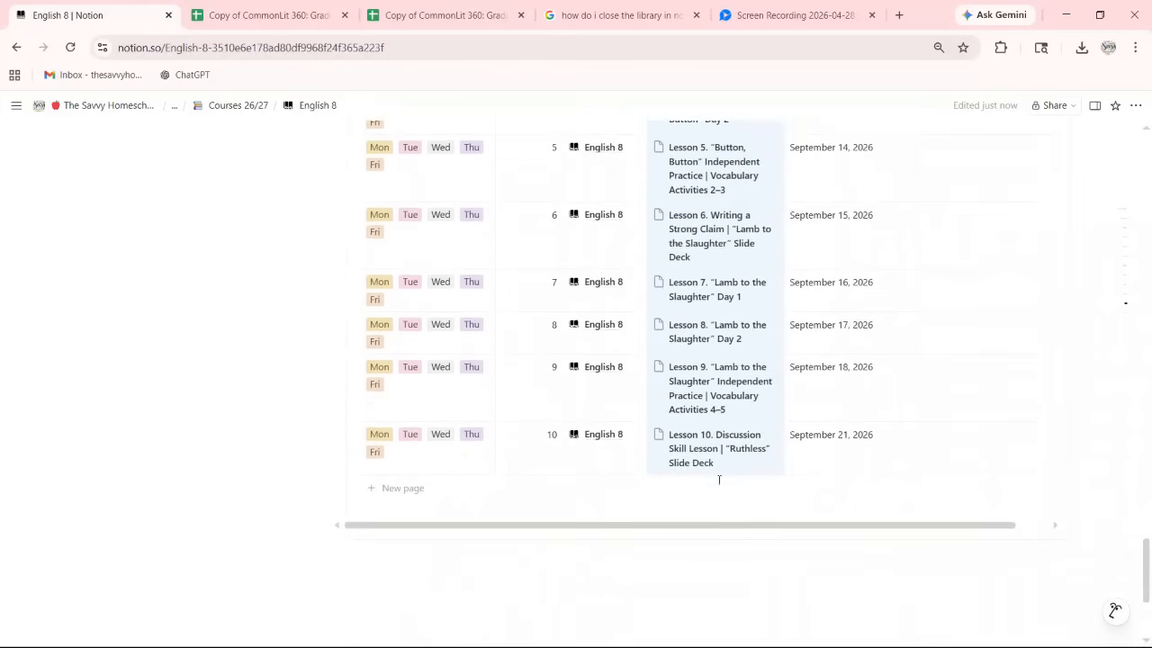
# Open Student #01's profile from Student Profiles and expand the 2026-2027 course list to review the course cards.
pyautogui.scroll(5, 727, 470)
pyautogui.scroll(5, 666, 394)
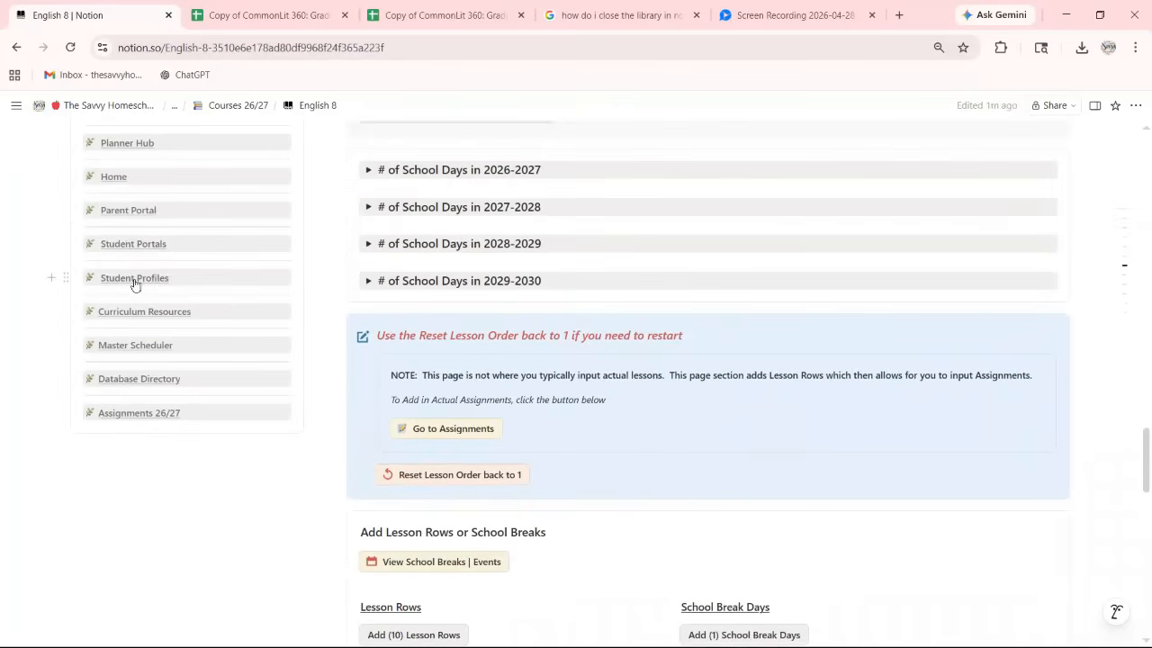
pyautogui.click(135, 279)
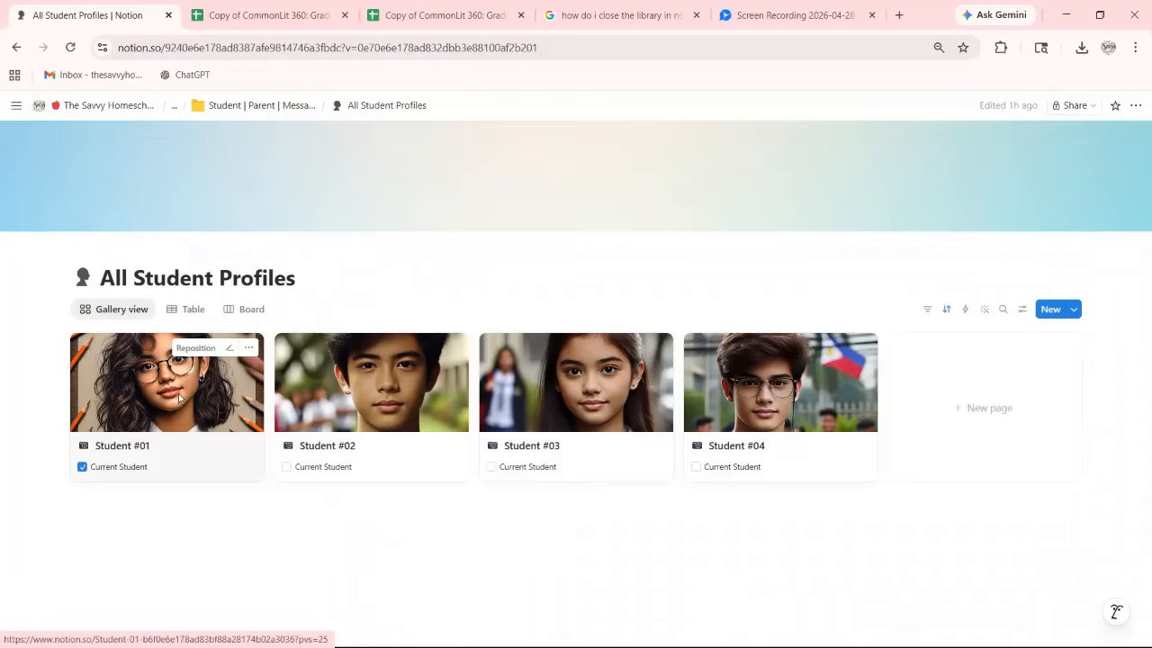
pyautogui.click(178, 403)
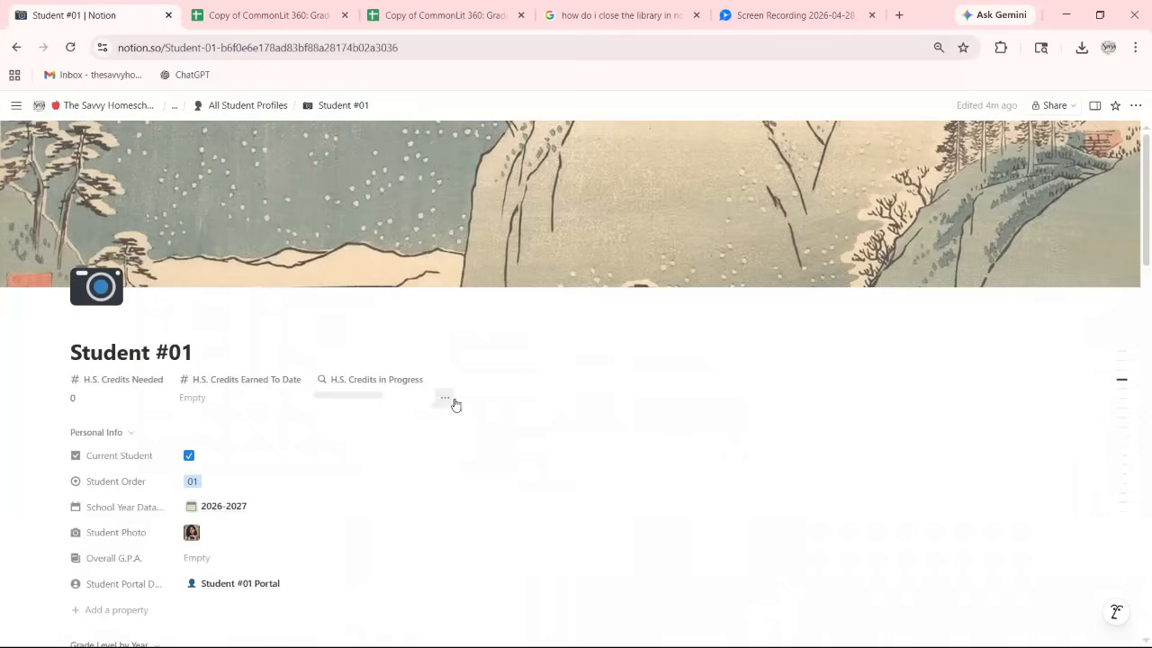
pyautogui.scroll(-5, 514, 417)
pyautogui.scroll(-5, 522, 420)
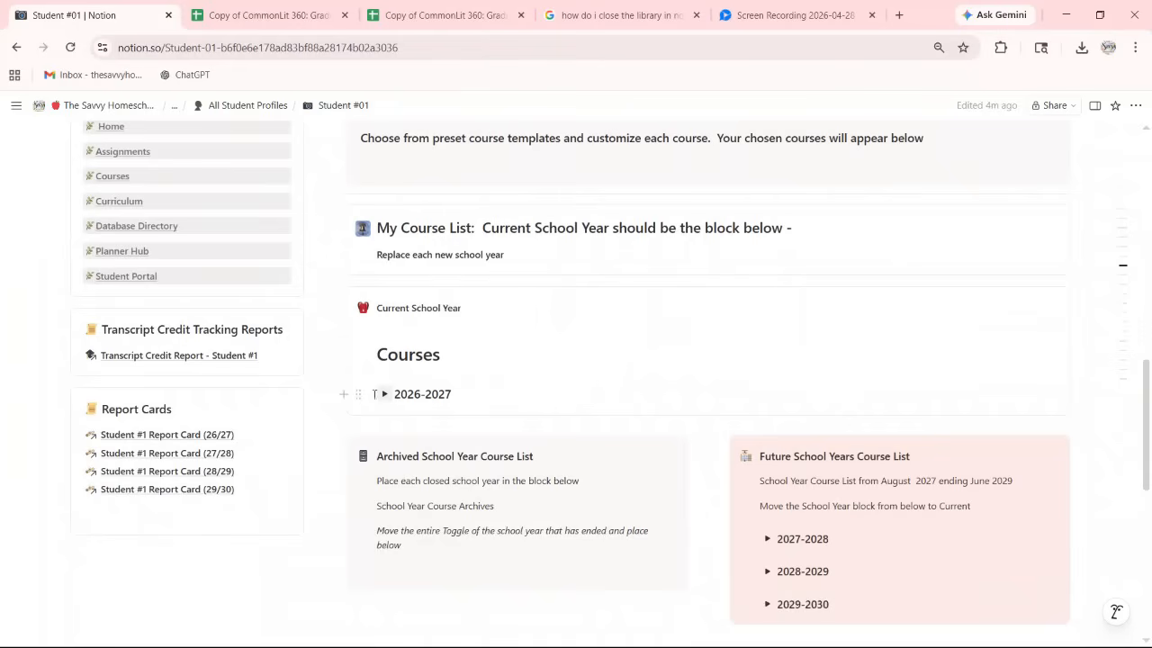
pyautogui.click(382, 395)
pyautogui.scroll(-2, 489, 441)
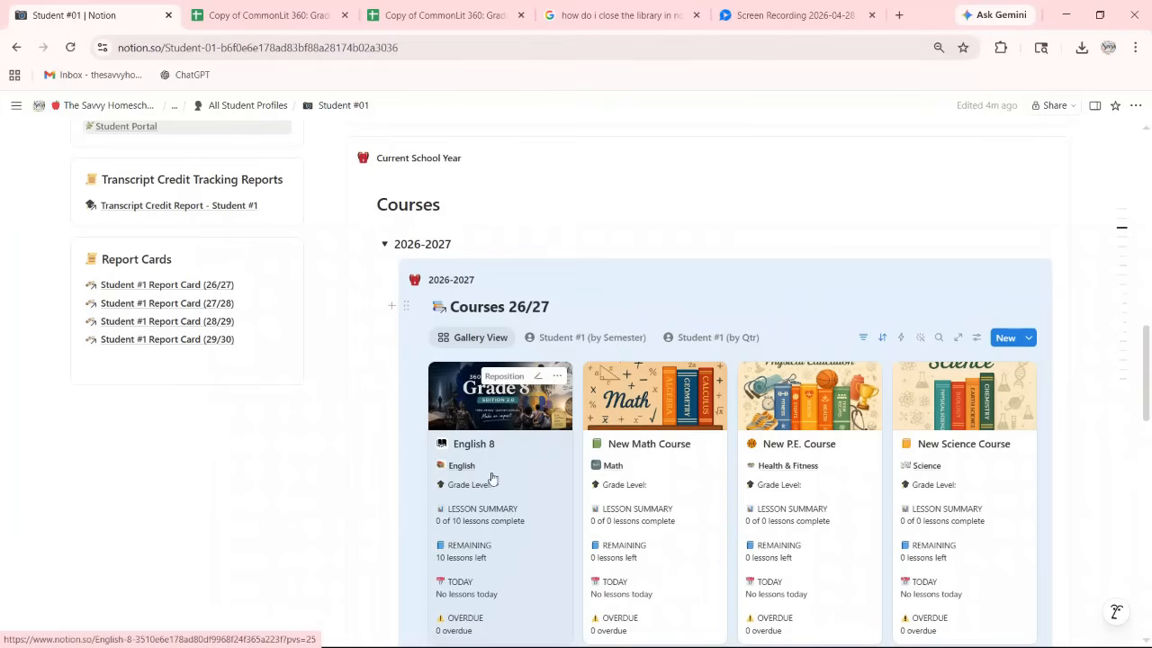
pyautogui.scroll(-2, 468, 537)
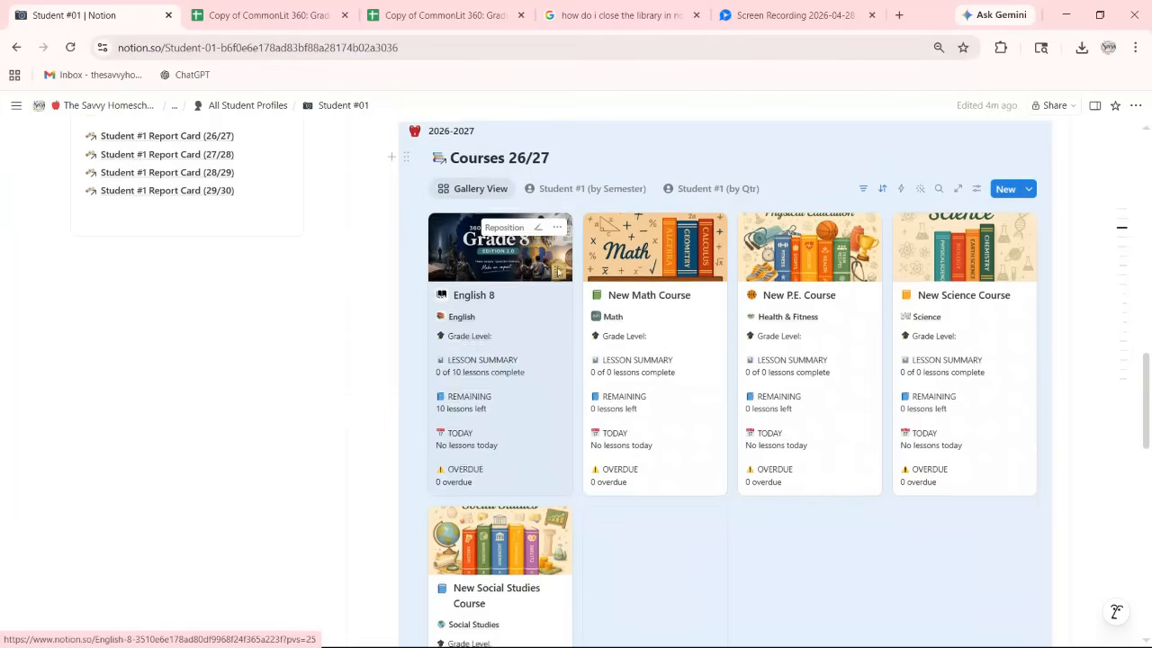
# Open the New Math Course from the 2026-2027 course list as a full page.
pyautogui.scroll(3, 641, 381)
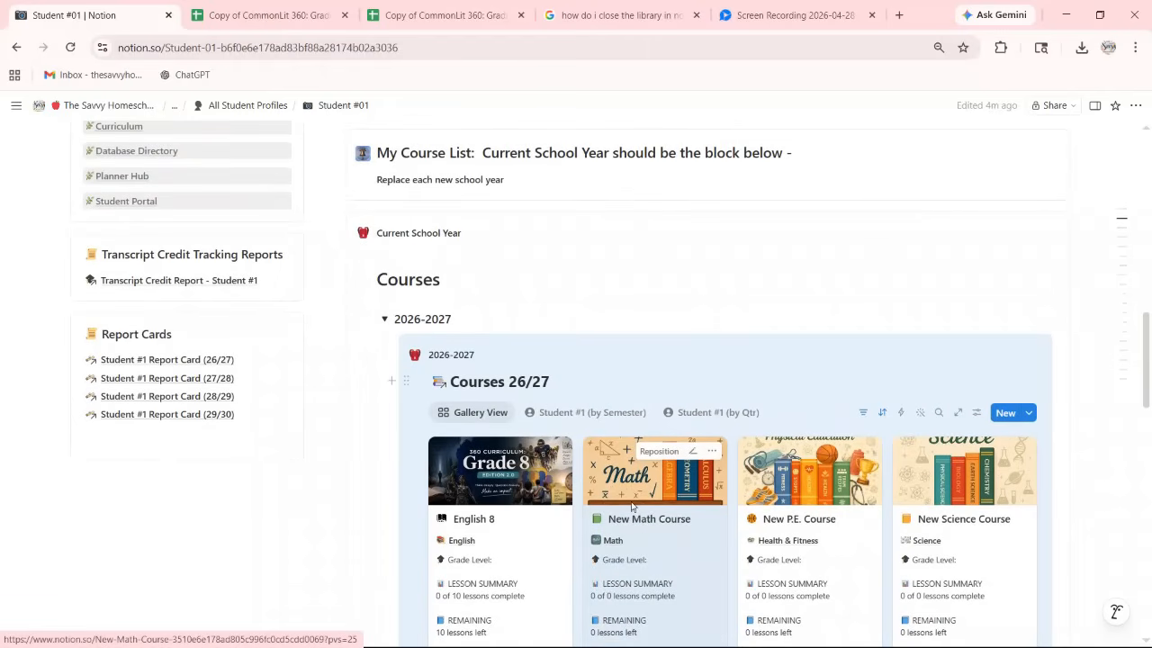
pyautogui.click(630, 523)
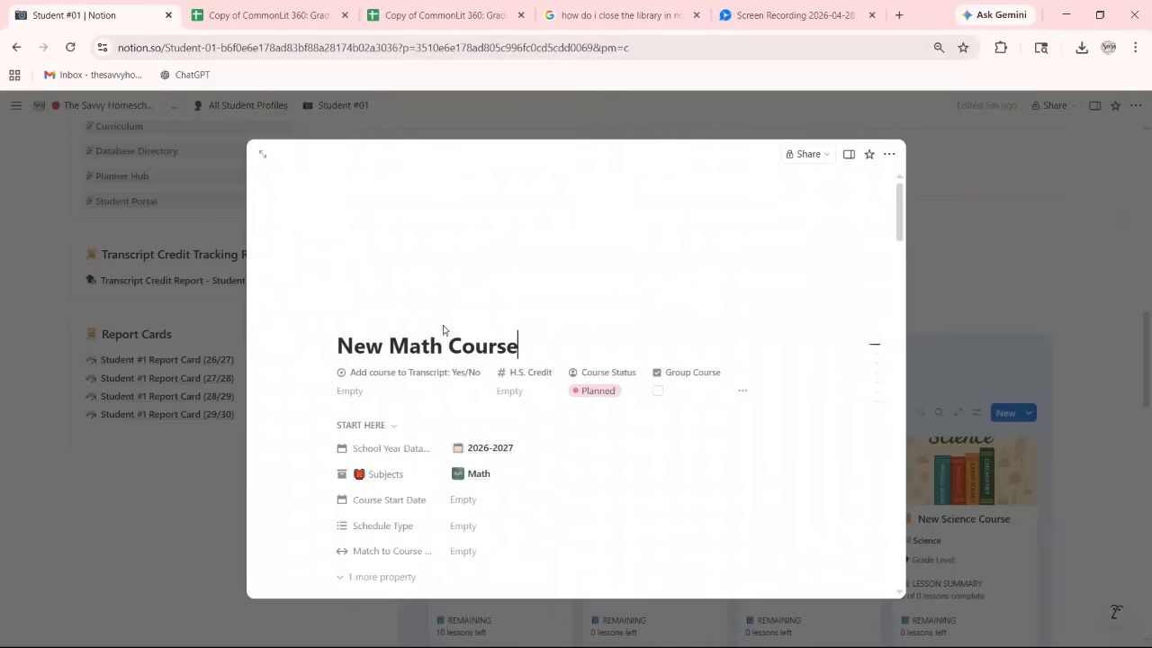
pyautogui.click(262, 154)
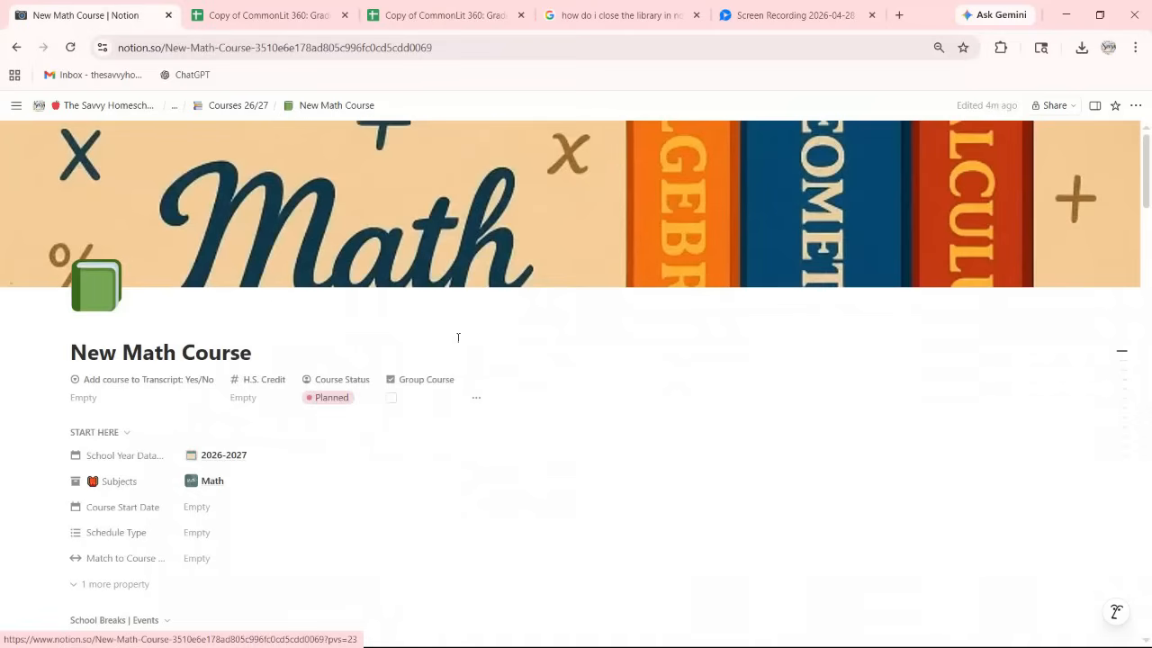
# Rename the New Math Course page as Thinkwell Pre-Algebra.
pyautogui.scroll(-1, 279, 360)
pyautogui.tripleClick(263, 277)
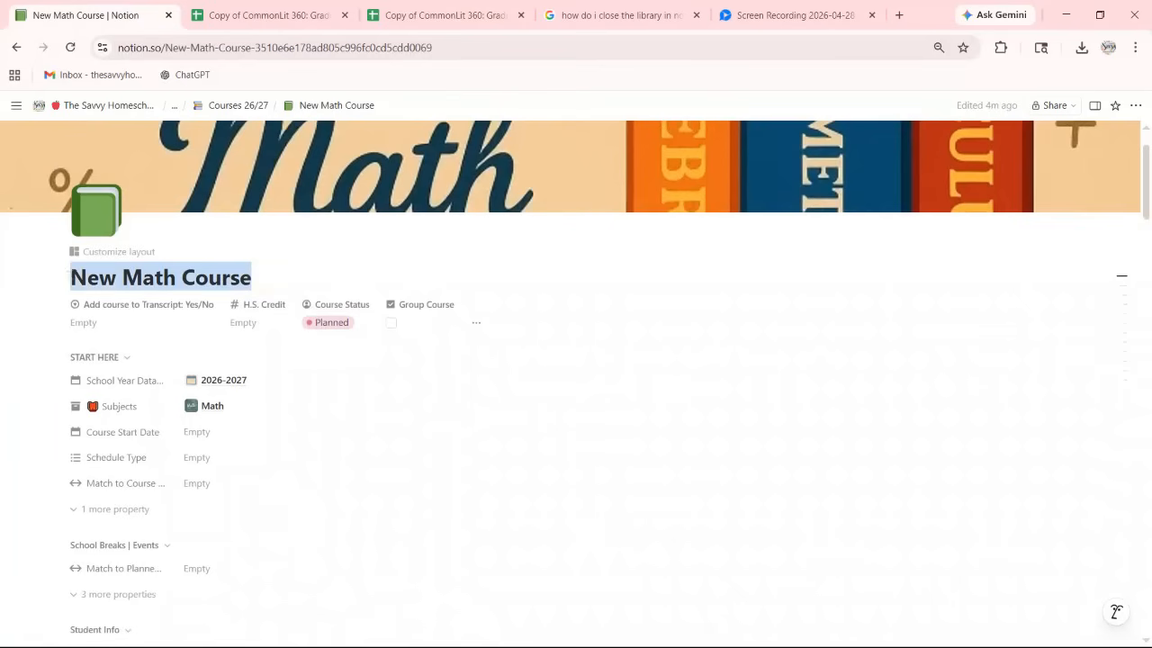
pyautogui.write('Think')
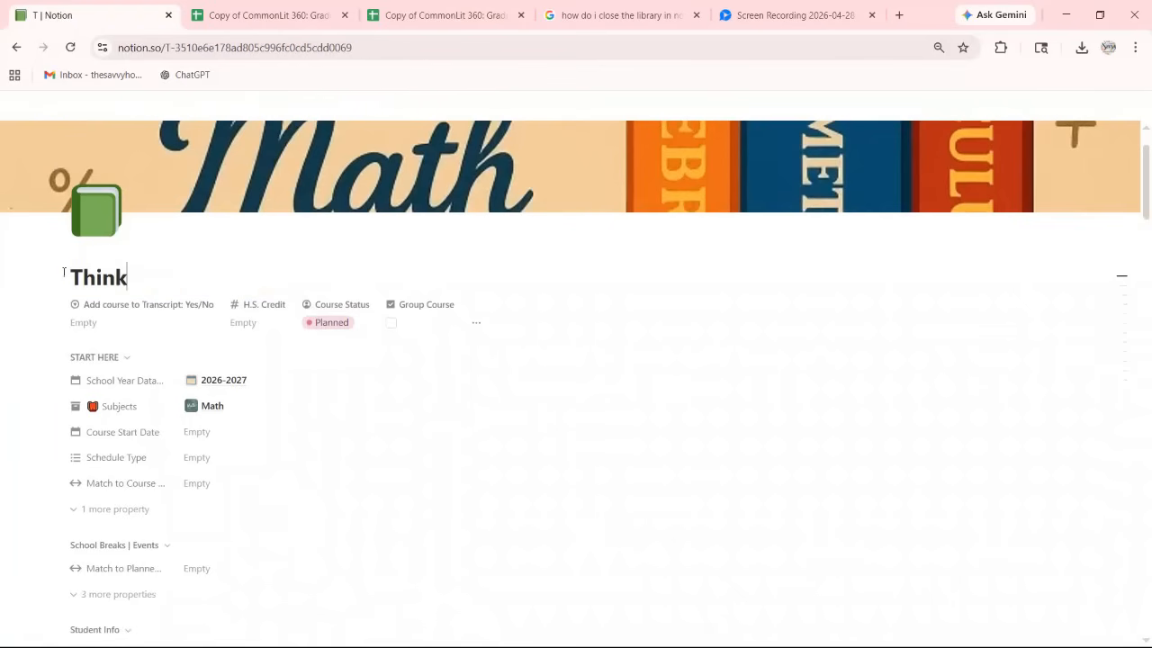
pyautogui.write('well Pre')
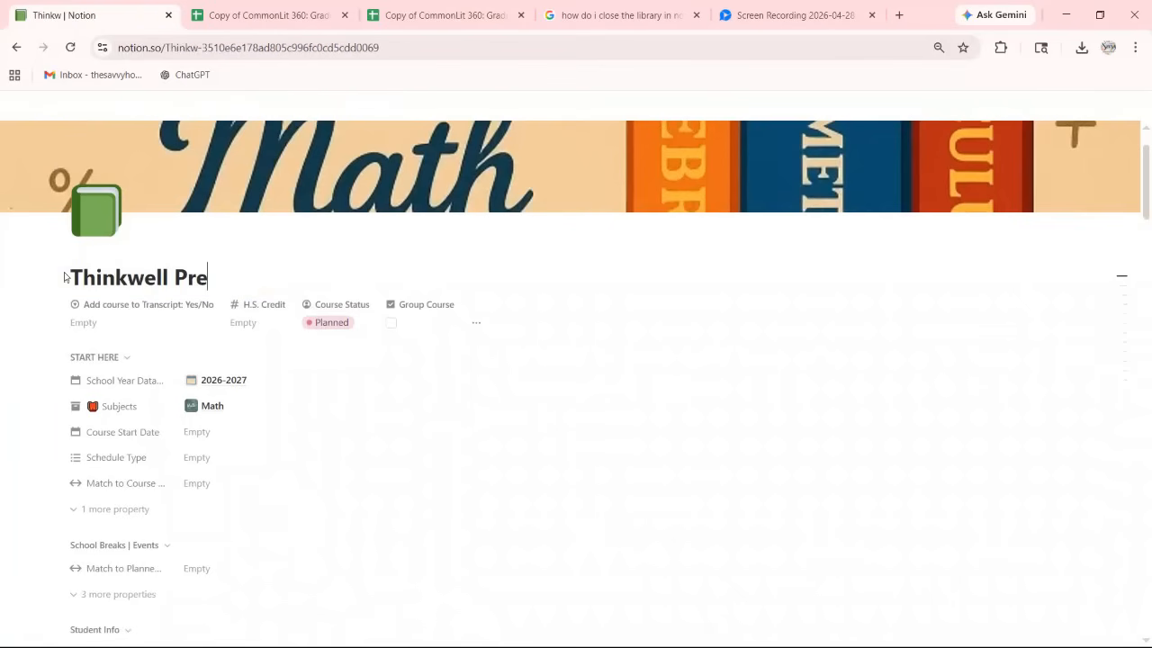
pyautogui.write('-Algebra')
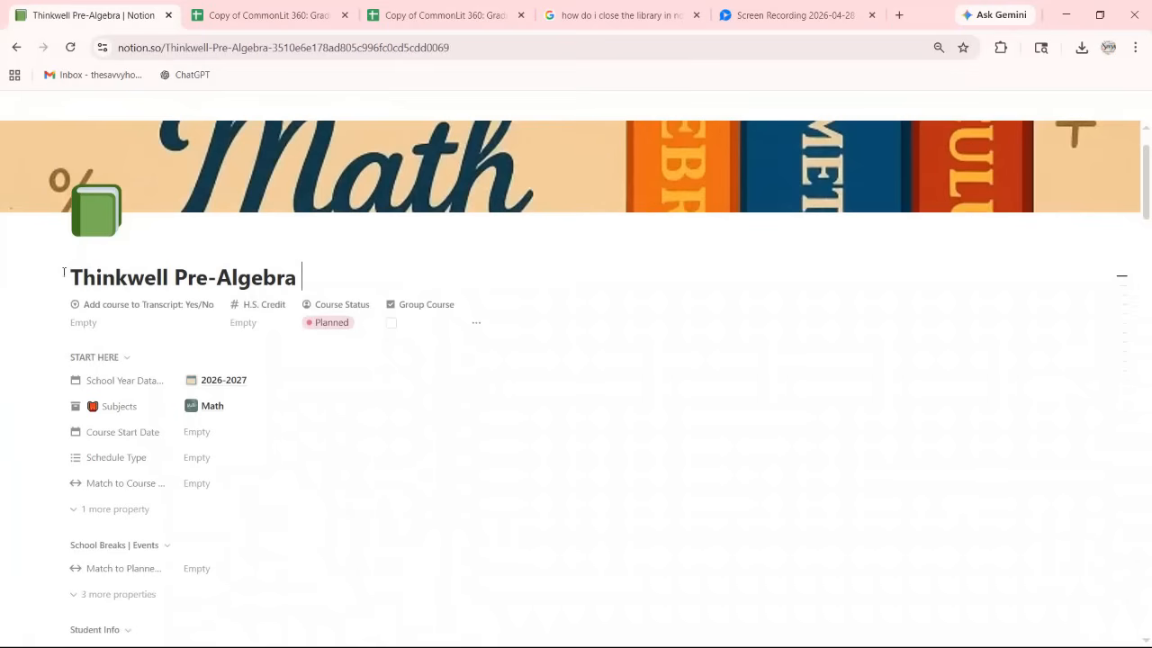
# Set the Thinkwell Pre-Algebra course's start date to September 8, 2026.
pyautogui.scroll(-1, 121, 377)
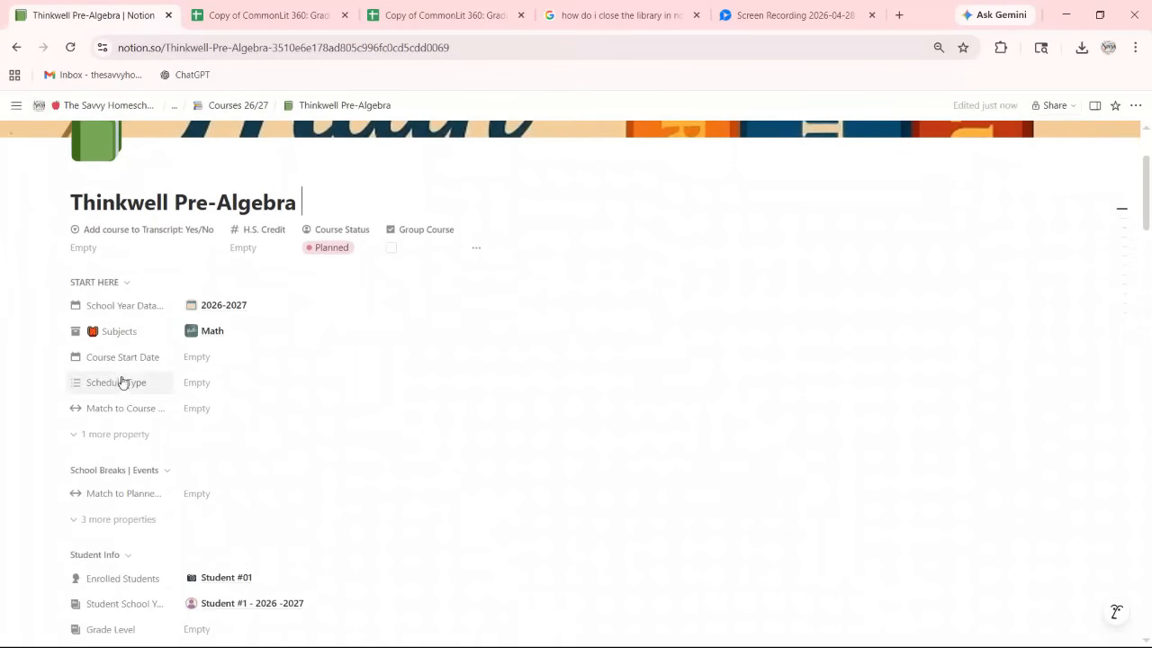
pyautogui.click(192, 357)
pyautogui.write('09/08/26')
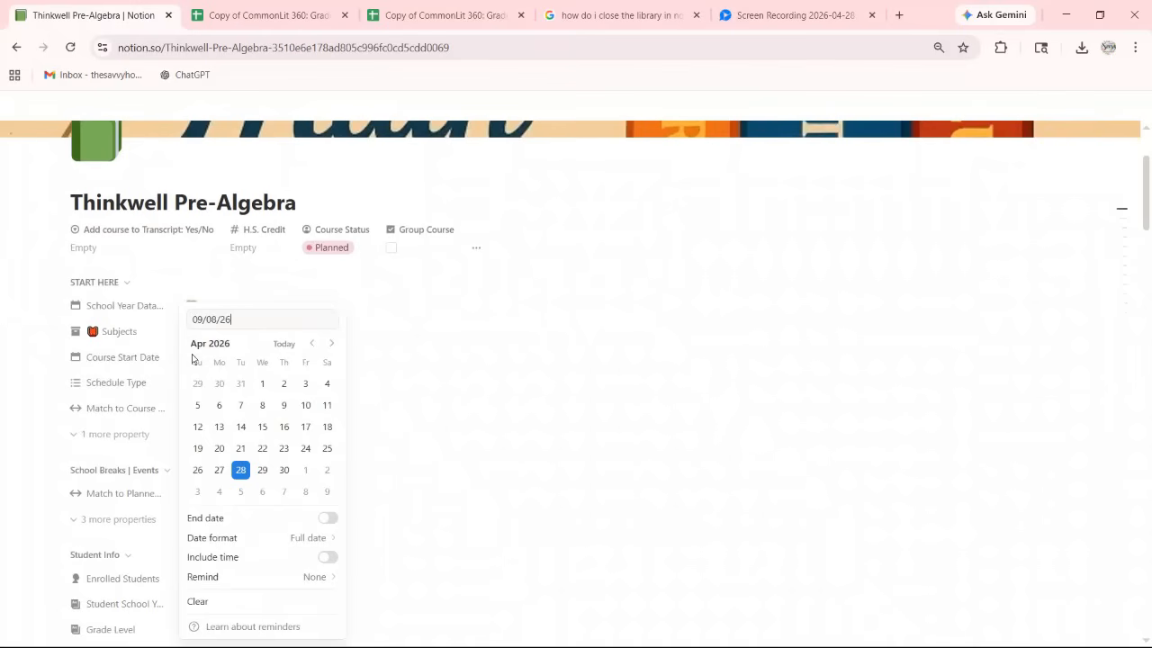
pyautogui.click(489, 331)
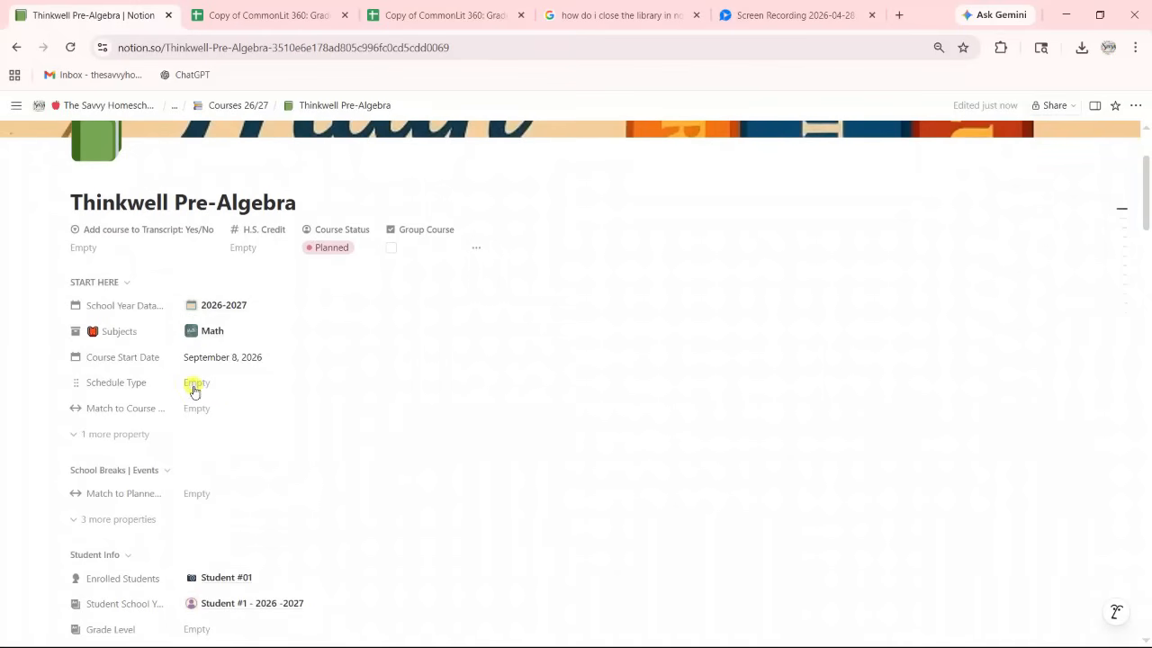
# Set the course's Schedule Type to all five weekdays: Mon, Tue, Wed, Thu and Fri.
pyautogui.click(193, 387)
pyautogui.click(218, 429)
pyautogui.click(217, 447)
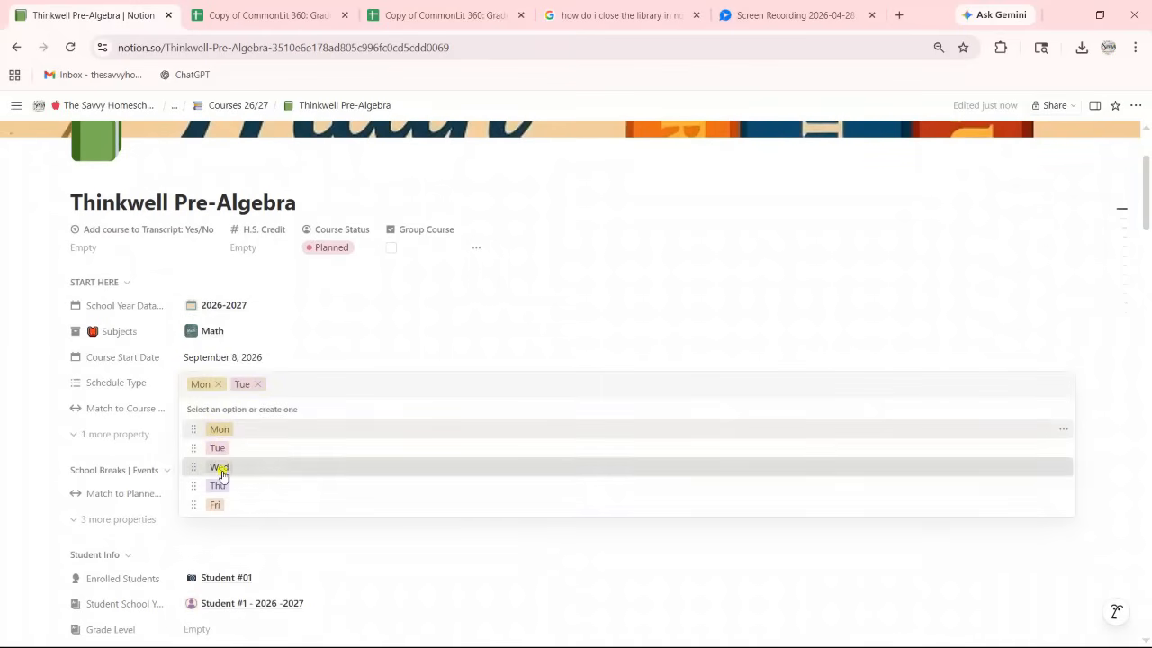
pyautogui.click(219, 468)
pyautogui.click(219, 485)
pyautogui.click(217, 504)
pyautogui.click(316, 303)
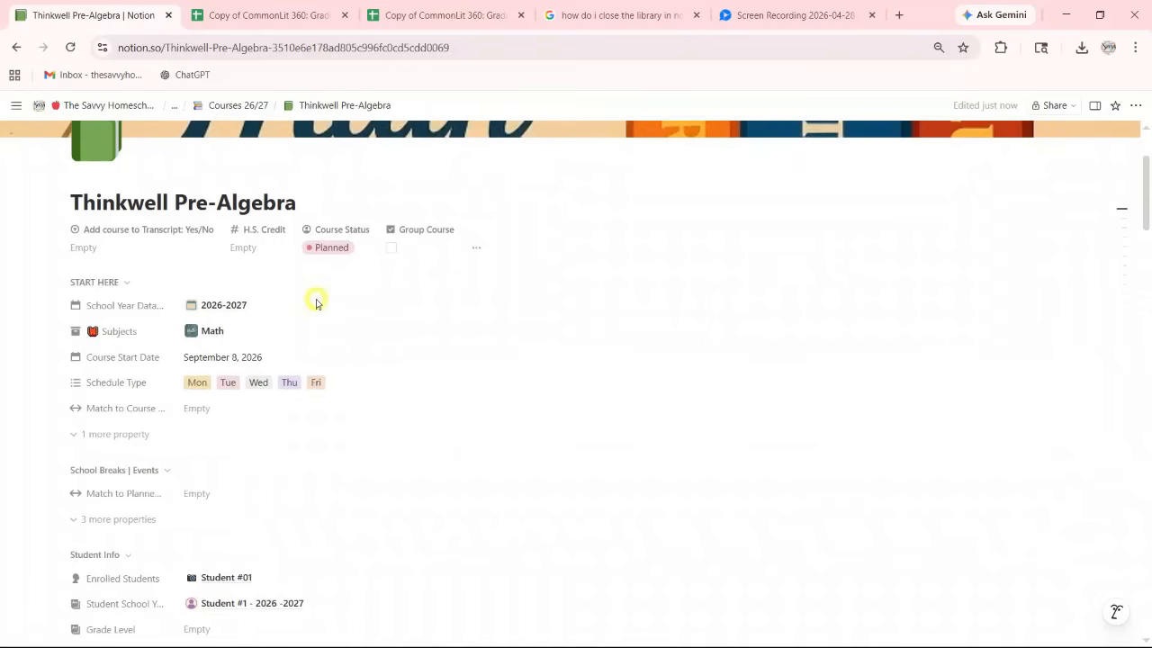
# Match the course to the Pre-Algebra entry from the Parent's Master Schedule.
pyautogui.click(198, 411)
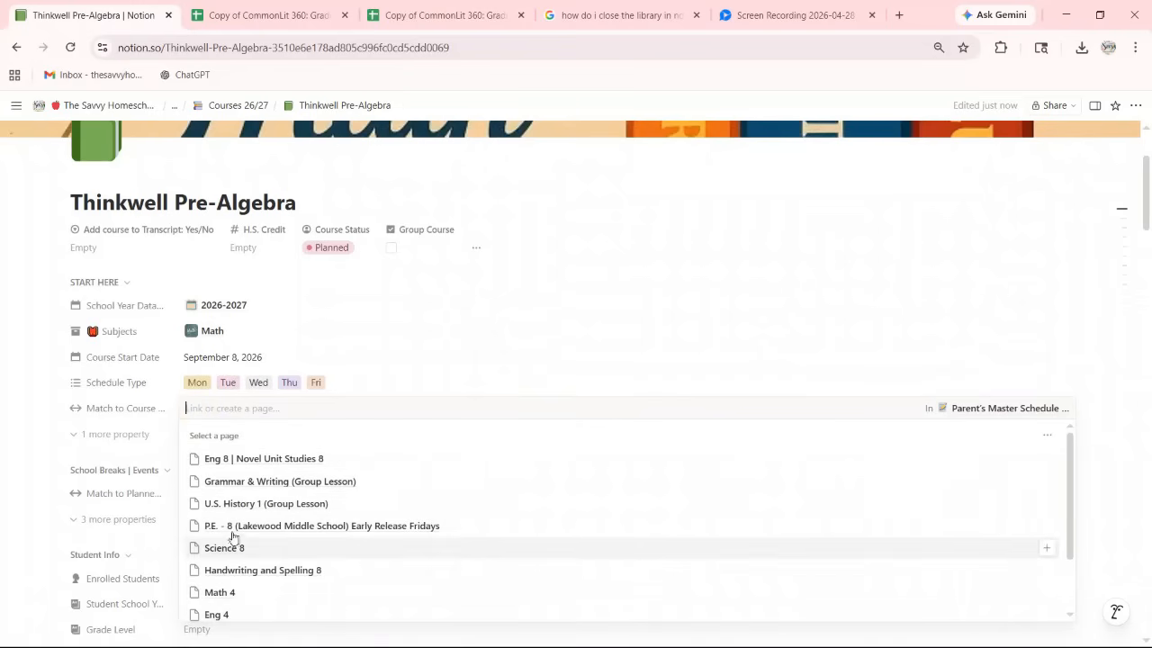
pyautogui.scroll(-1, 233, 530)
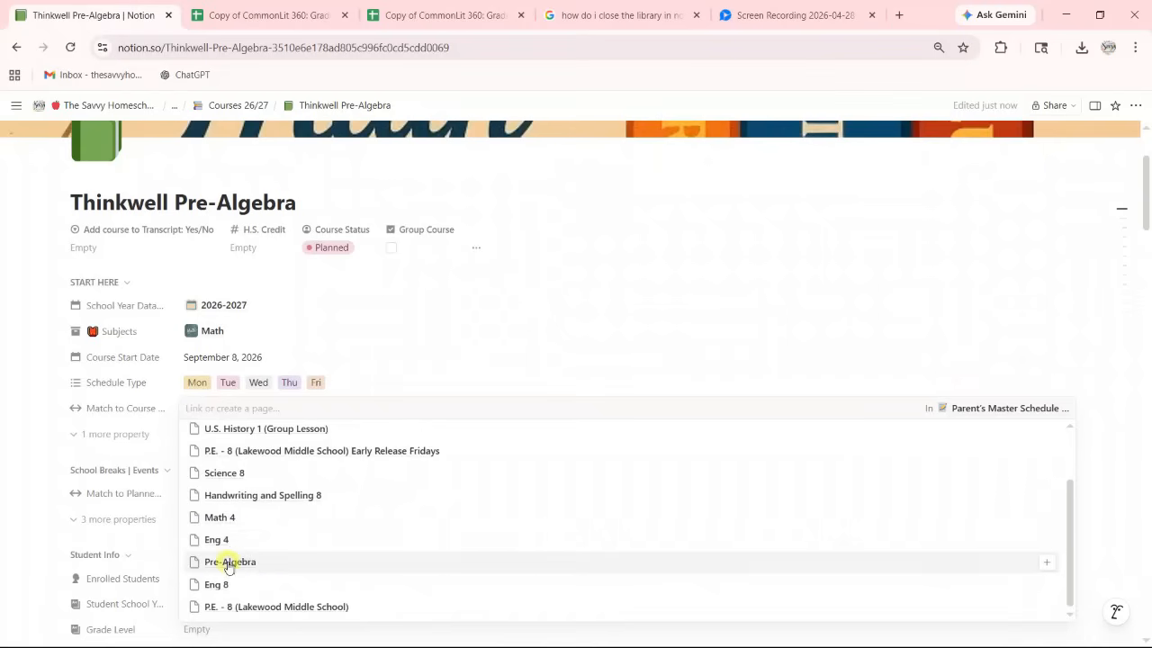
pyautogui.click(229, 564)
pyautogui.click(332, 306)
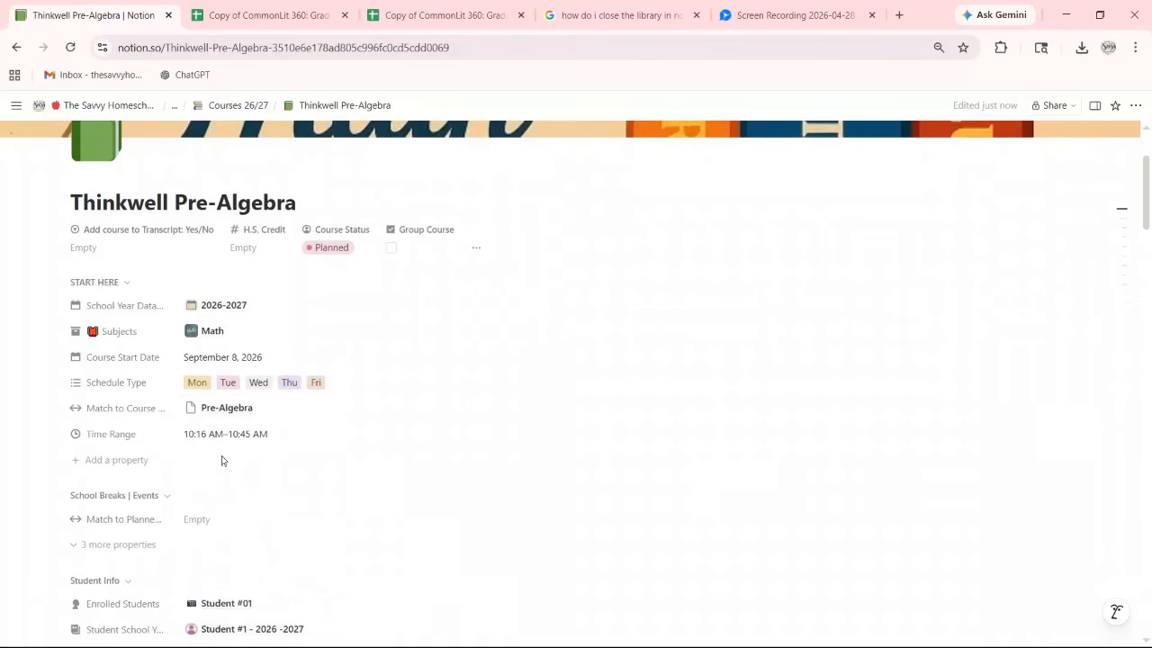
# Connect the course to the Thinkwell Pre-Algebra curriculum resource in its Resources section.
pyautogui.scroll(-4, 244, 437)
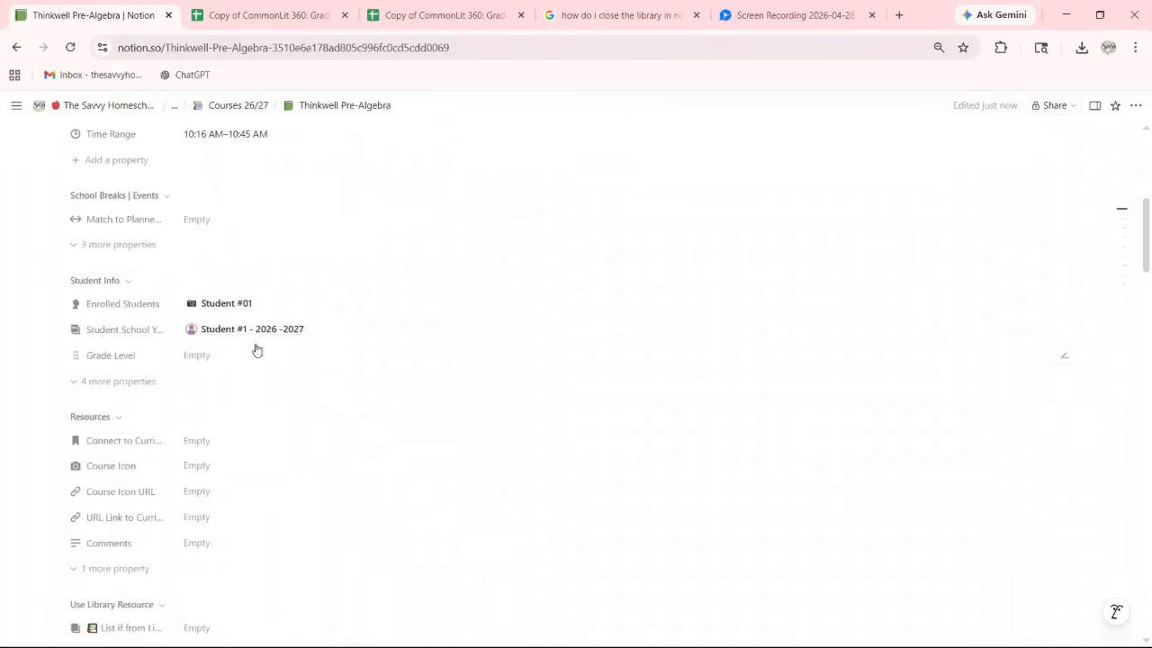
pyautogui.scroll(-1, 251, 316)
pyautogui.scroll(2, 248, 311)
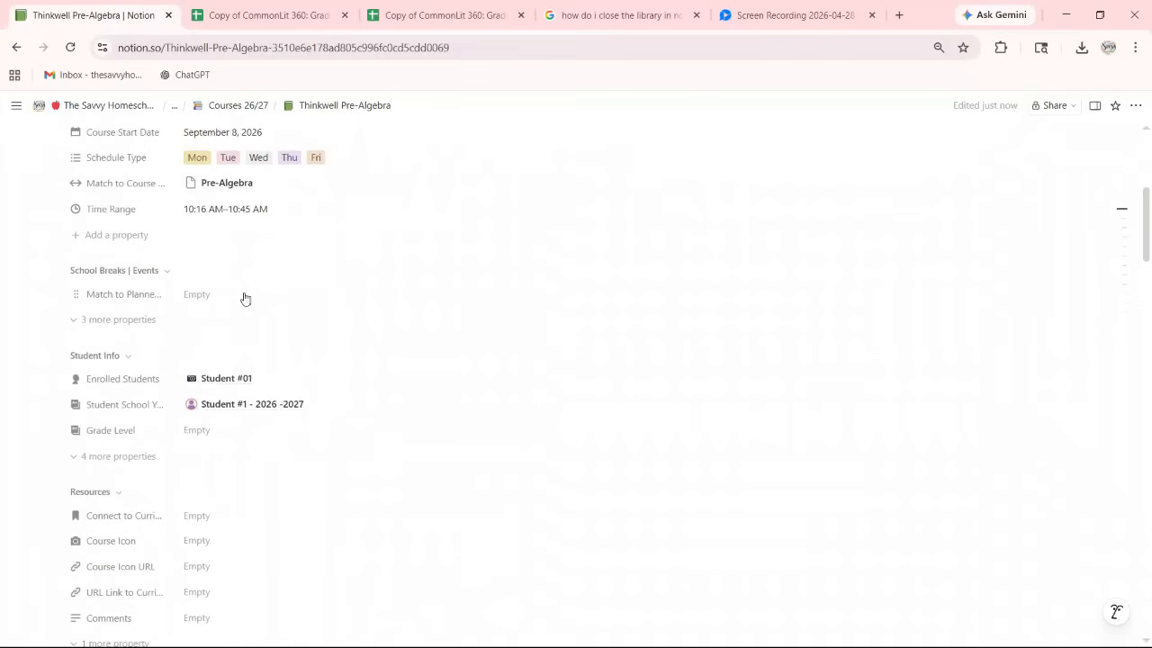
pyautogui.scroll(-2, 234, 324)
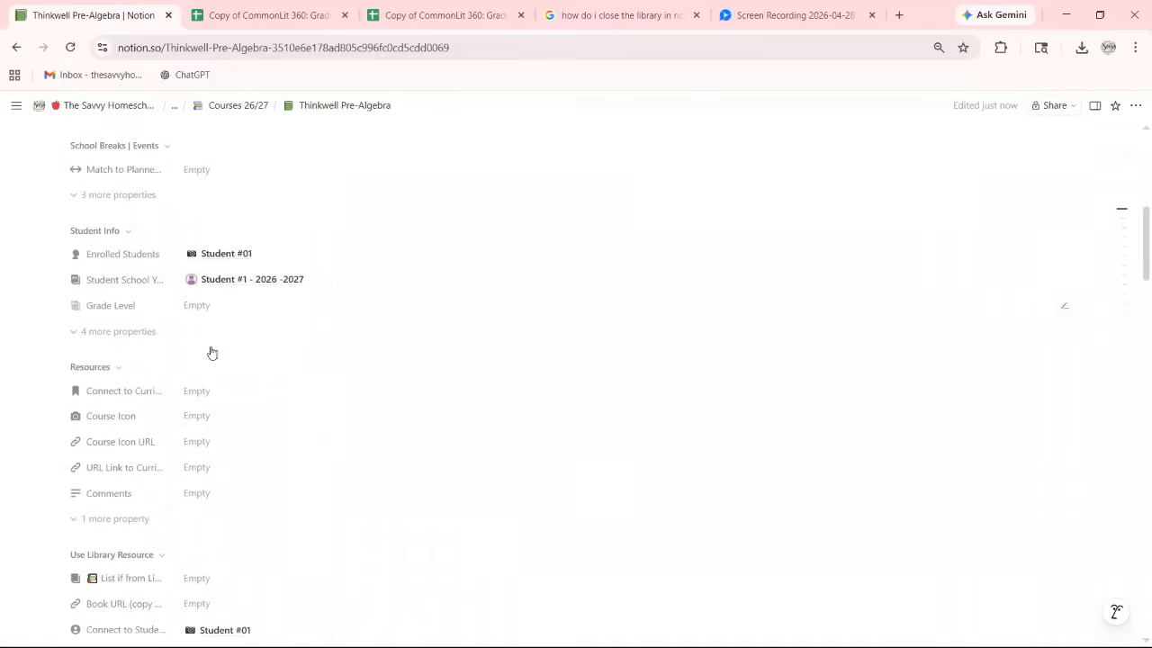
pyautogui.click(197, 367)
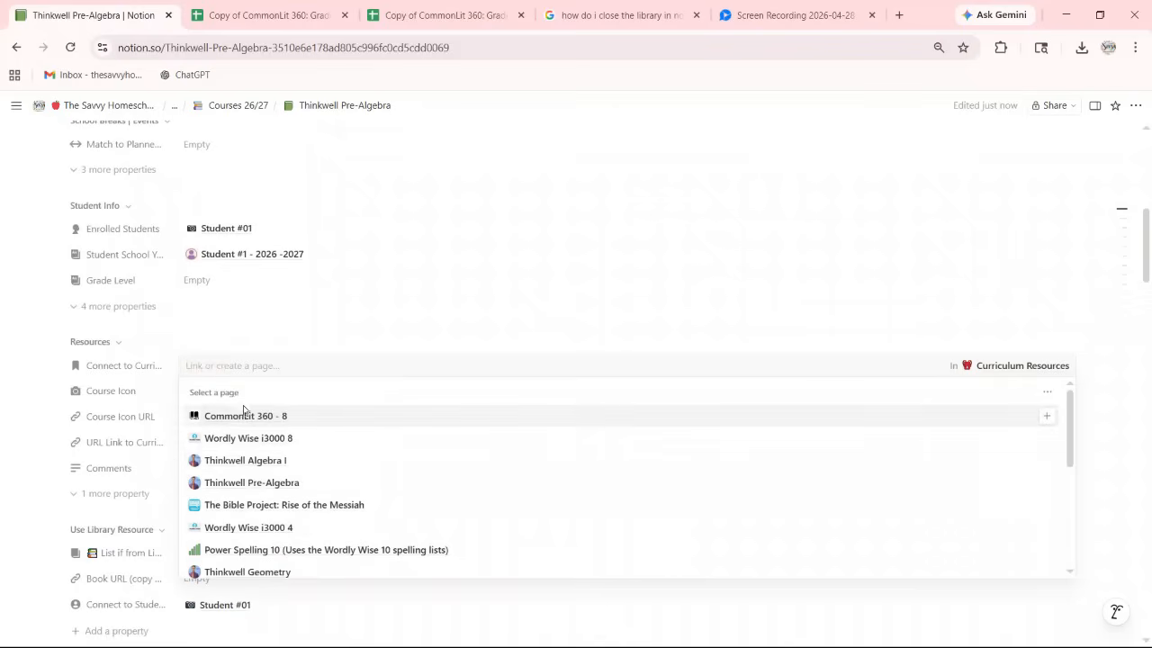
pyautogui.click(256, 484)
pyautogui.click(275, 313)
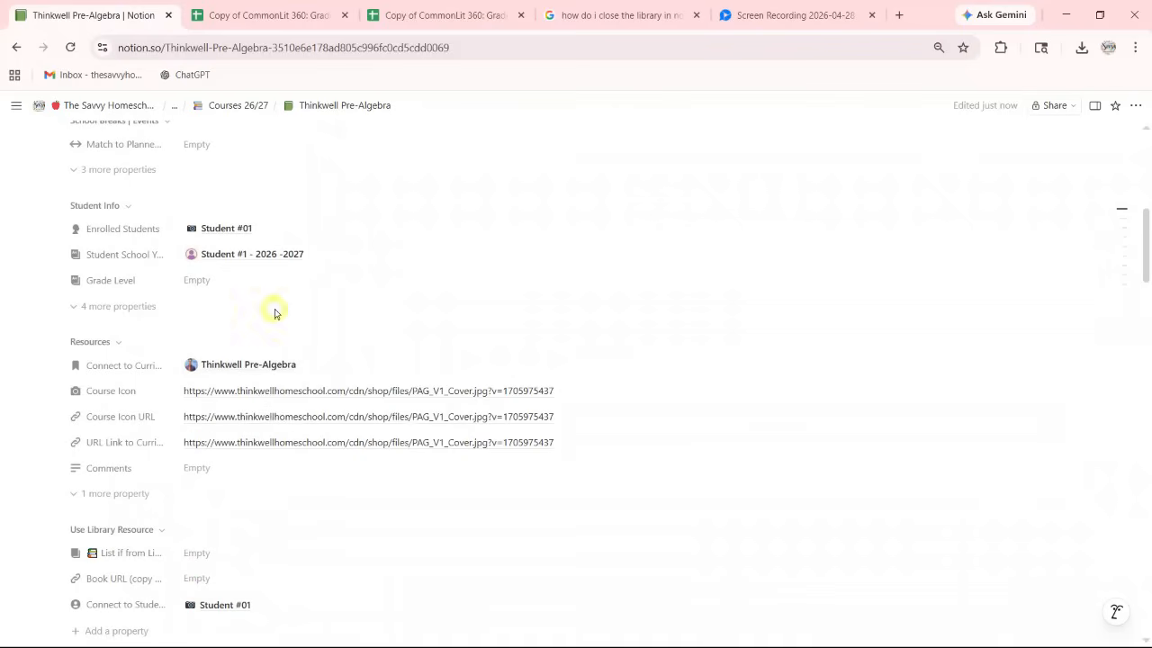
# Copy the Course Icon image link and use that image as the page icon, replacing the green book.
pyautogui.rightClick(265, 396)
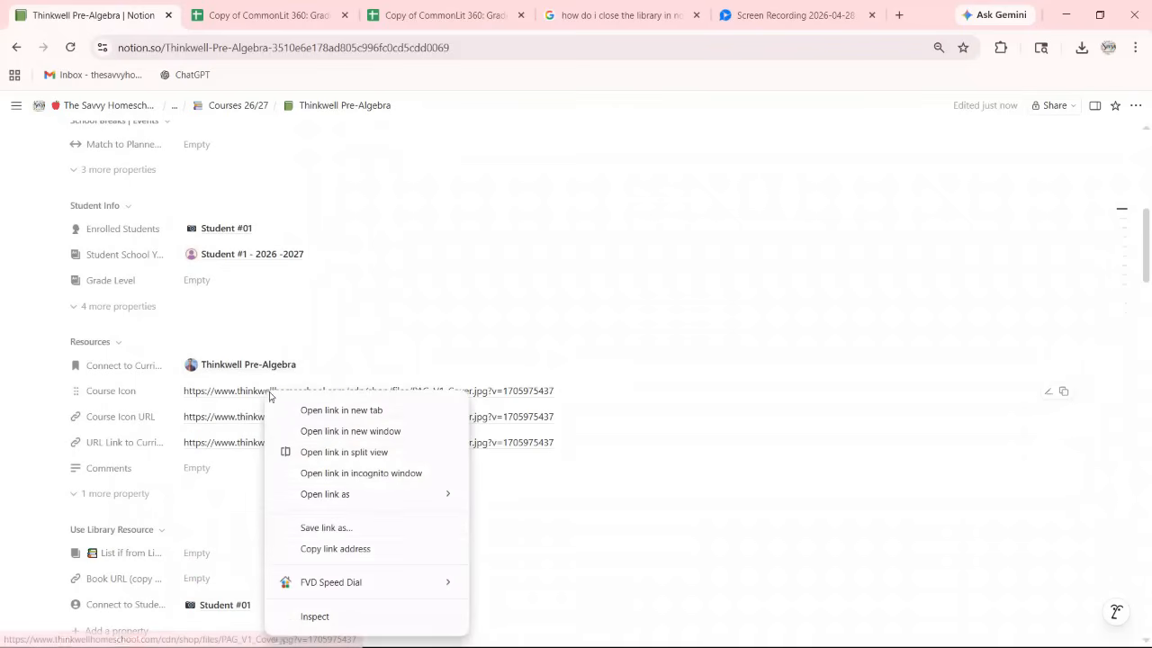
pyautogui.click(317, 551)
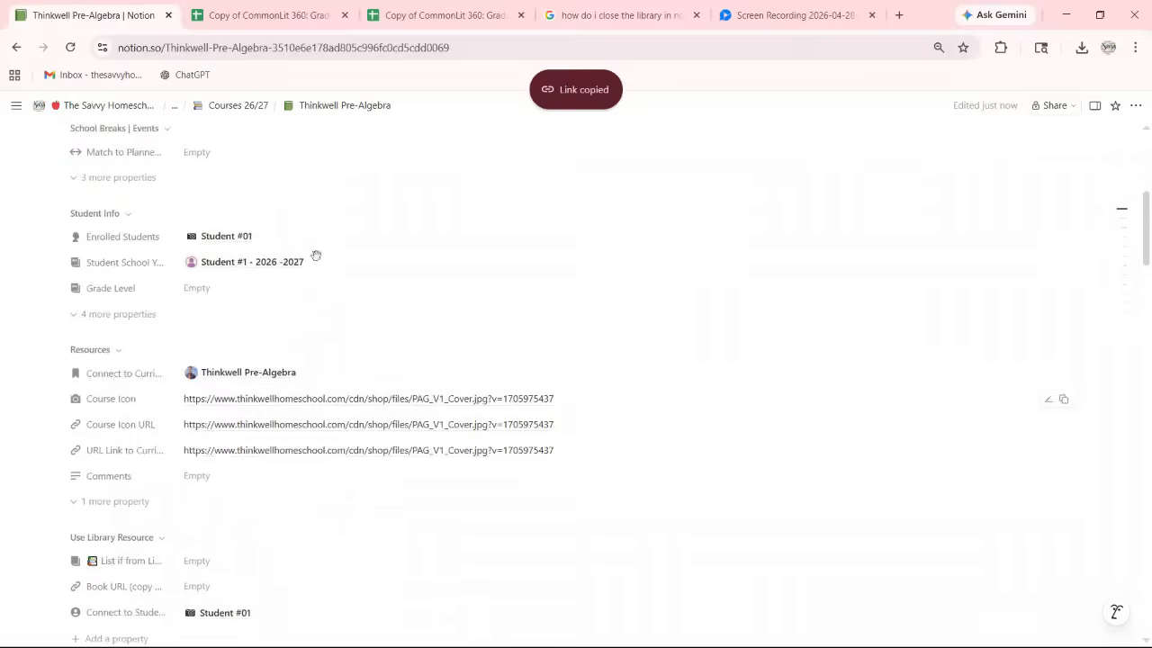
pyautogui.scroll(6, 127, 294)
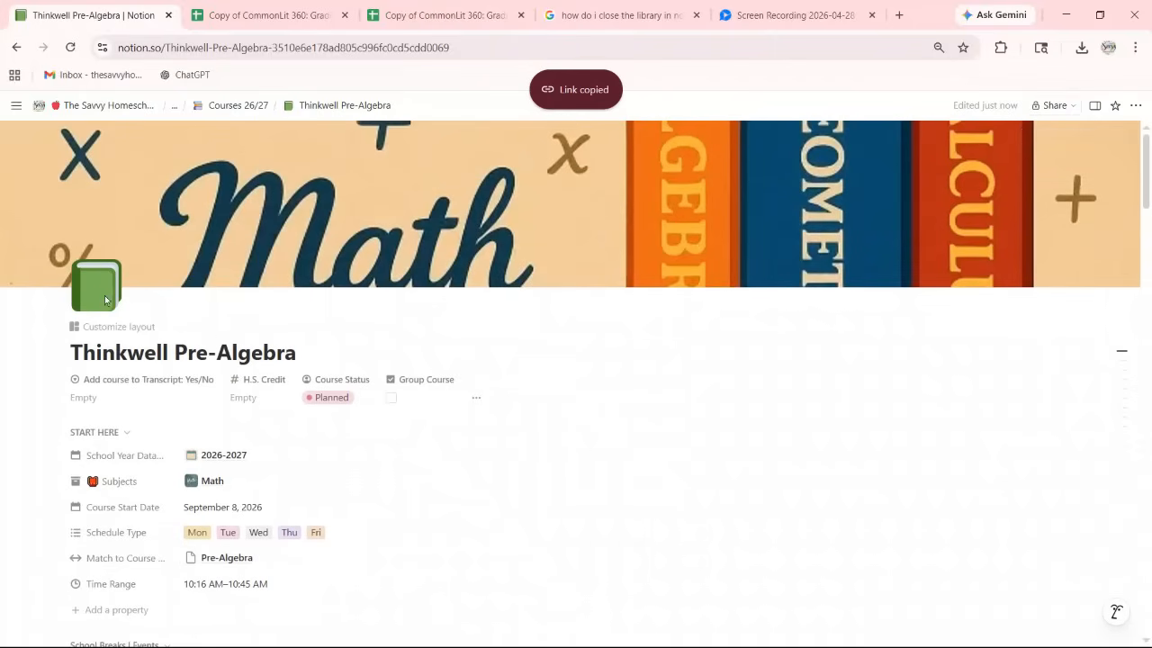
pyautogui.click(105, 295)
pyautogui.click(103, 329)
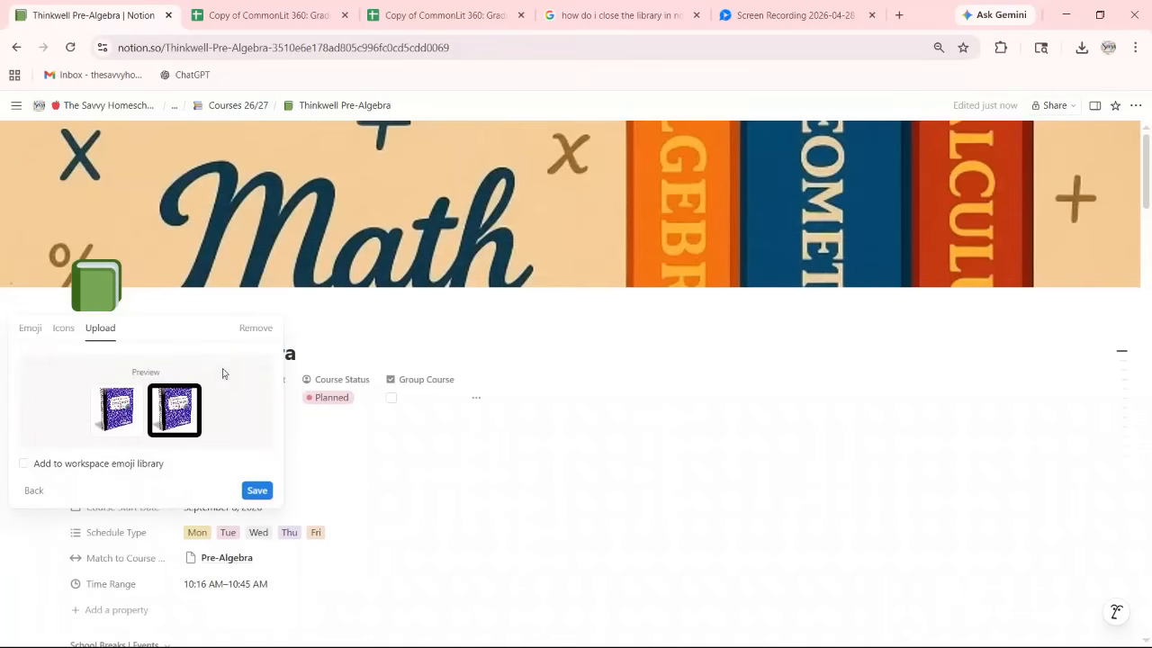
pyautogui.click(257, 490)
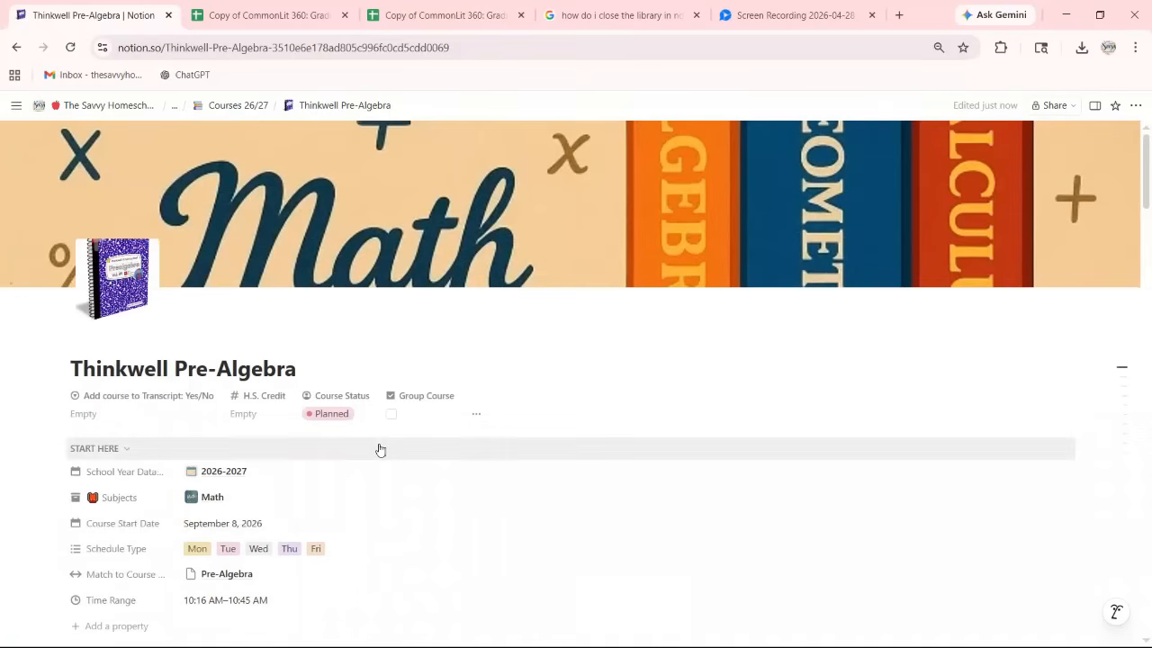
# Copy the URL Link to Curriculum Cover and set that image as the page's cover in place of the Math banner.
pyautogui.scroll(-8, 378, 447)
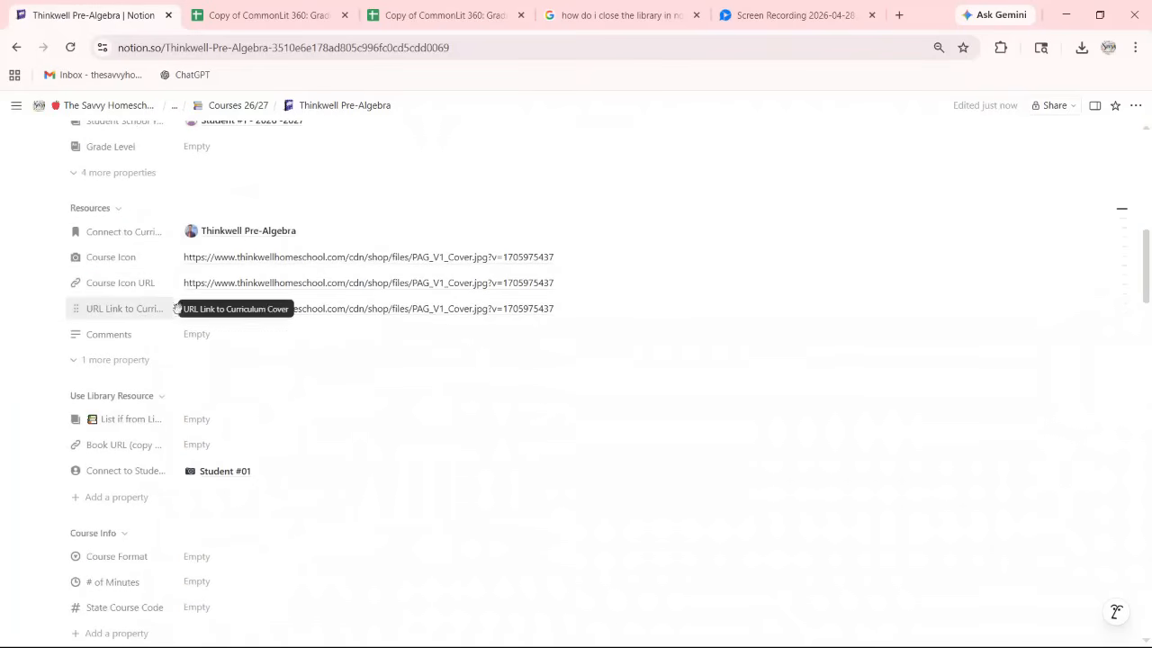
pyautogui.rightClick(281, 310)
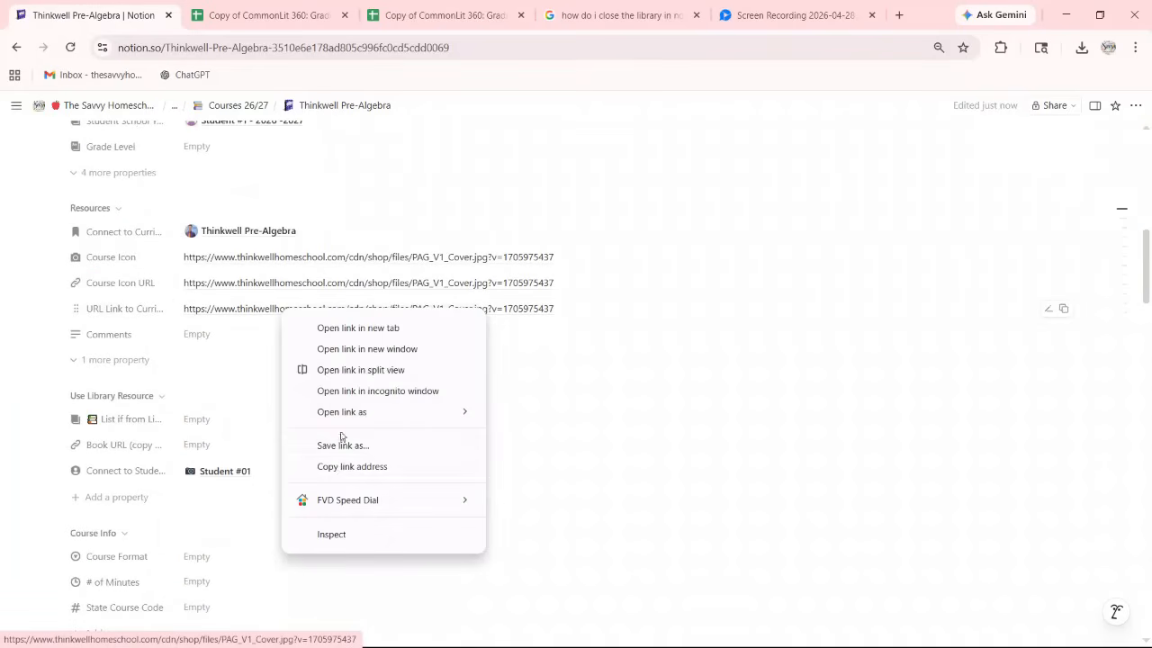
pyautogui.click(338, 466)
pyautogui.scroll(8, 470, 404)
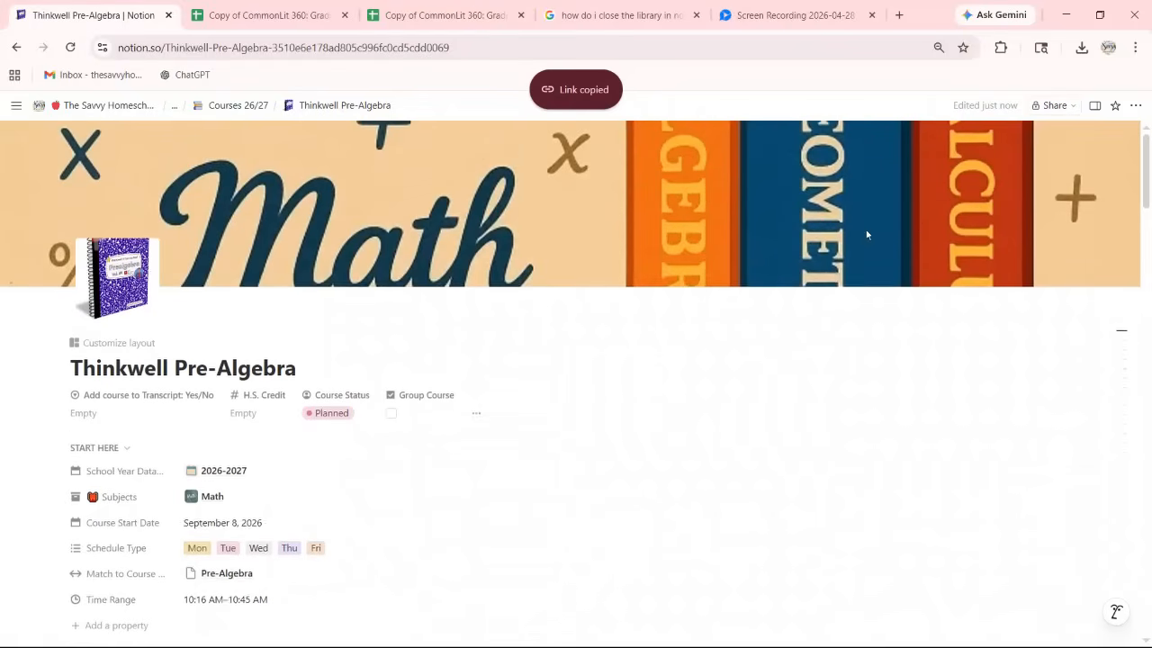
pyautogui.click(1038, 139)
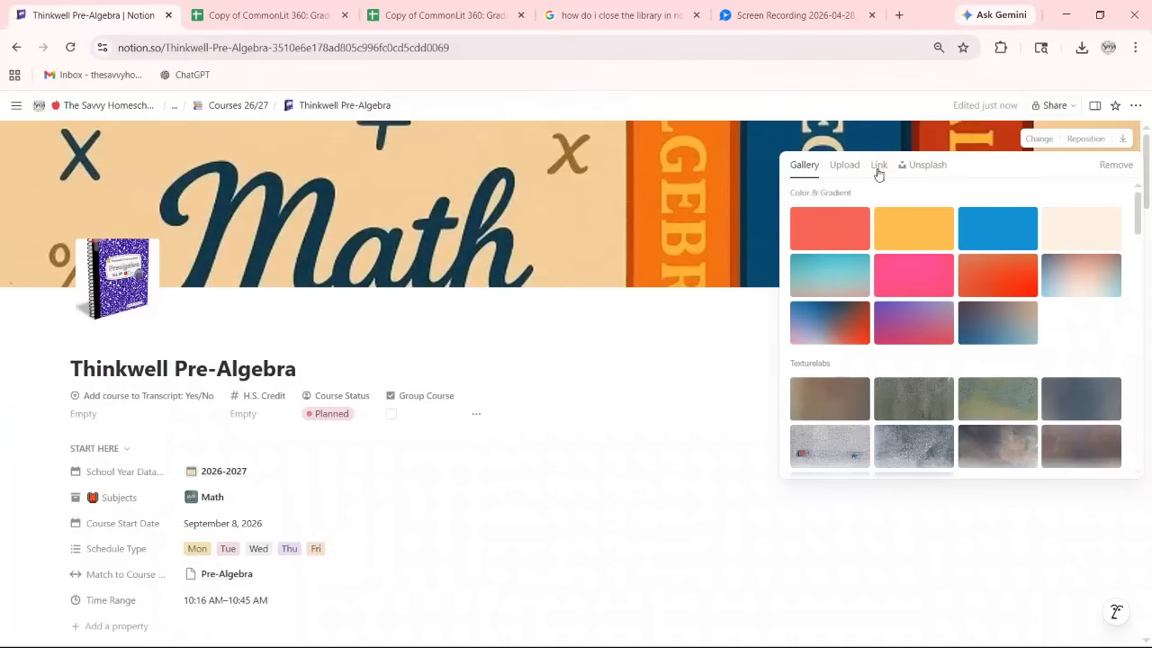
pyautogui.click(878, 166)
pyautogui.click(877, 197)
pyautogui.hotkey('ctrl', 'v')
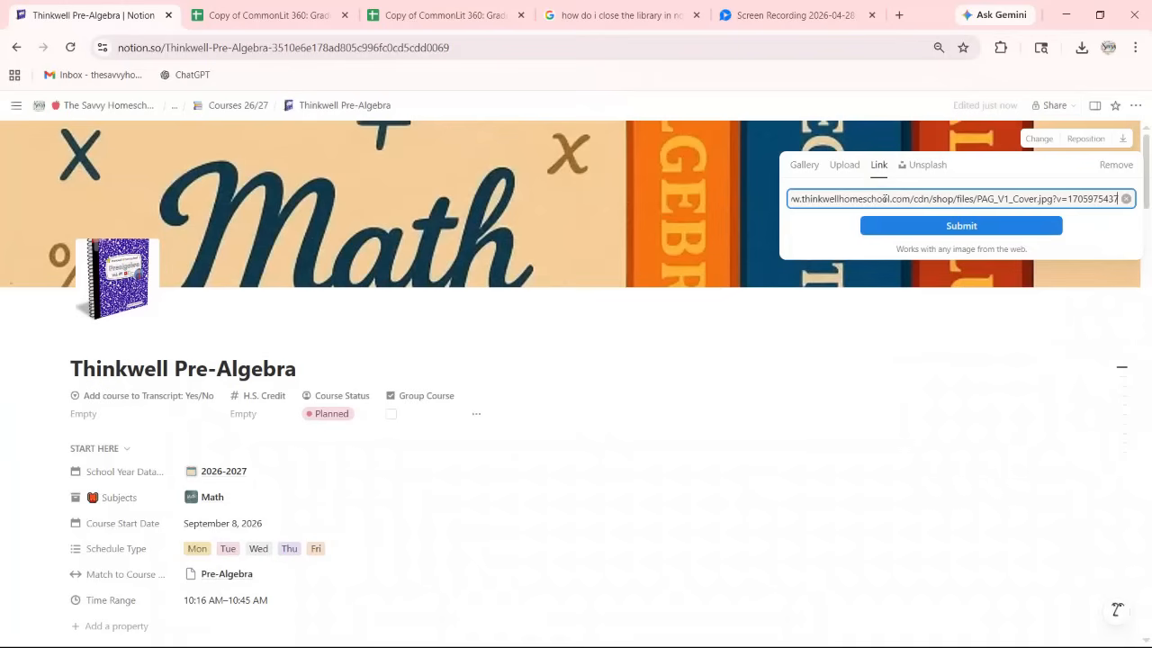
pyautogui.click(900, 233)
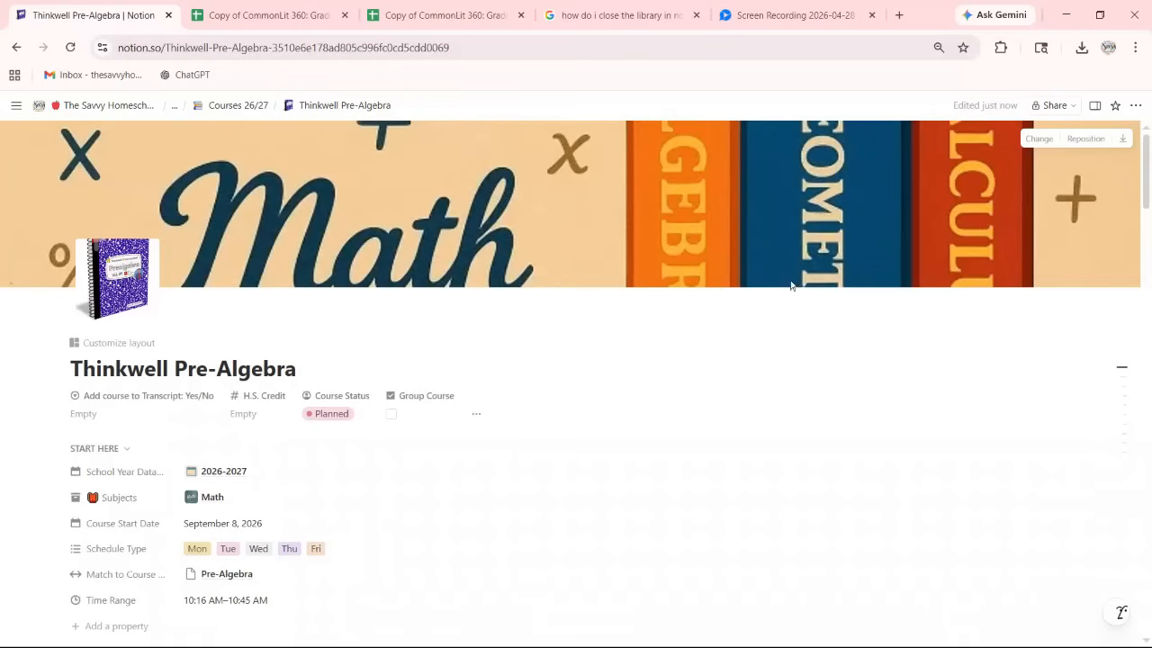
# Reposition the cover image so the Prealgebra title shows in the banner, and save the position.
pyautogui.click(1079, 147)
pyautogui.moveTo(971, 130); pyautogui.dragTo(959, 223)
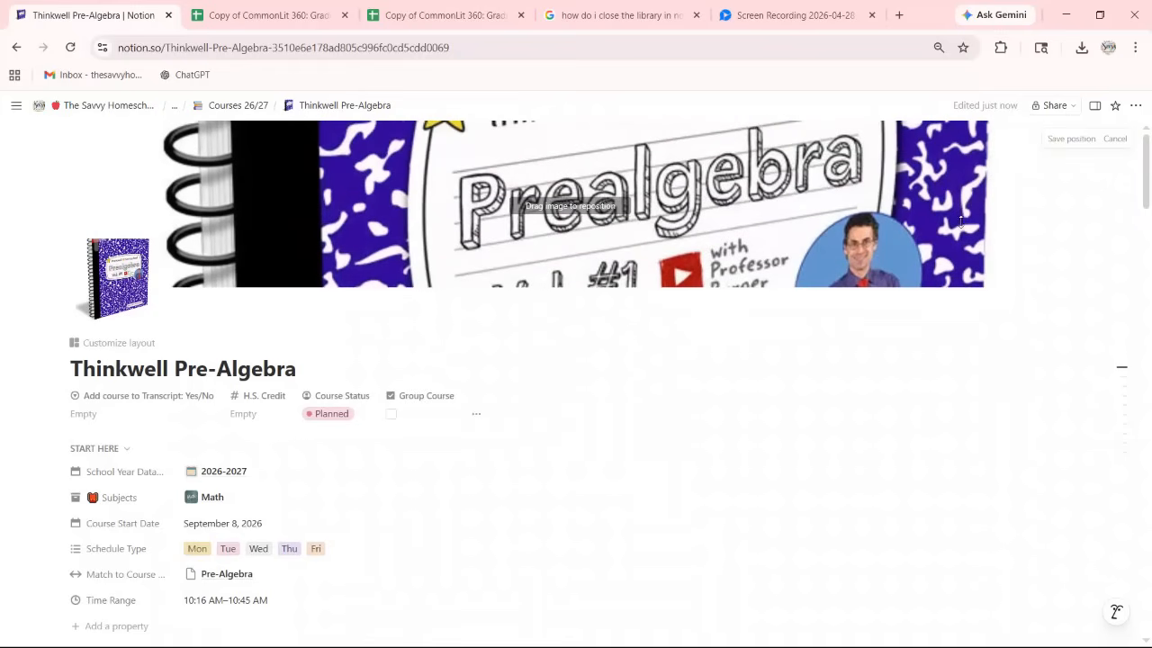
pyautogui.click(1049, 142)
# Open the connected Thinkwell Pre-Algebra resource, follow its lesson list link for 1 or 2 lessons per day, and browse the spreadsheet's lessons.
pyautogui.scroll(-5, 657, 360)
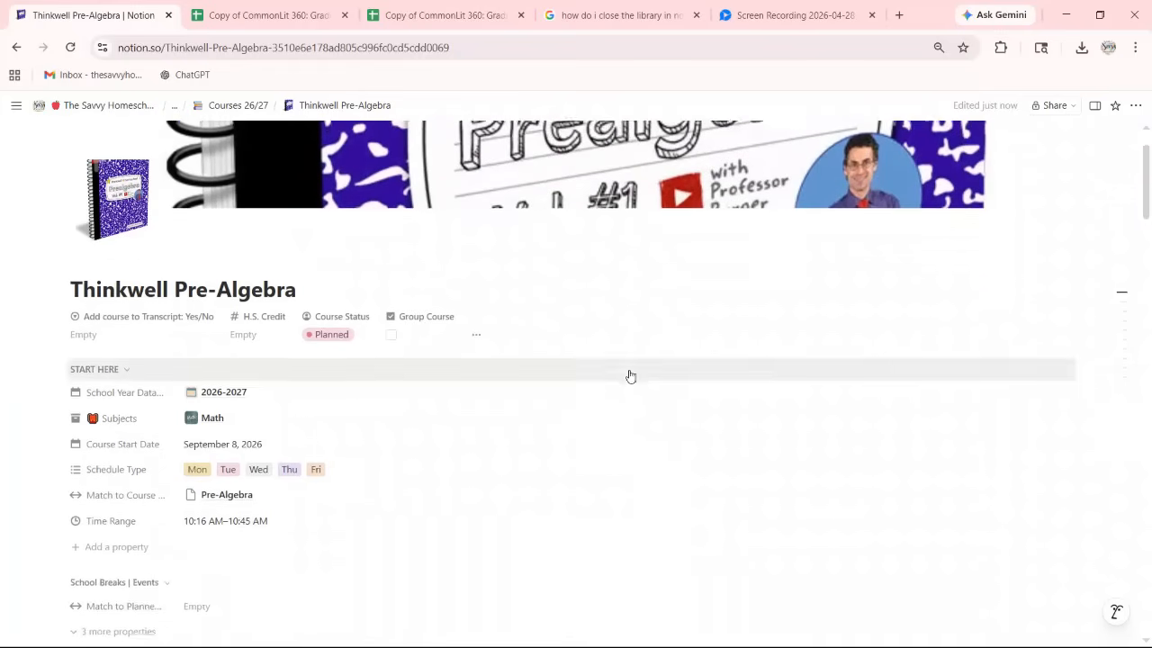
pyautogui.scroll(-2, 622, 341)
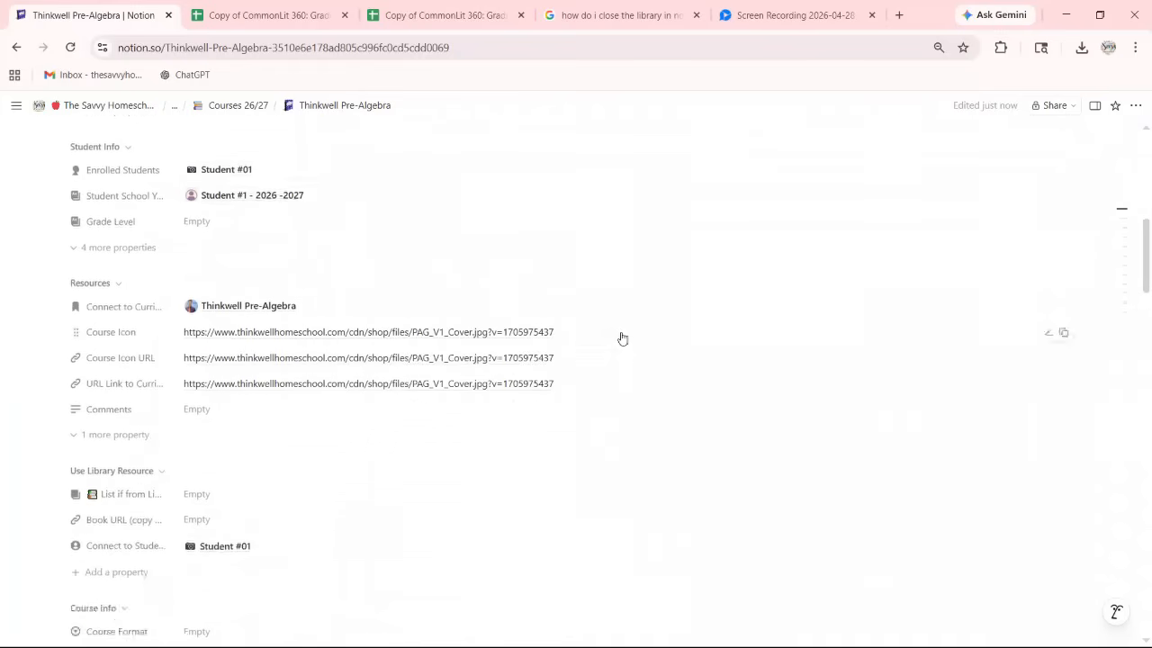
pyautogui.click(260, 306)
pyautogui.scroll(-10, 630, 360)
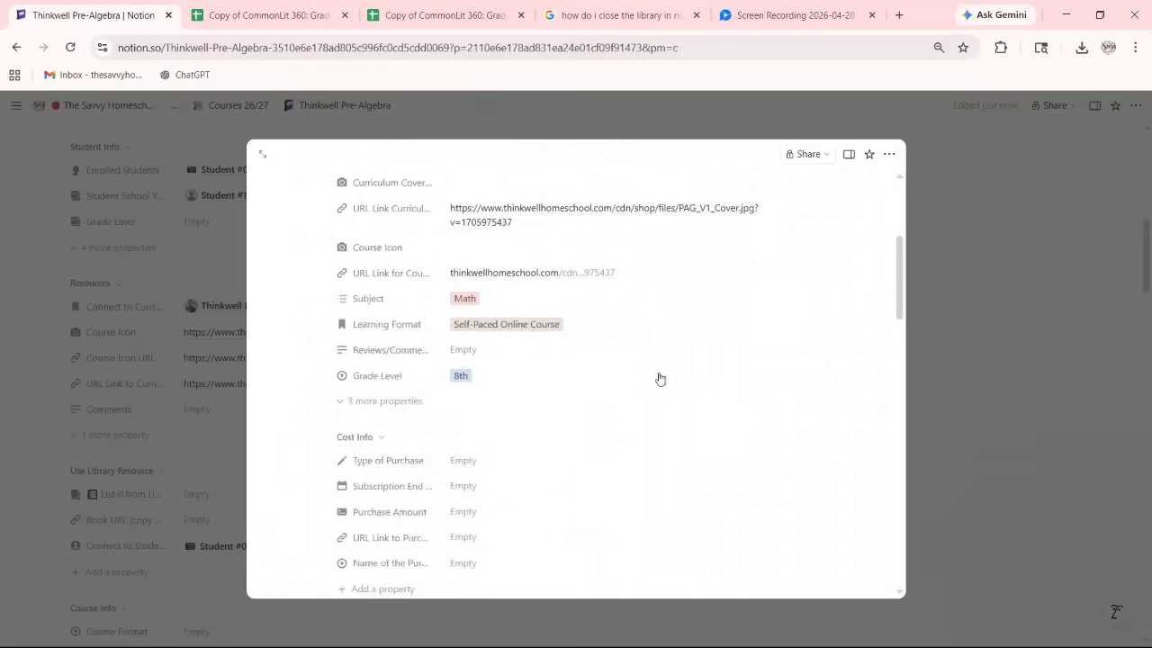
pyautogui.scroll(-7, 666, 372)
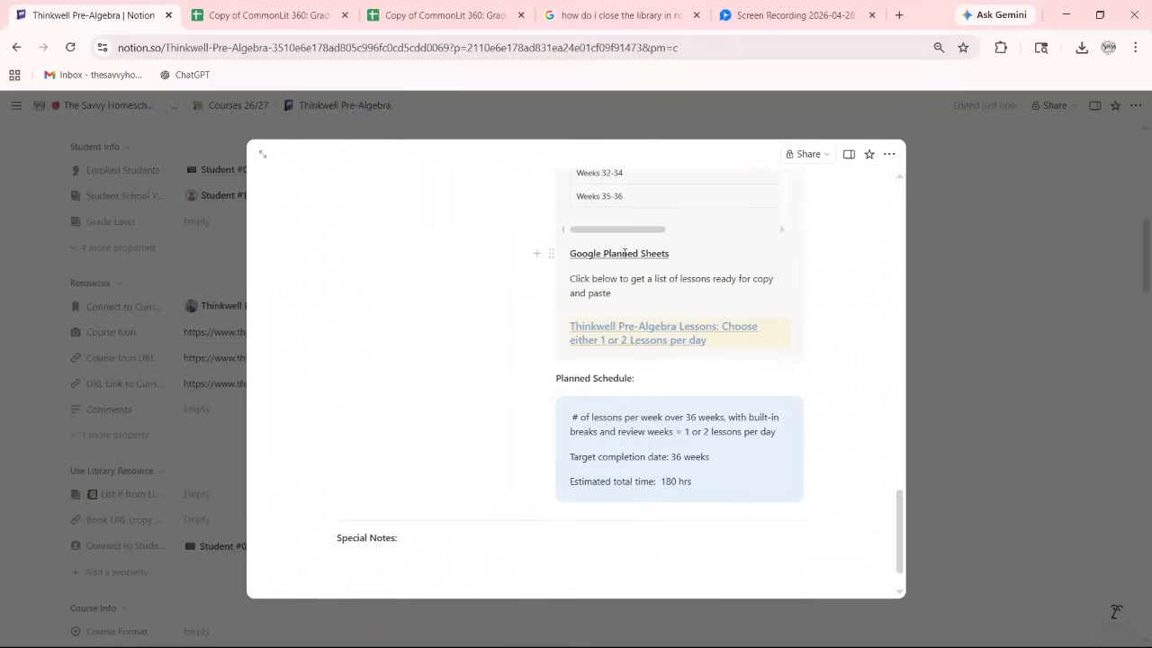
pyautogui.click(648, 341)
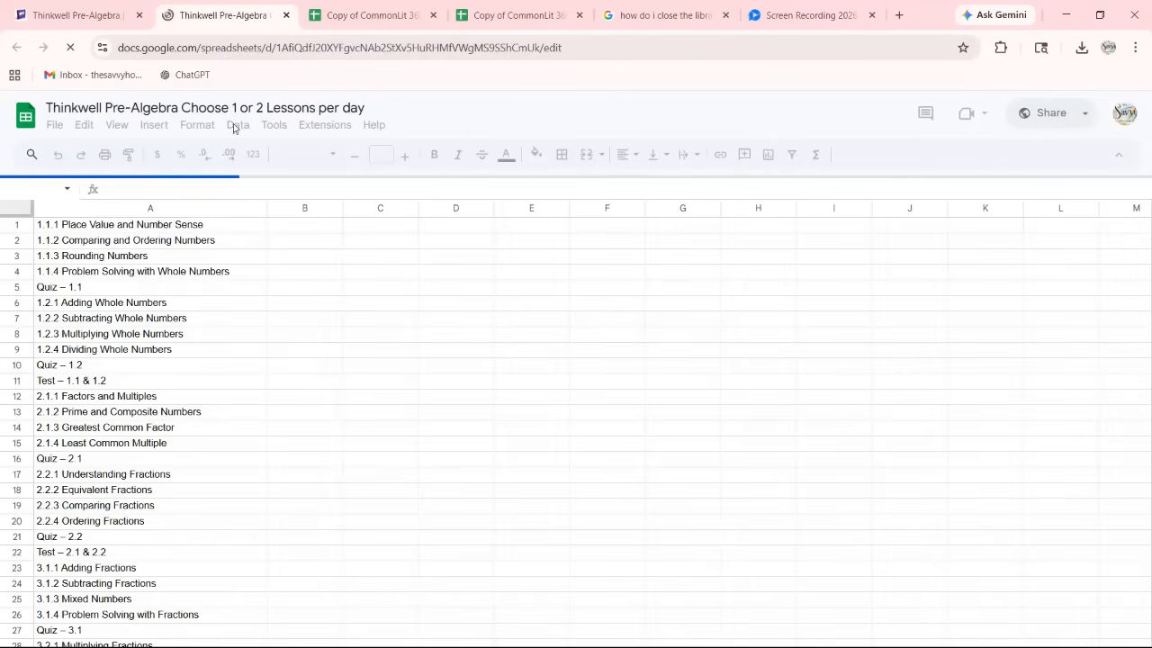
pyautogui.scroll(-6, 191, 492)
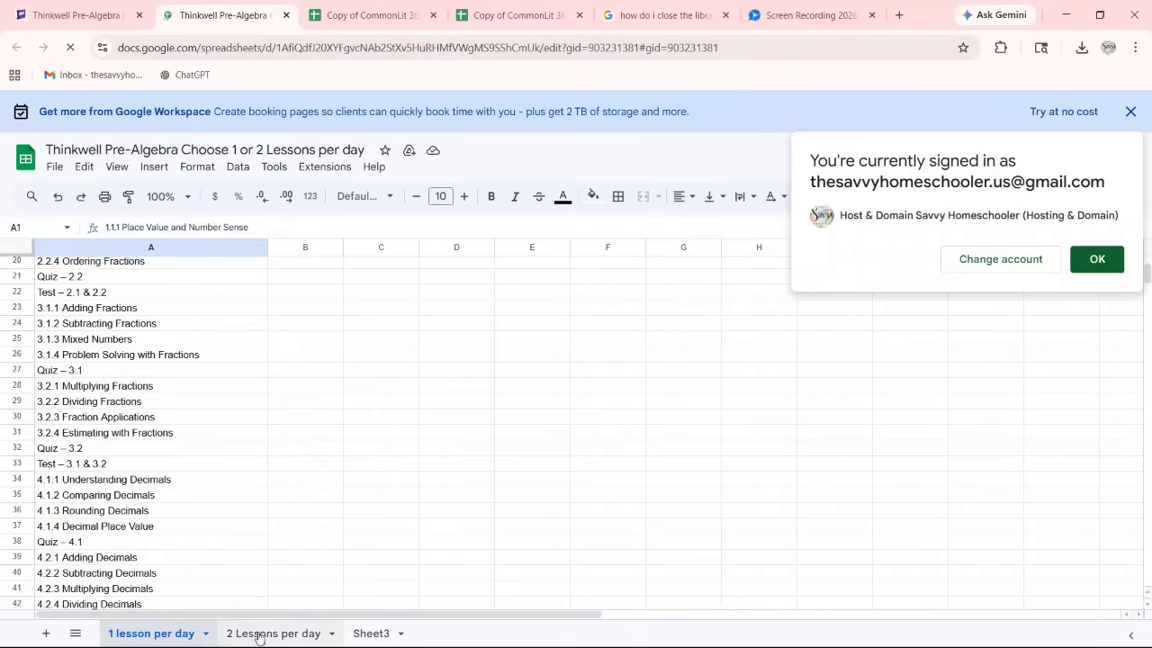
# Copy the first ten entries, from 1.1.1 Place Value and Number Sense through Quiz – 1.2, on the 1 lesson per day sheet.
pyautogui.scroll(6, 154, 411)
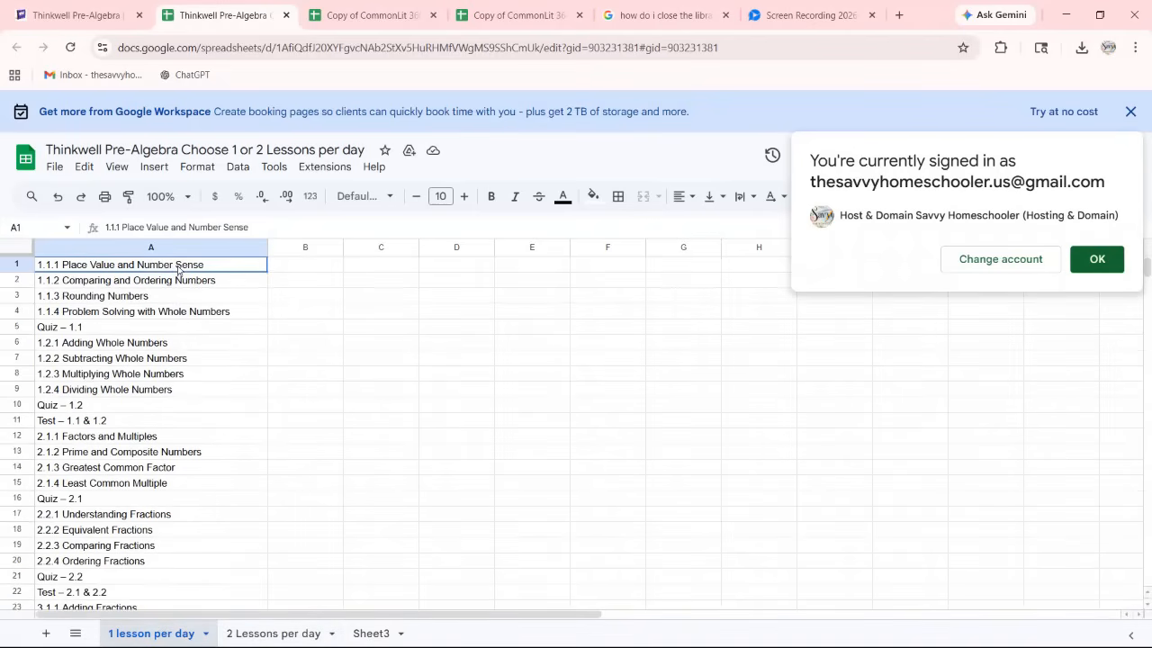
pyautogui.hotkey('shift', 'Down')
pyautogui.hotkey('shift', 'Down')
pyautogui.hotkey('shift', 'Down')
pyautogui.hotkey('shift', 'Down')
pyautogui.hotkey('shift', 'Down')
pyautogui.hotkey('shift', 'Down')
pyautogui.hotkey('shift', 'Down')
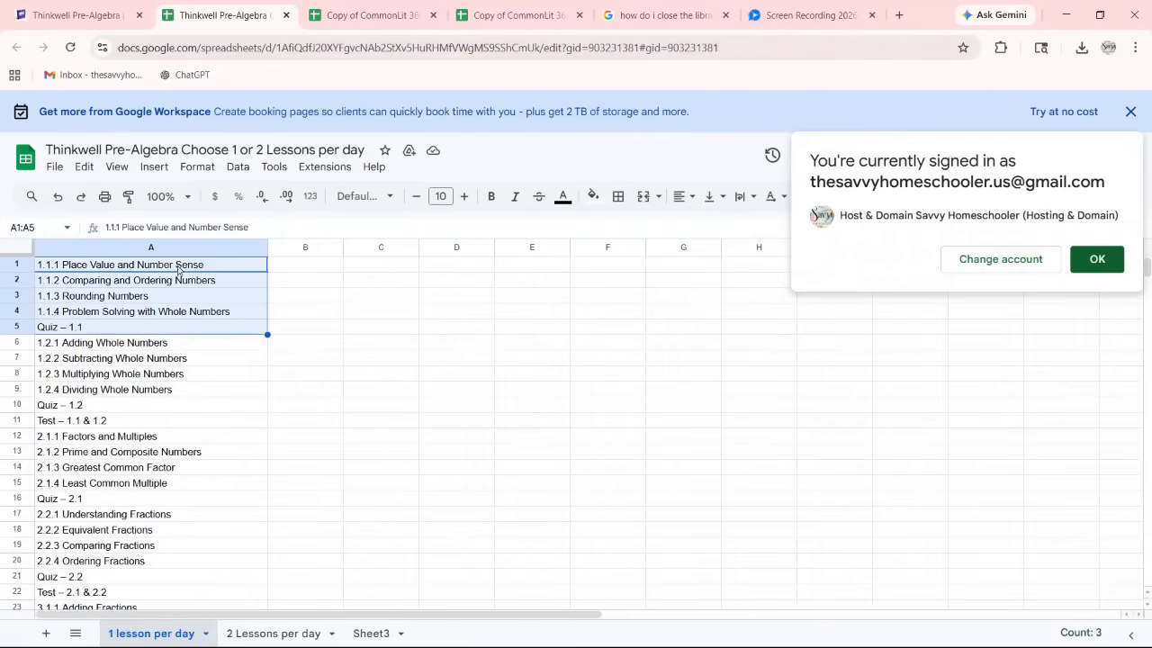
pyautogui.hotkey('shift', 'Down')
pyautogui.hotkey('shift', 'Down')
pyautogui.hotkey('ctrl', 'c')
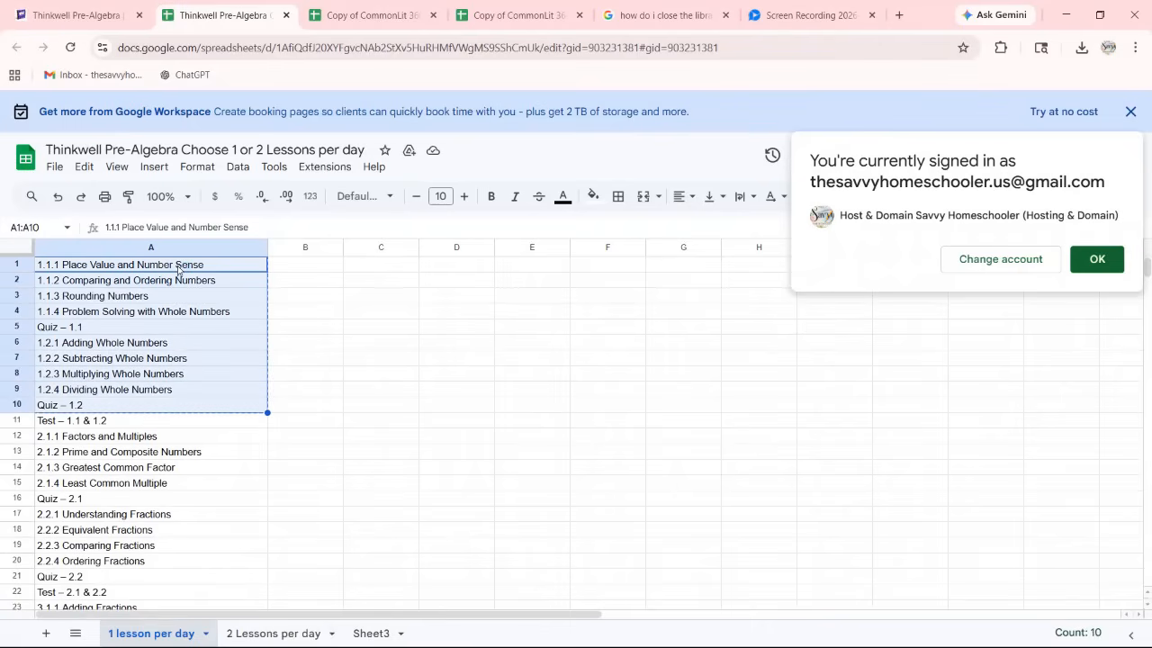
# Return to the Thinkwell Pre-Algebra course page in Notion, dismiss the resource preview, and add 10 lesson rows.
pyautogui.click(39, 20)
pyautogui.click(218, 153)
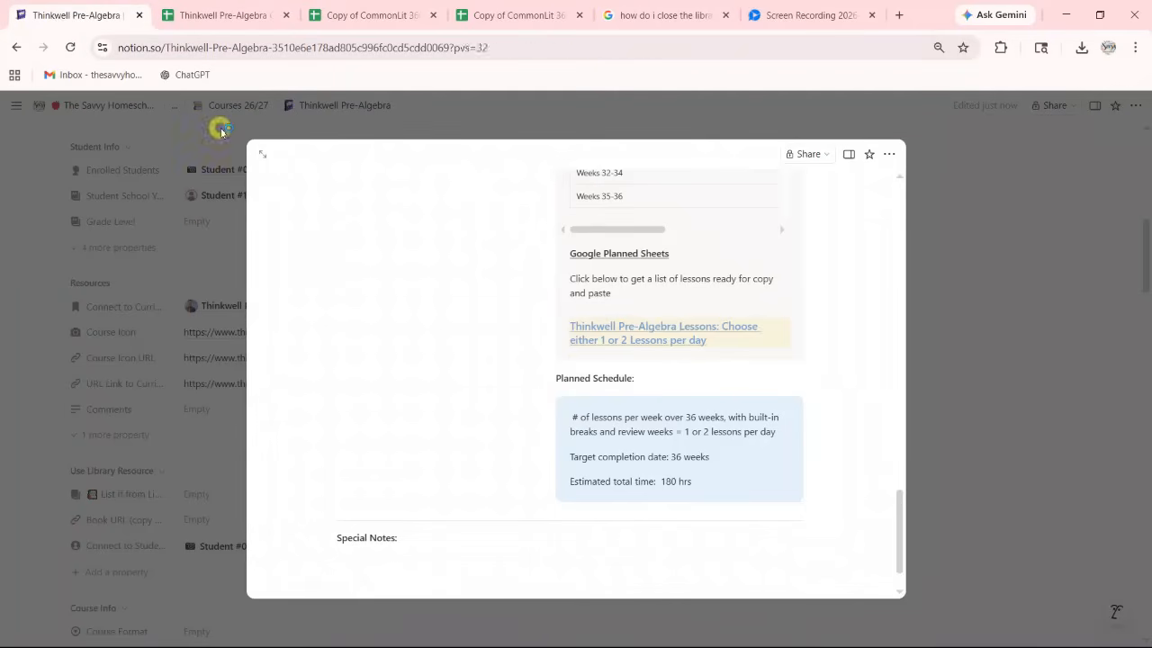
pyautogui.scroll(-3, 529, 329)
pyautogui.scroll(-15, 616, 372)
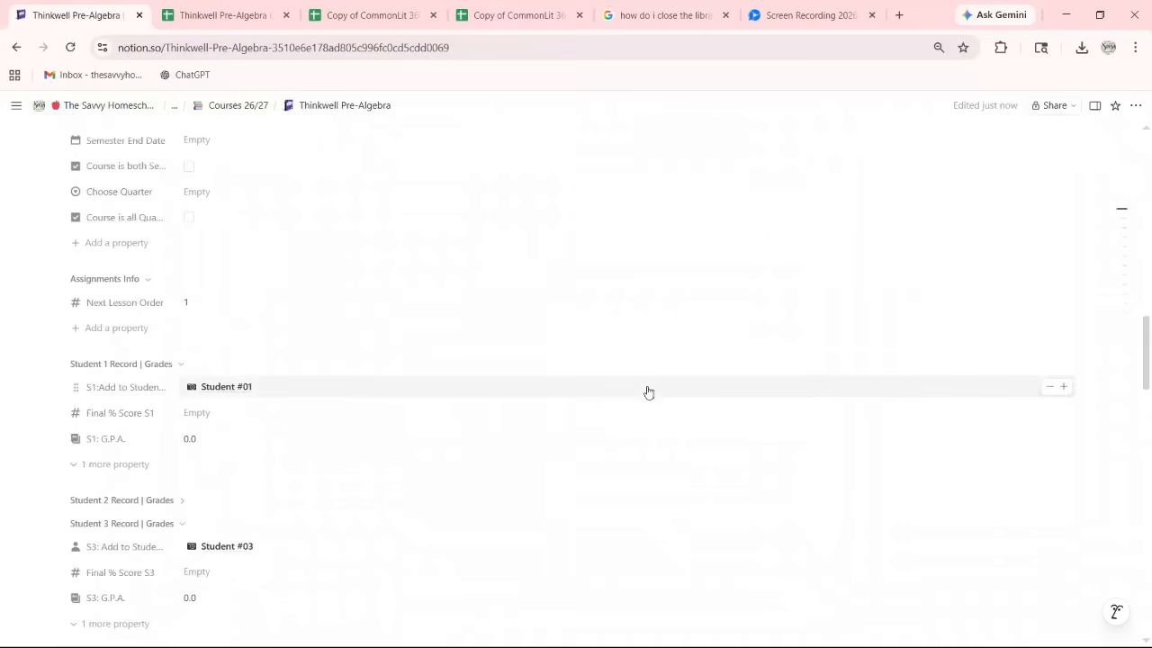
pyautogui.scroll(-5, 646, 393)
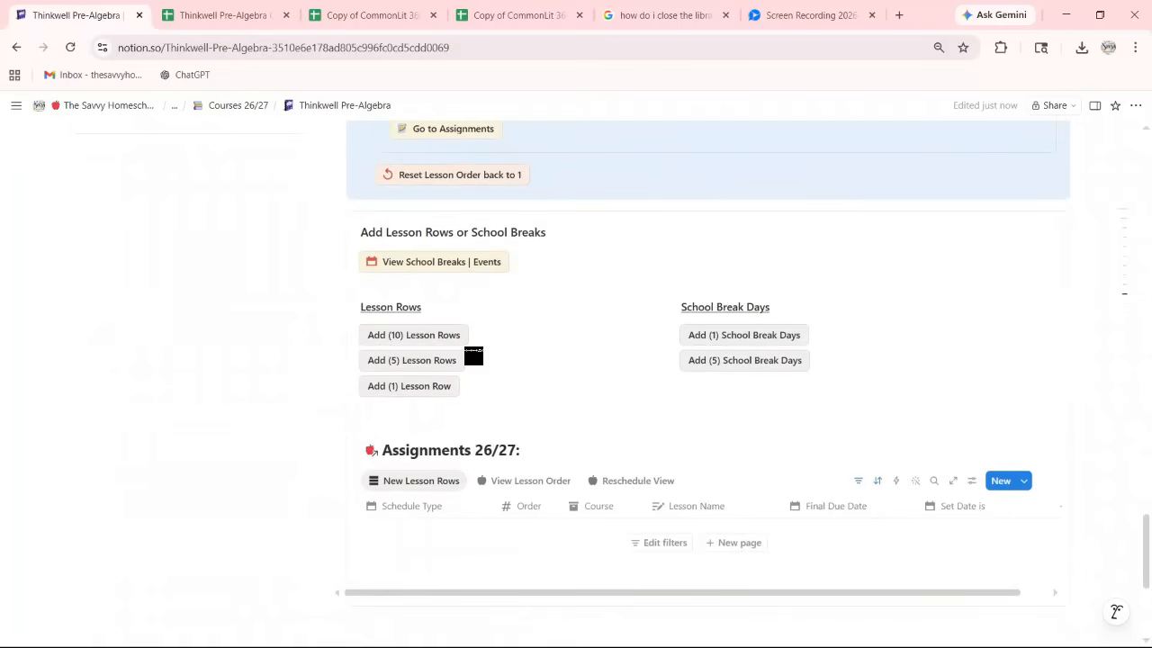
pyautogui.click(402, 337)
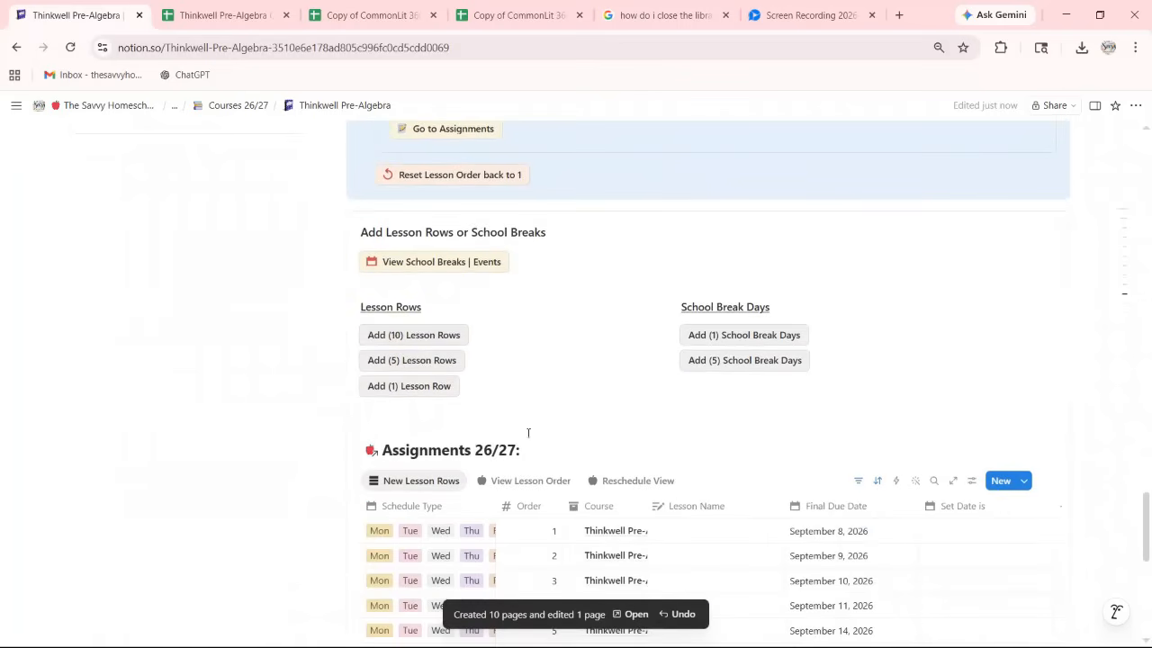
# Wrap the content of the Schedule Type and Lesson Name columns in the Assignments 26/27 table.
pyautogui.scroll(-1, 513, 418)
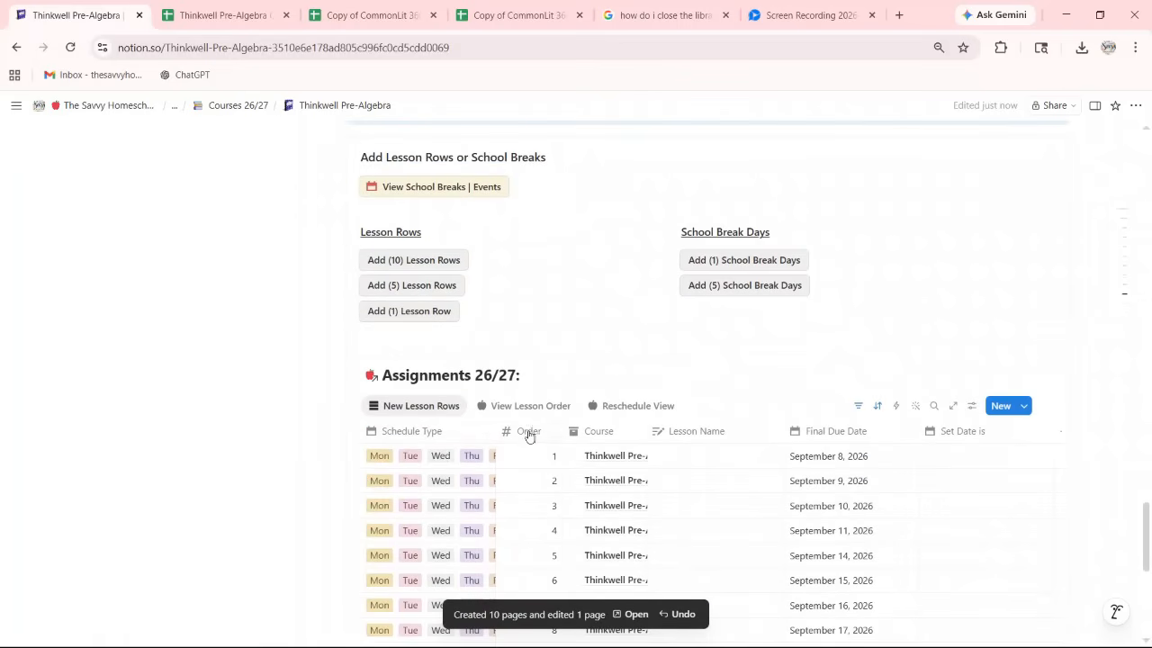
pyautogui.click(429, 438)
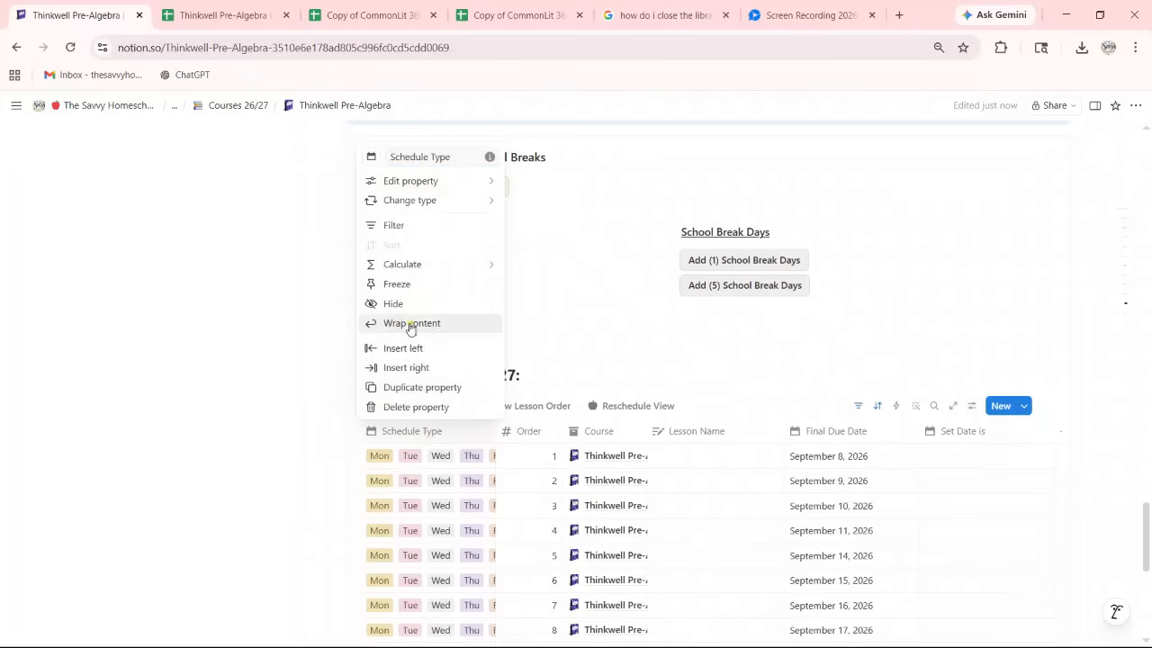
pyautogui.click(427, 330)
pyautogui.click(711, 431)
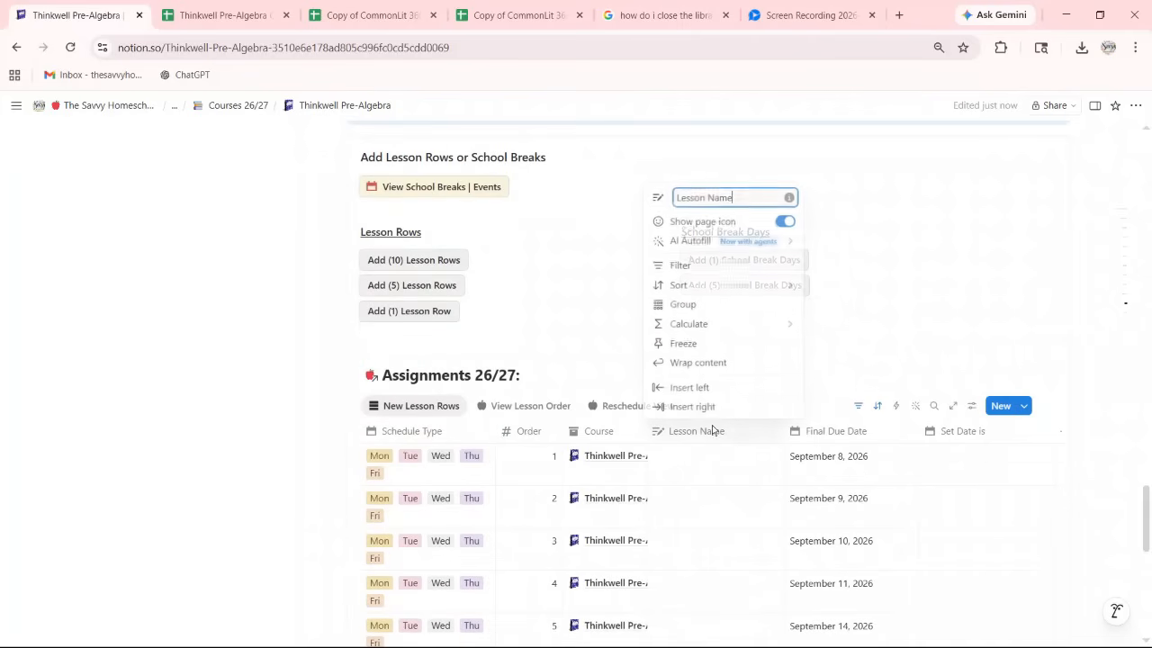
pyautogui.click(697, 365)
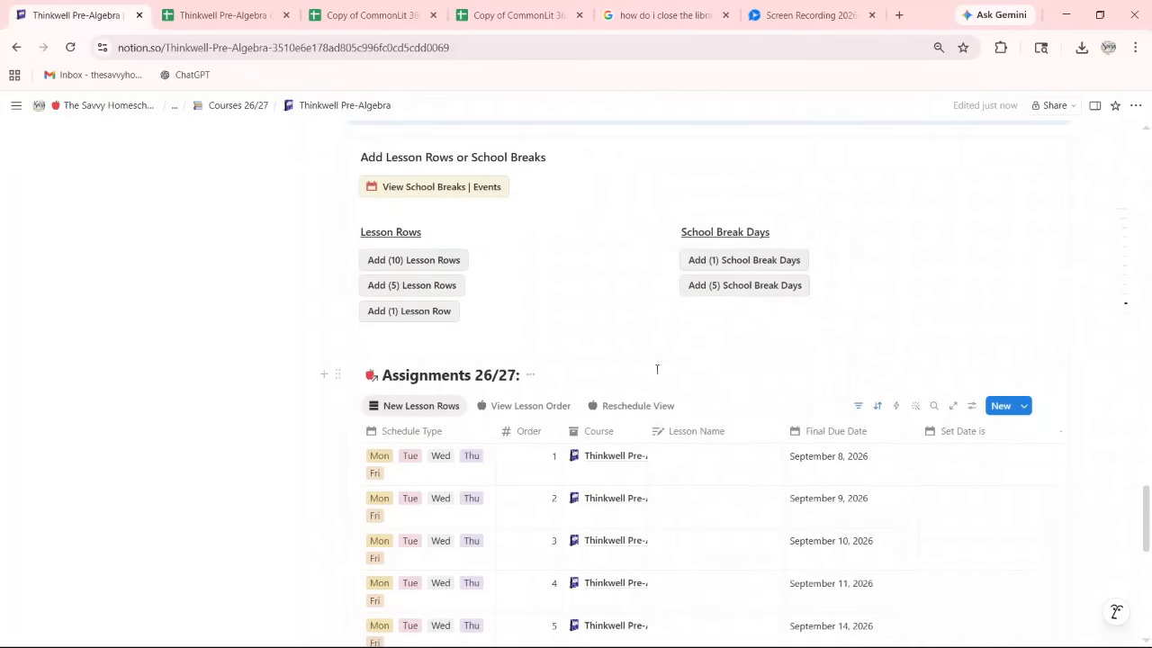
# Paste the ten copied lessons into the Lesson Name column, starting at the row with order 1.
pyautogui.click(693, 477)
pyautogui.press('Escape')
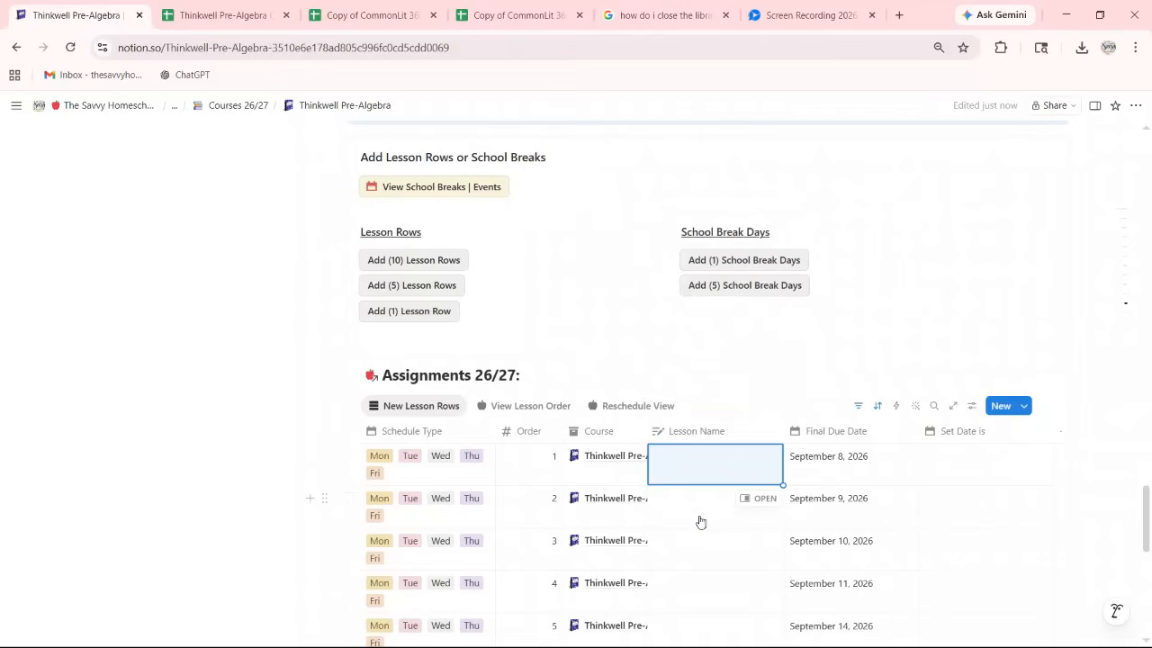
pyautogui.hotkey('ctrl', 'v')
pyautogui.scroll(-3, 711, 521)
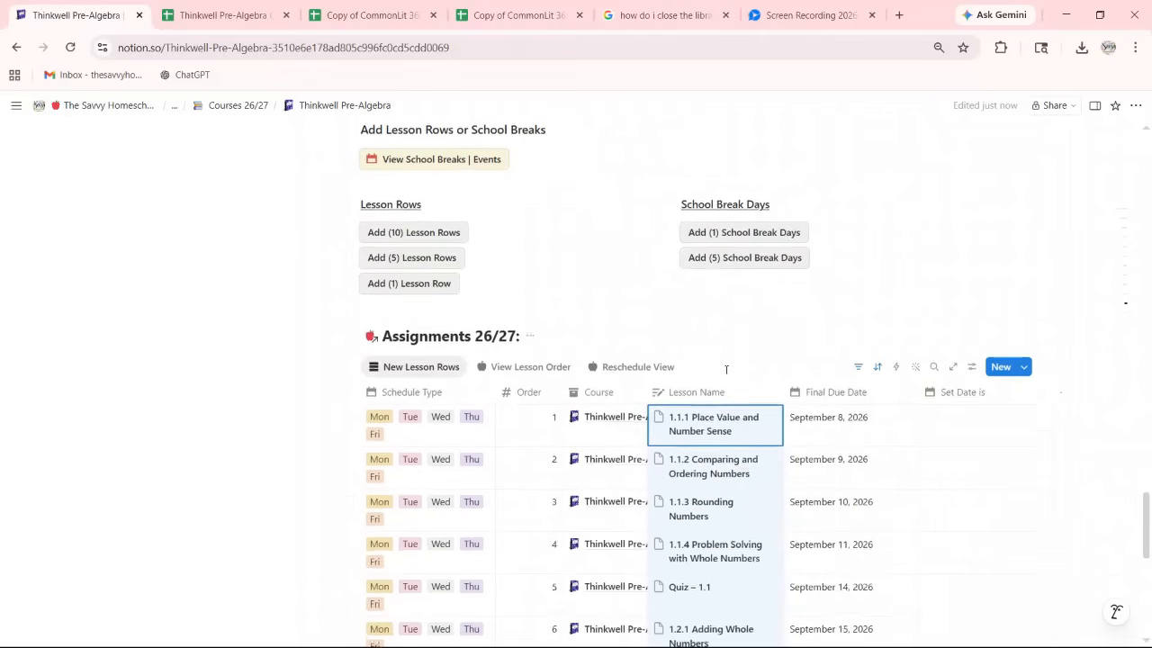
pyautogui.scroll(-1, 738, 570)
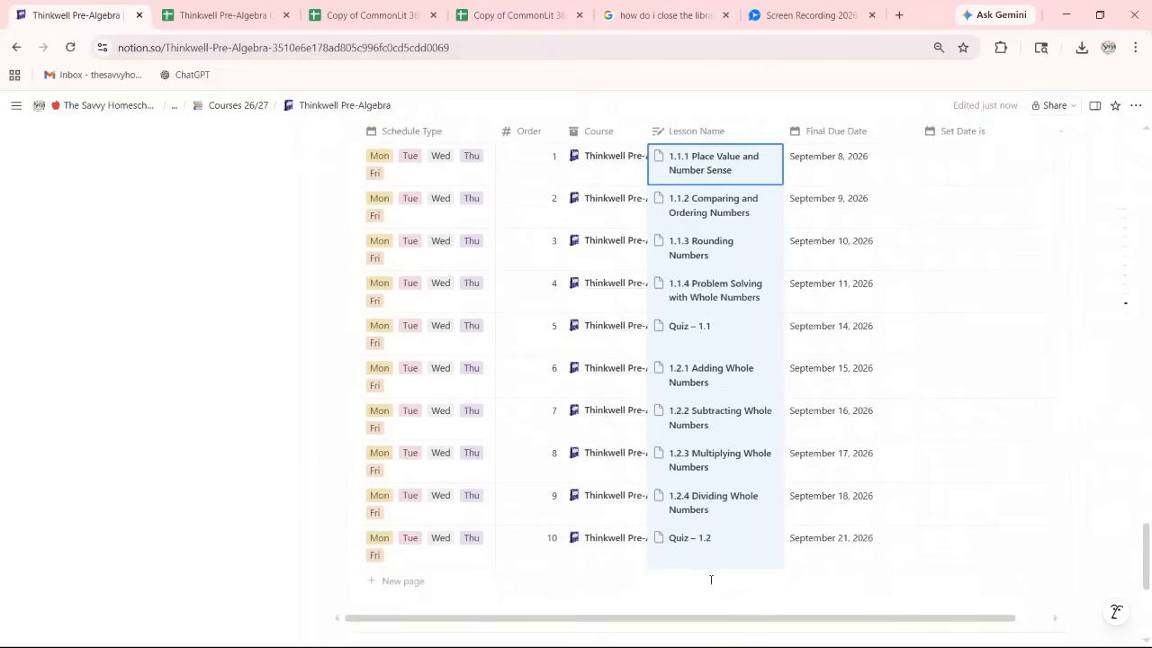
# Wrap the content of the Course column in the Assignments 26/27 table.
pyautogui.scroll(2, 711, 470)
pyautogui.click(601, 282)
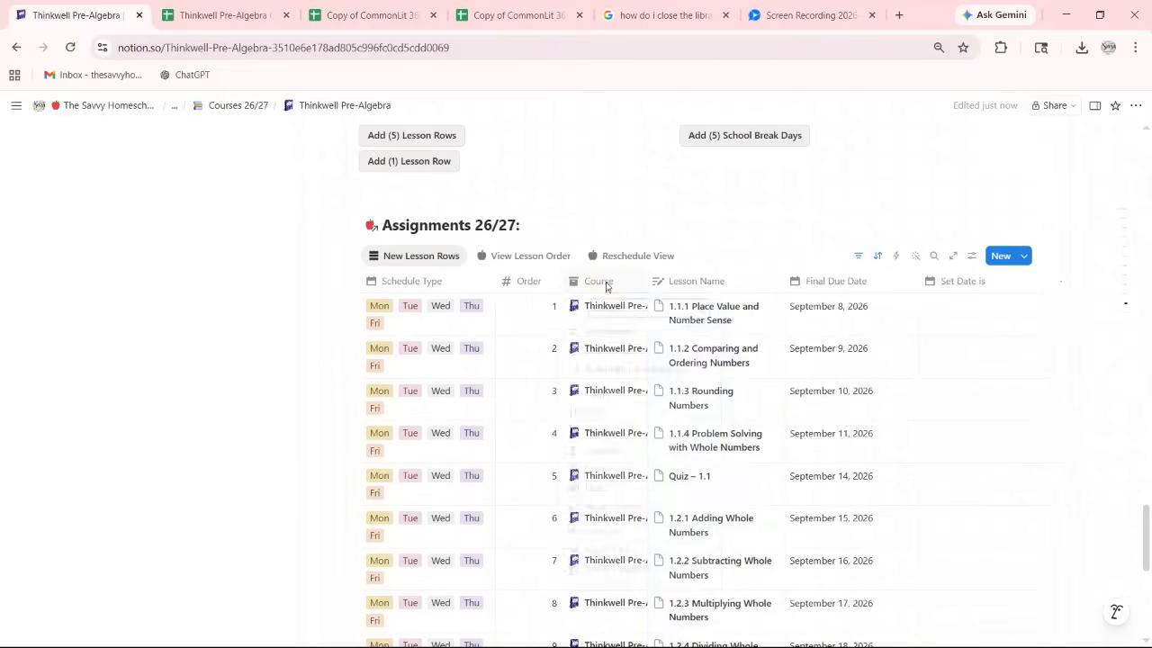
pyautogui.click(612, 514)
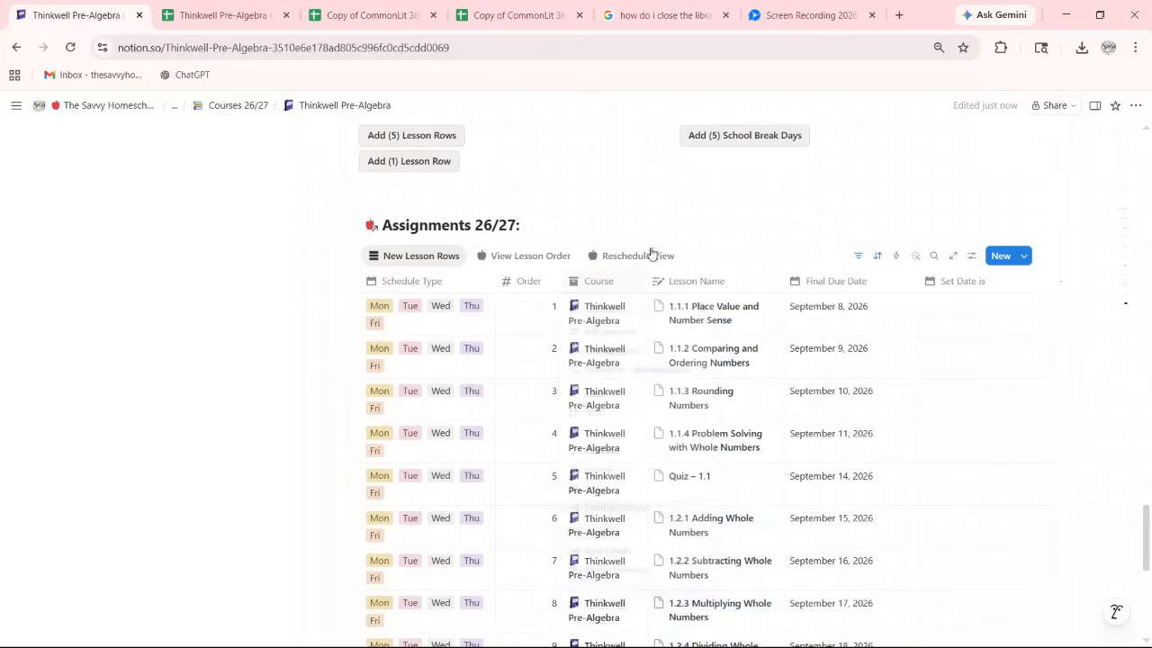
# Open Student #01's profile from the student profiles and review the English 8 and Thinkwell Pre-Algebra cards under Courses 26/27.
pyautogui.scroll(6, 630, 213)
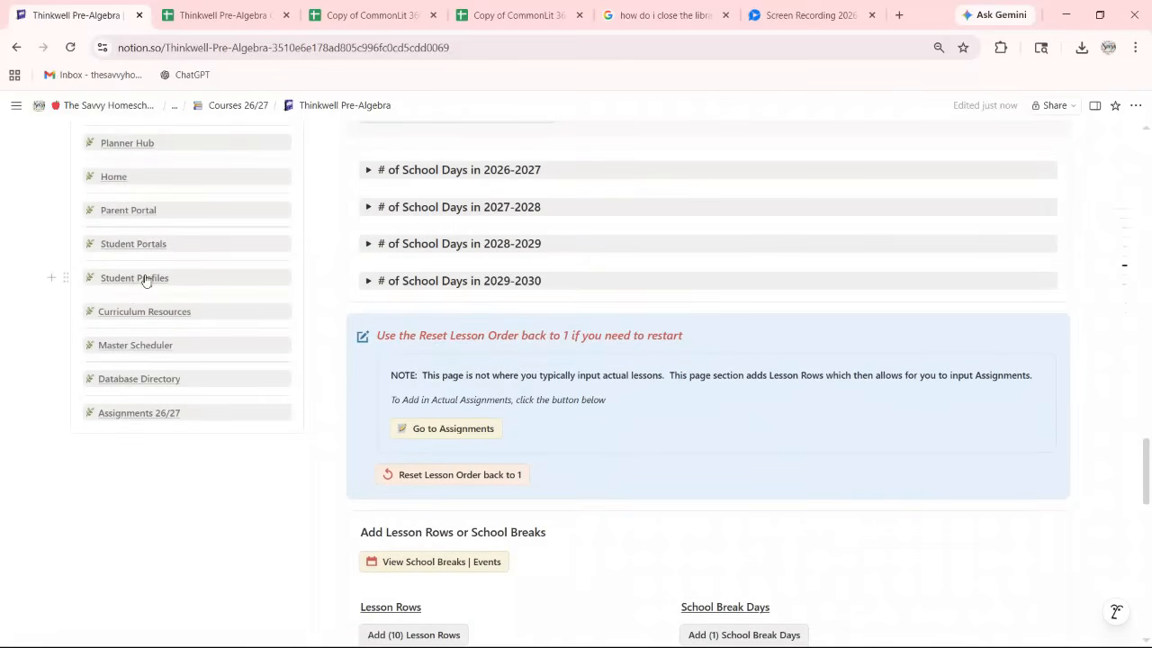
pyautogui.click(147, 282)
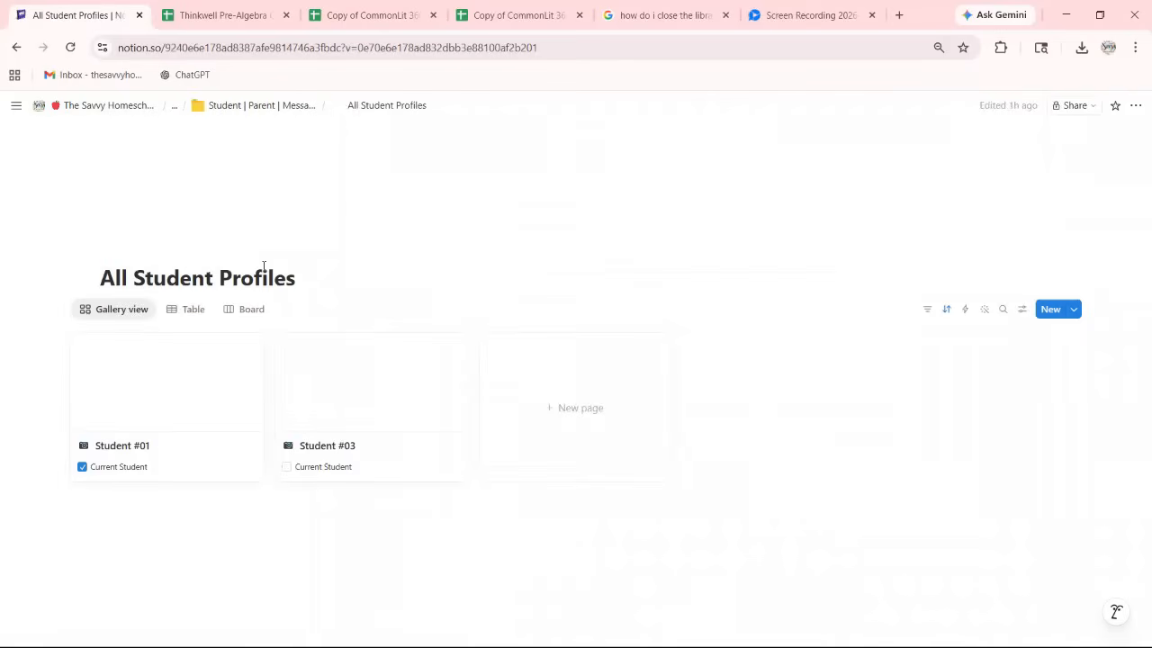
pyautogui.click(200, 361)
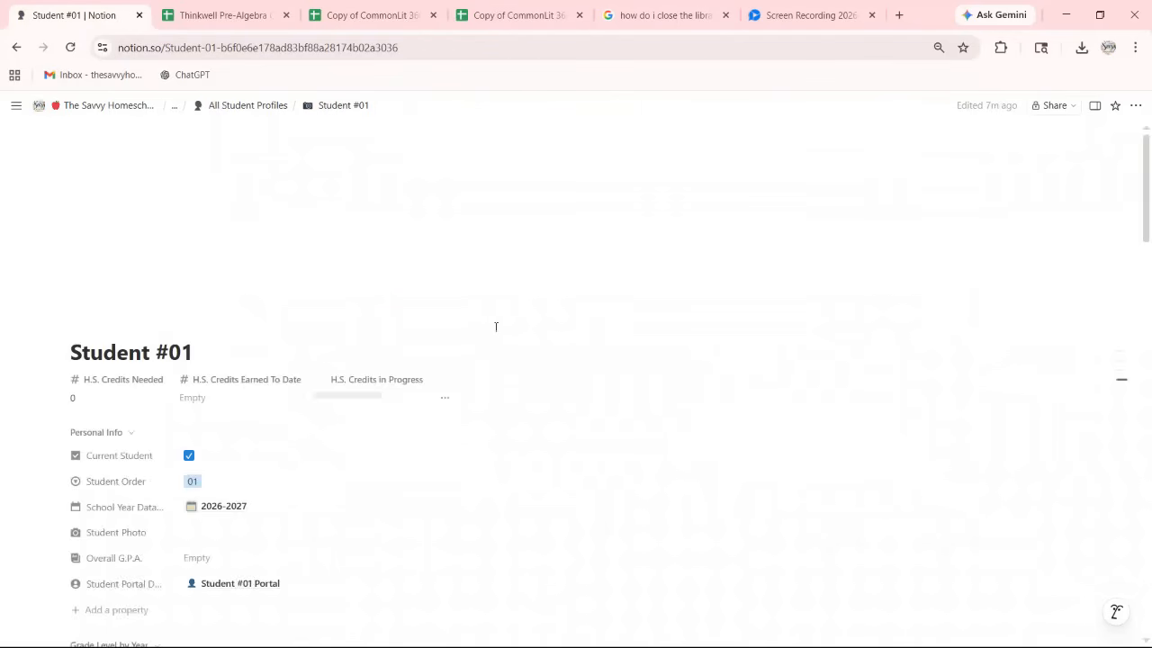
pyautogui.scroll(-3, 497, 331)
pyautogui.scroll(-7, 505, 341)
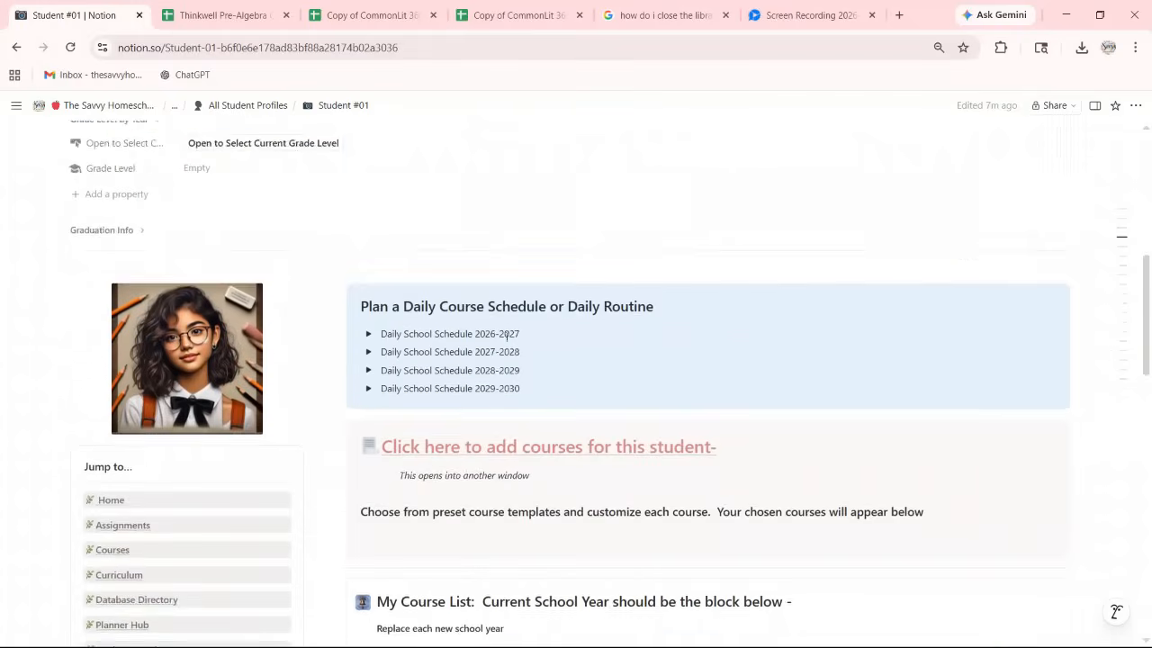
pyautogui.scroll(-3, 471, 430)
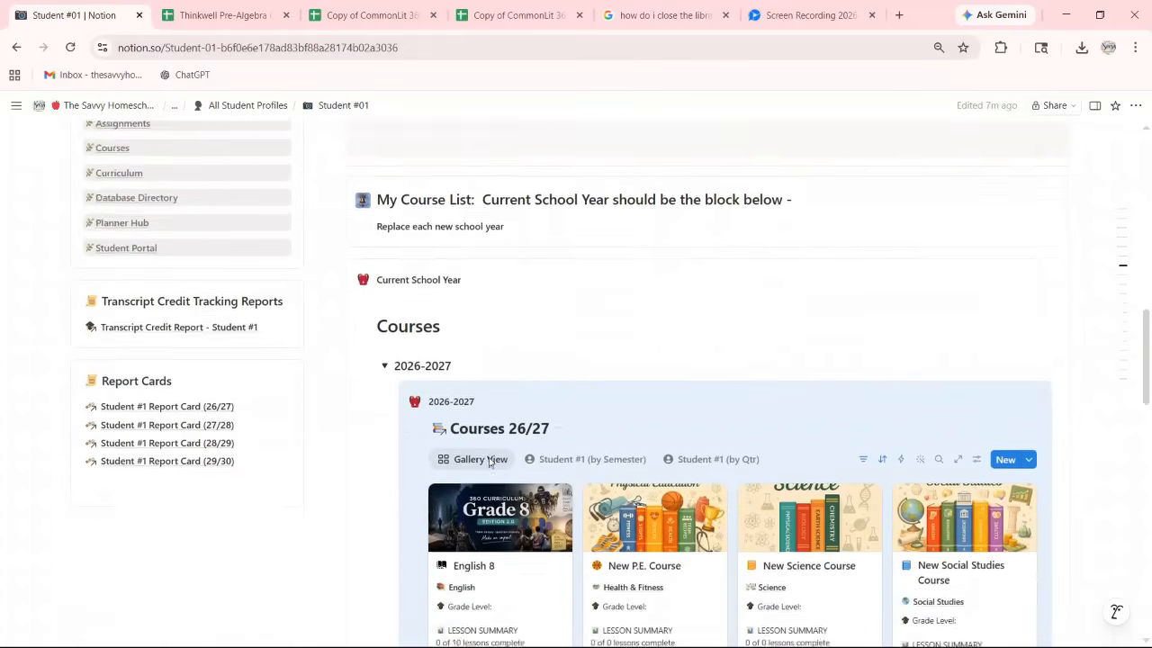
pyautogui.scroll(-4, 548, 414)
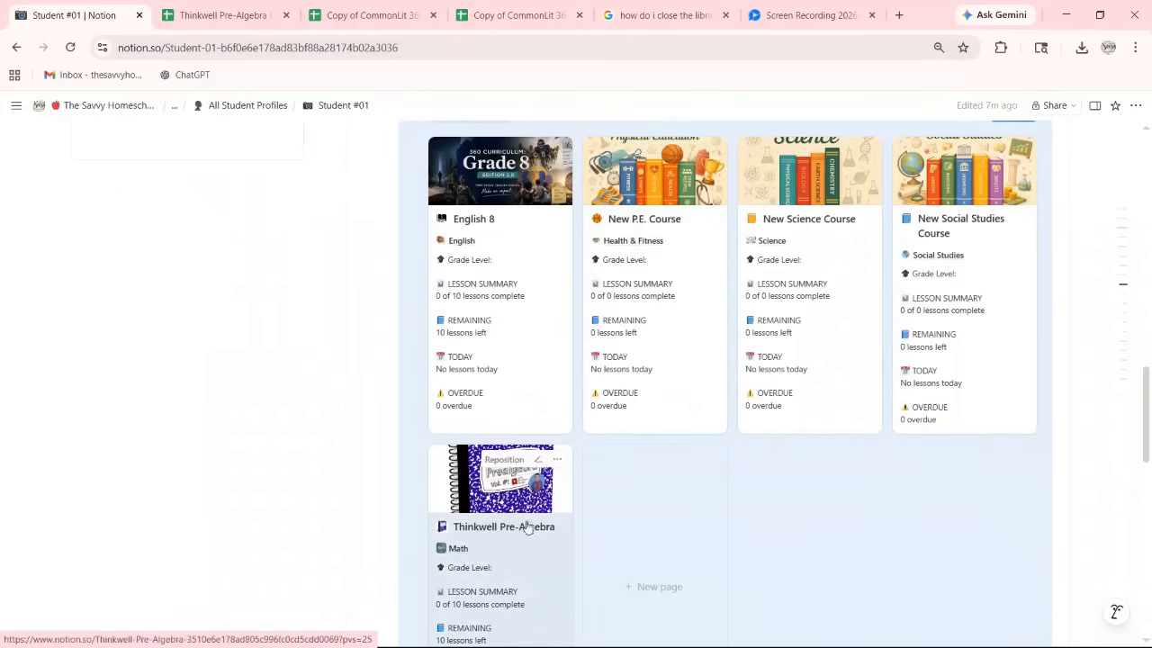
pyautogui.scroll(8, 504, 396)
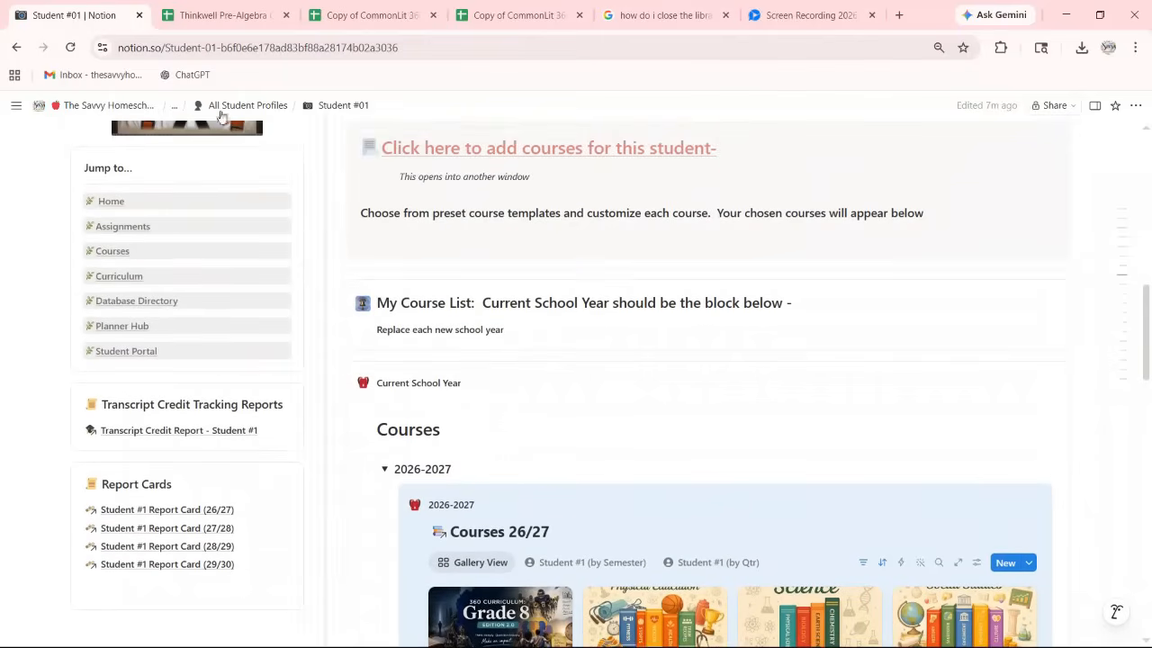
# Go to the Planner Hub and open All Assignments 26/27 from the assignments page to show its weekly calendar.
pyautogui.moveTo(191, 117)
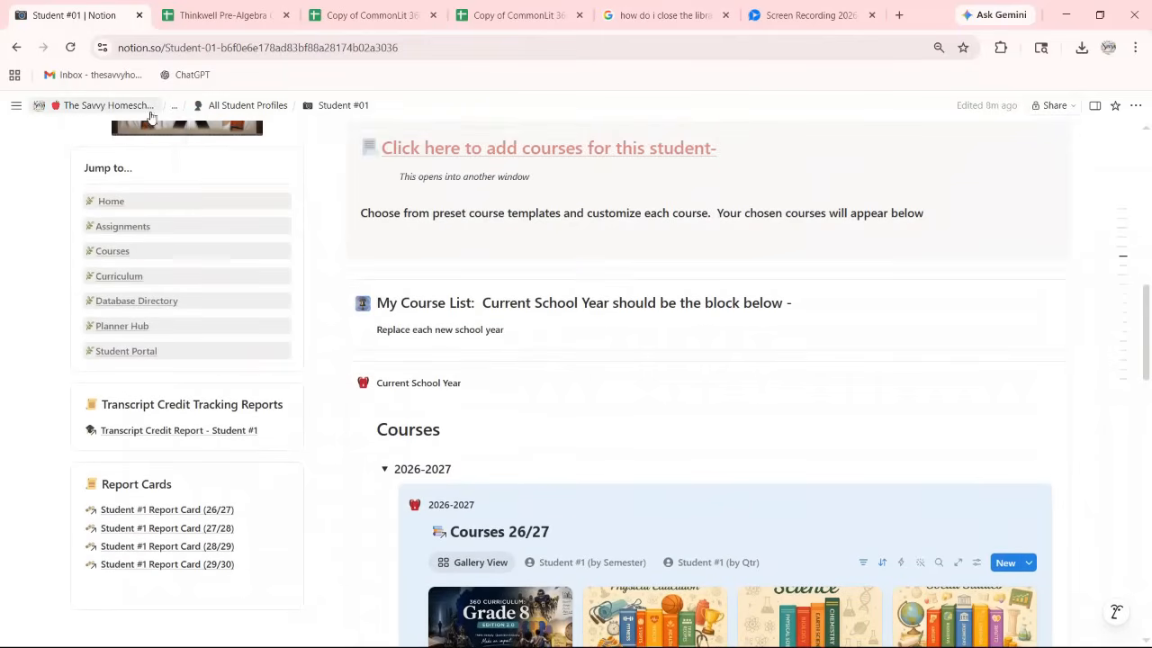
pyautogui.moveTo(126, 106)
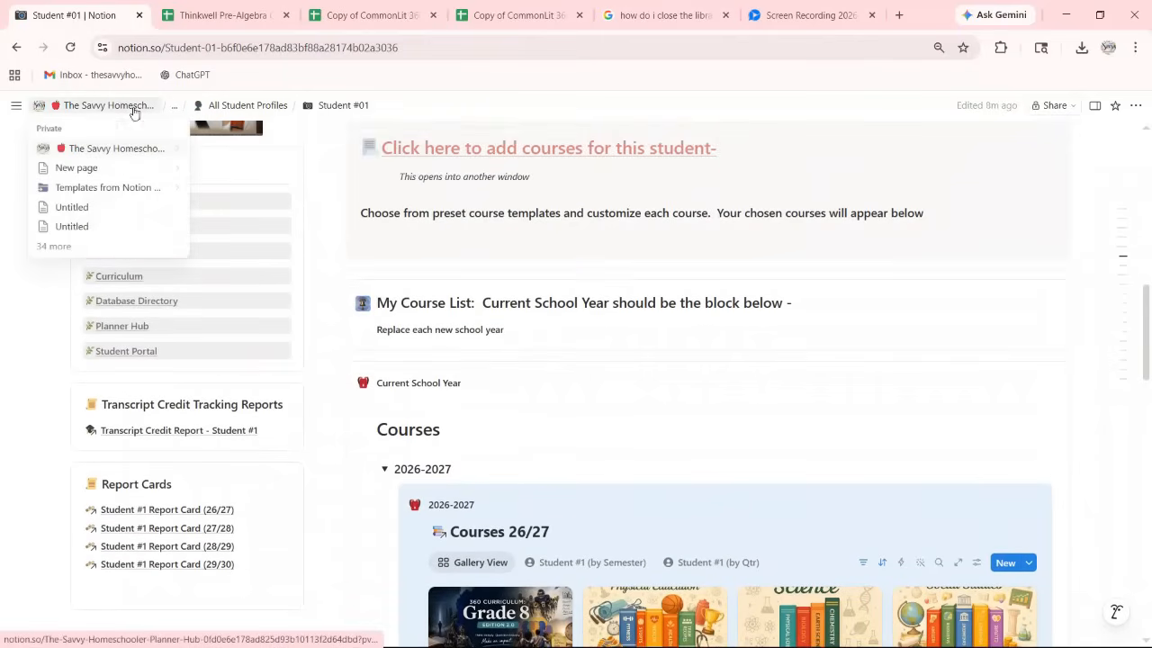
pyautogui.click(111, 149)
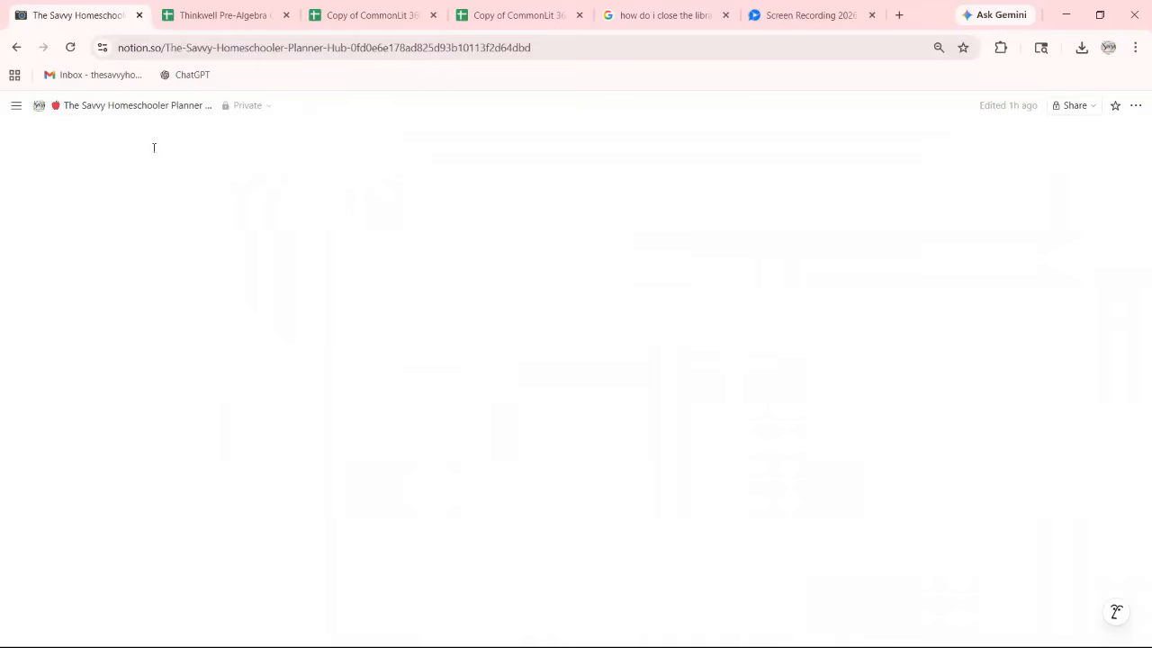
pyautogui.scroll(-5, 303, 318)
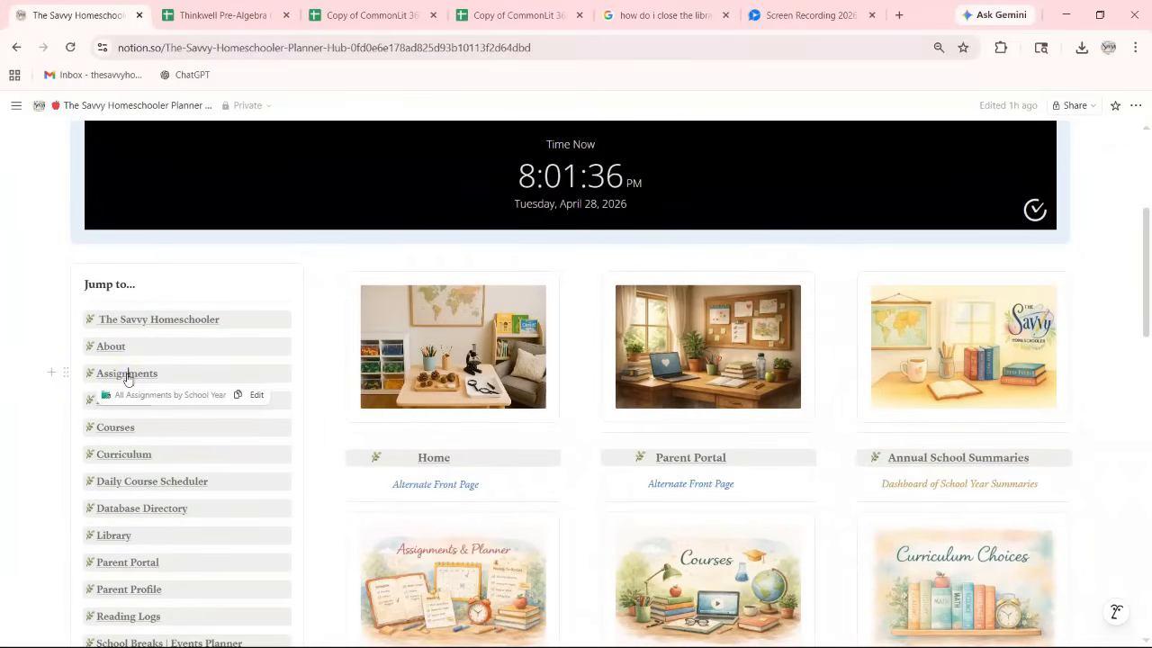
pyautogui.click(128, 376)
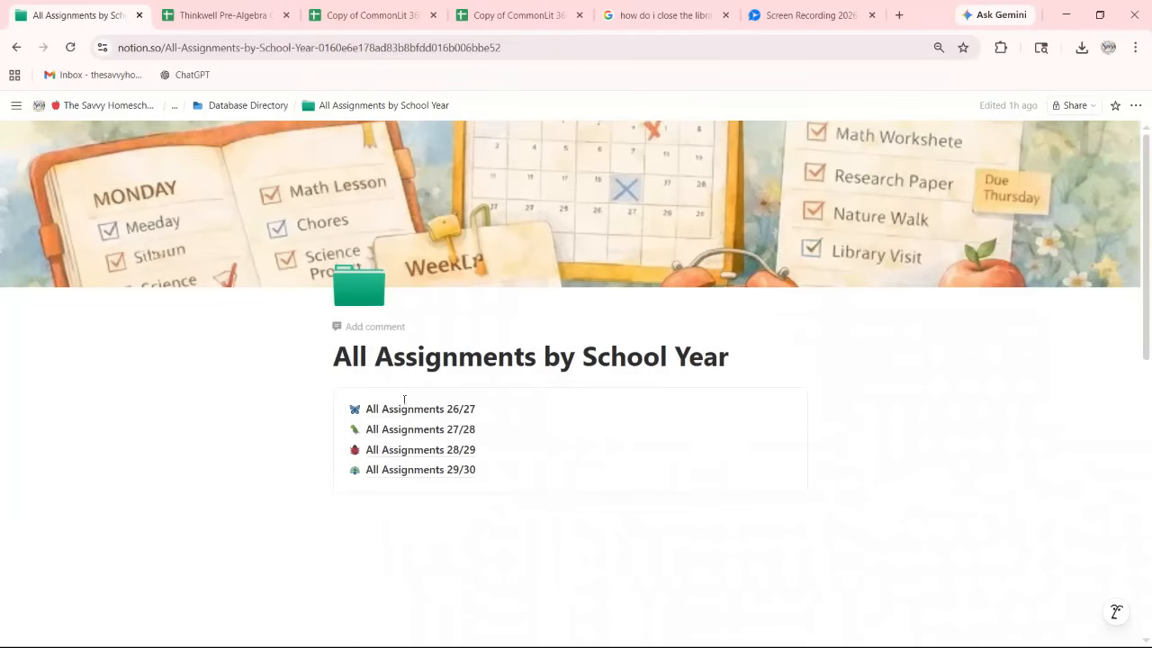
pyautogui.click(404, 410)
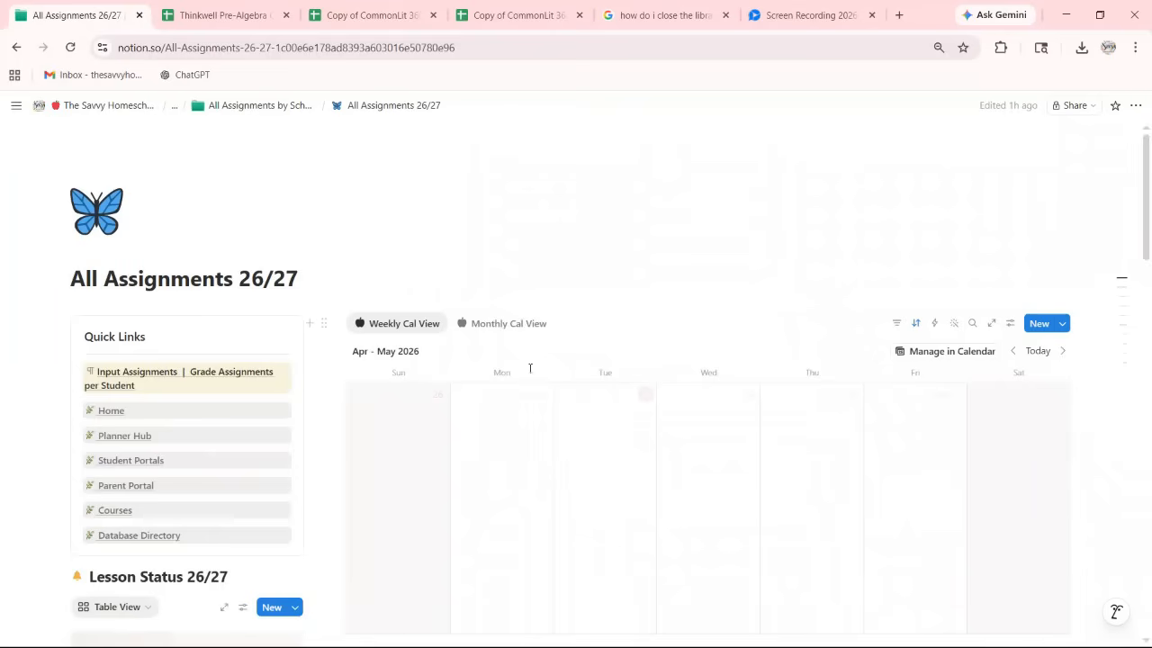
pyautogui.scroll(-1, 531, 260)
pyautogui.scroll(-1, 534, 266)
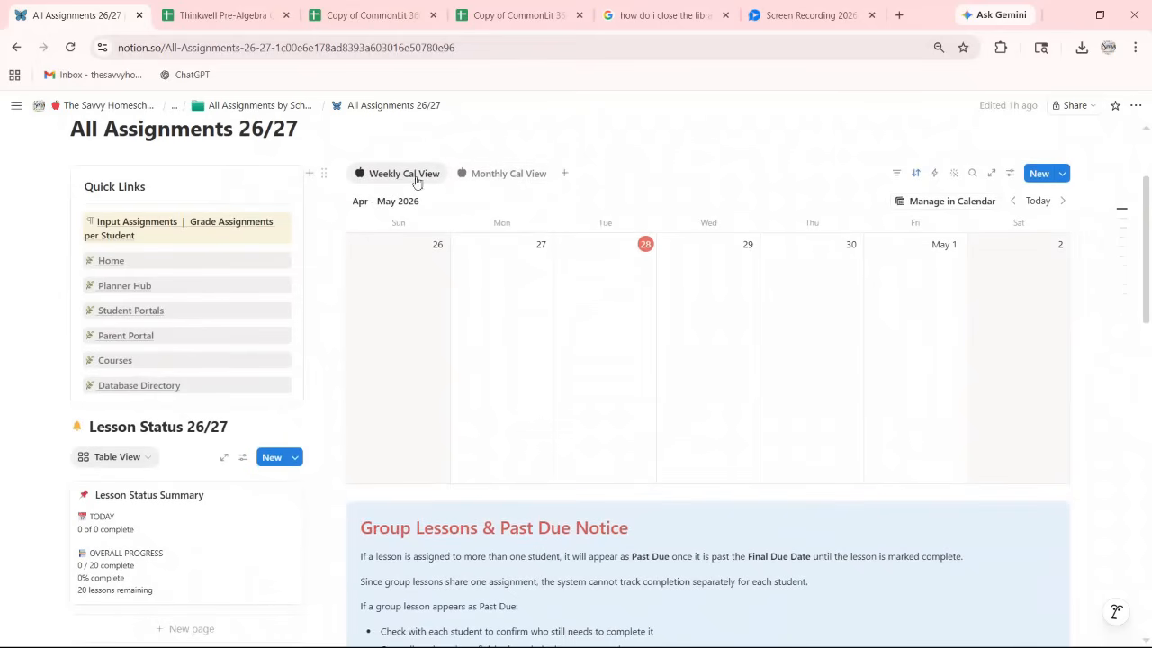
# Advance the weekly calendar to September 6–12, 2026, to check the scheduled Pre-Algebra and English 8 lessons.
pyautogui.click(1063, 201)
pyautogui.click(1062, 201)
pyautogui.click(1063, 201)
pyautogui.click(1062, 201)
pyautogui.click(1062, 201)
pyautogui.click(1063, 202)
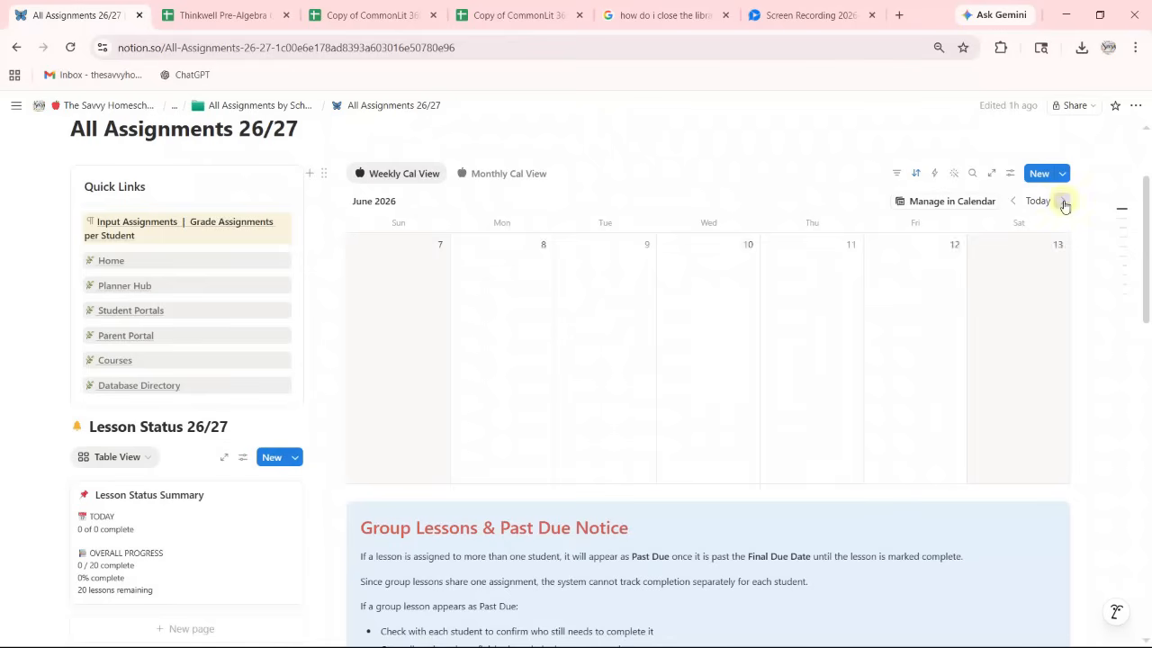
pyautogui.click(1063, 202)
pyautogui.click(1062, 202)
pyautogui.click(1062, 201)
pyautogui.click(1062, 201)
pyautogui.click(1062, 202)
pyautogui.click(1063, 202)
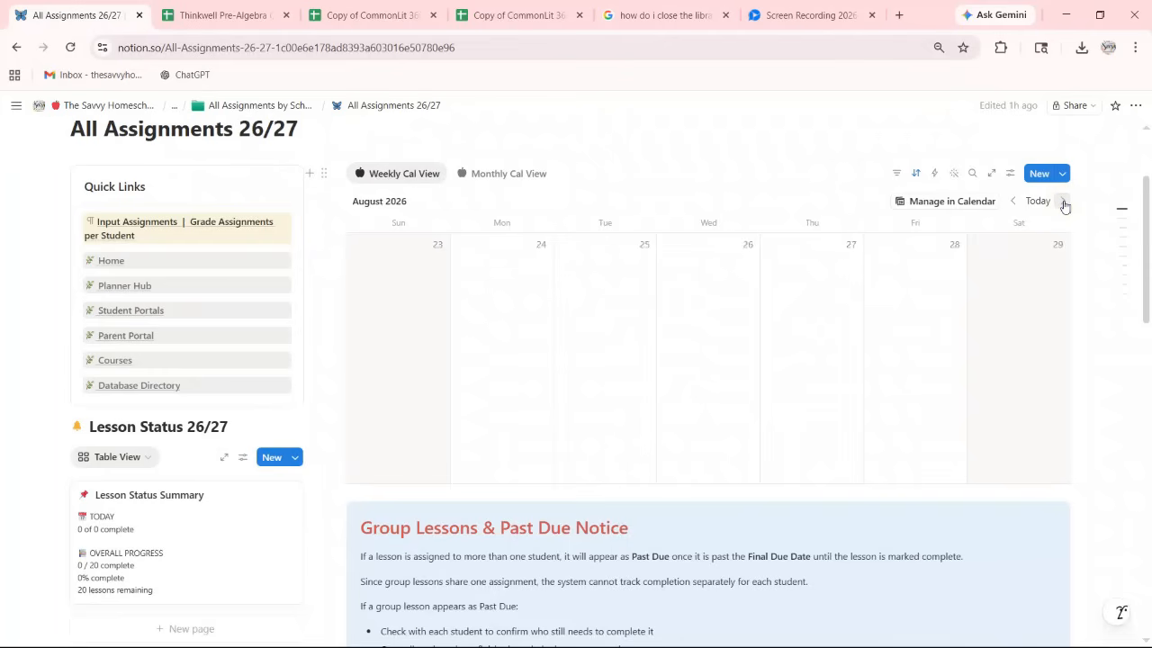
pyautogui.click(1063, 202)
pyautogui.click(1063, 201)
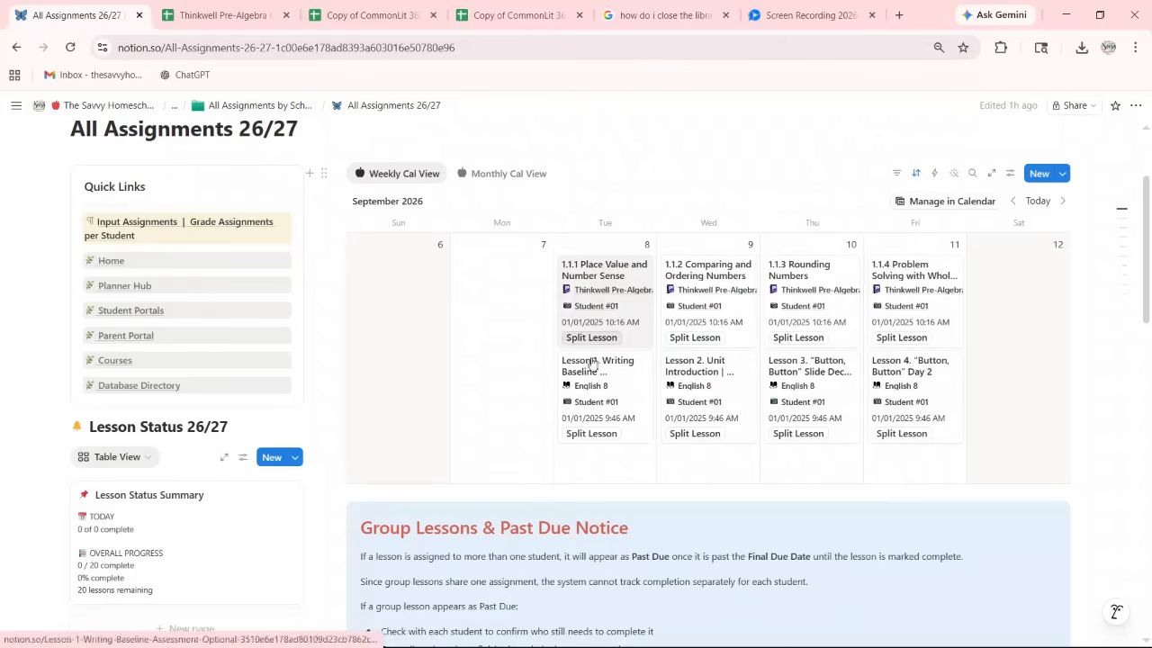
# Find the Student #01 Assignments section under Input Assignments | Grade Assignments per Student and look over its English 8 lesson rows.
pyautogui.scroll(-1, 573, 417)
pyautogui.scroll(-7, 572, 417)
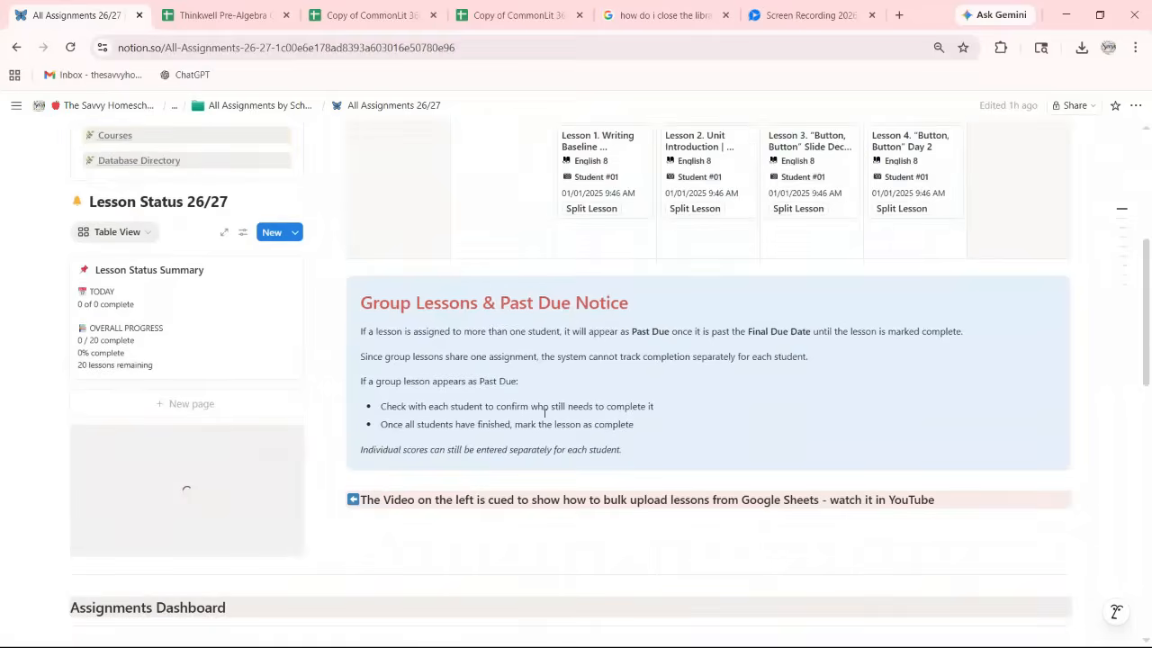
pyautogui.scroll(-2, 491, 332)
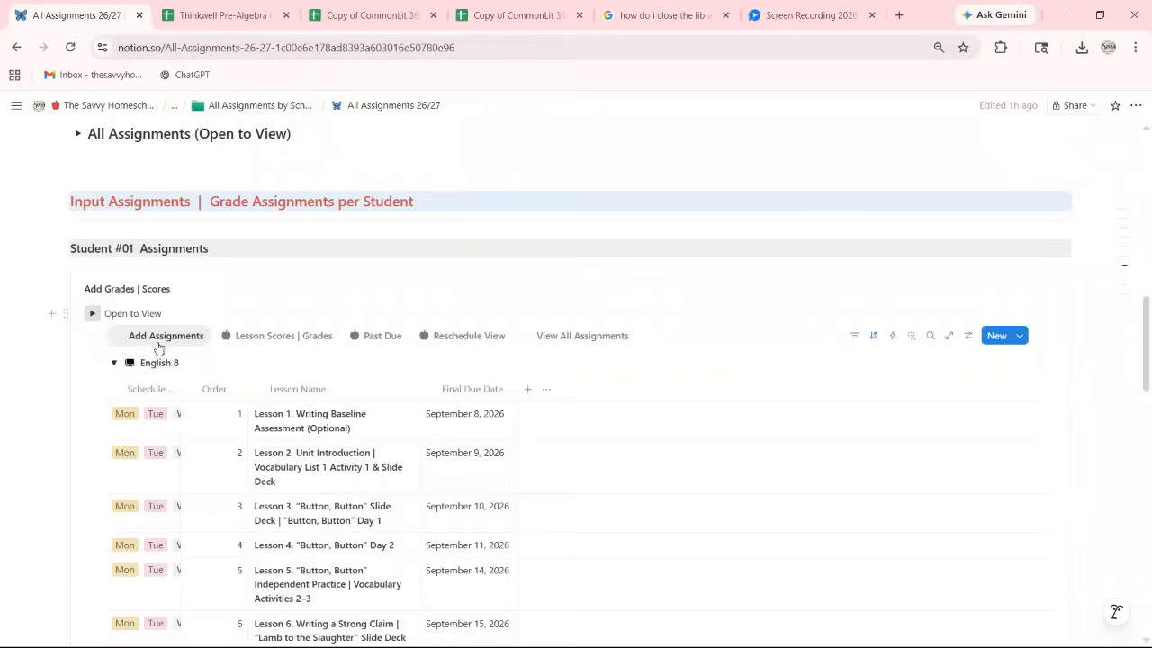
# Show the Lesson Scores | Grades view for Student #01, collapse the No Course group, and enter a Score S1 of 100 for English 8 Lesson 1.
pyautogui.click(281, 344)
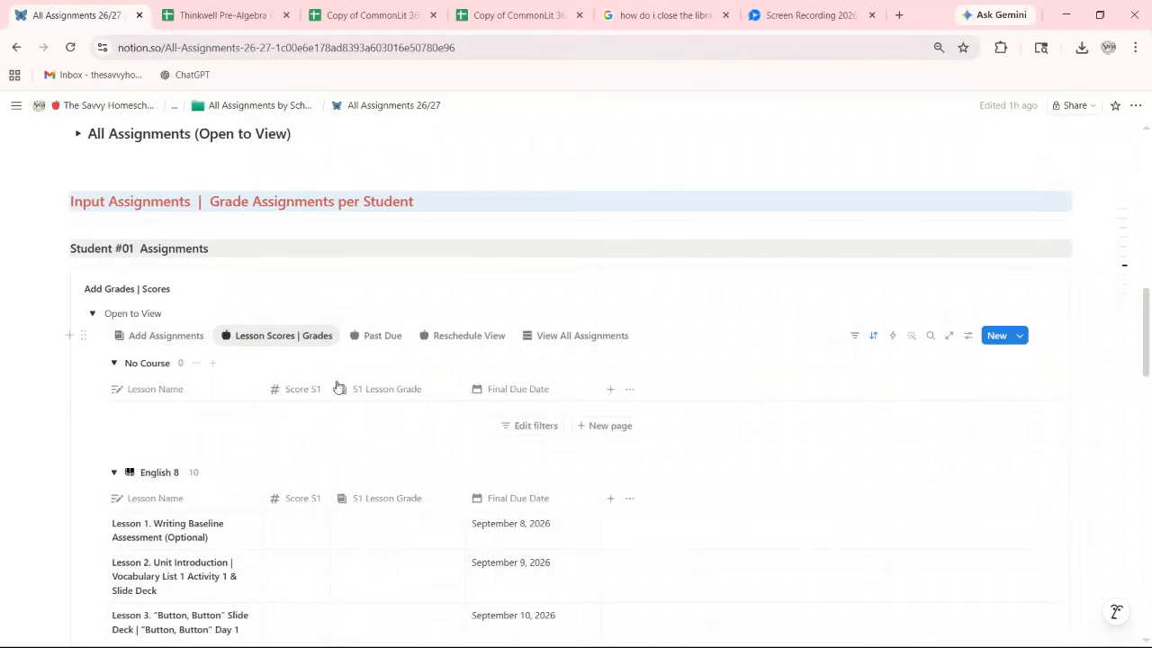
pyautogui.scroll(-1, 275, 406)
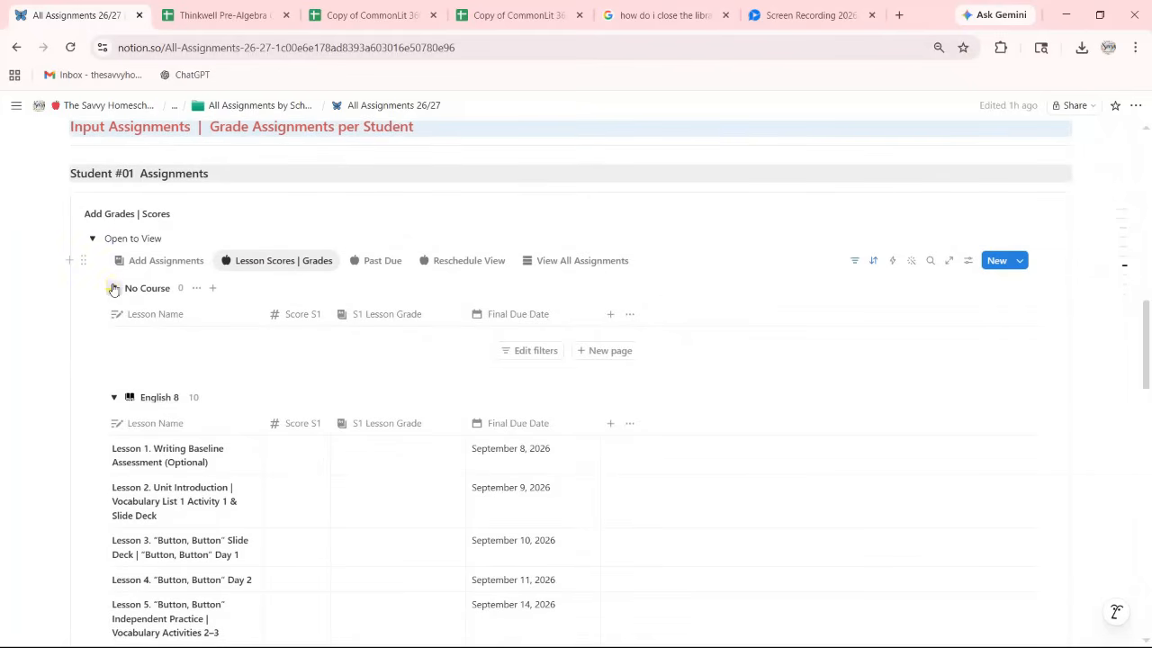
pyautogui.click(114, 288)
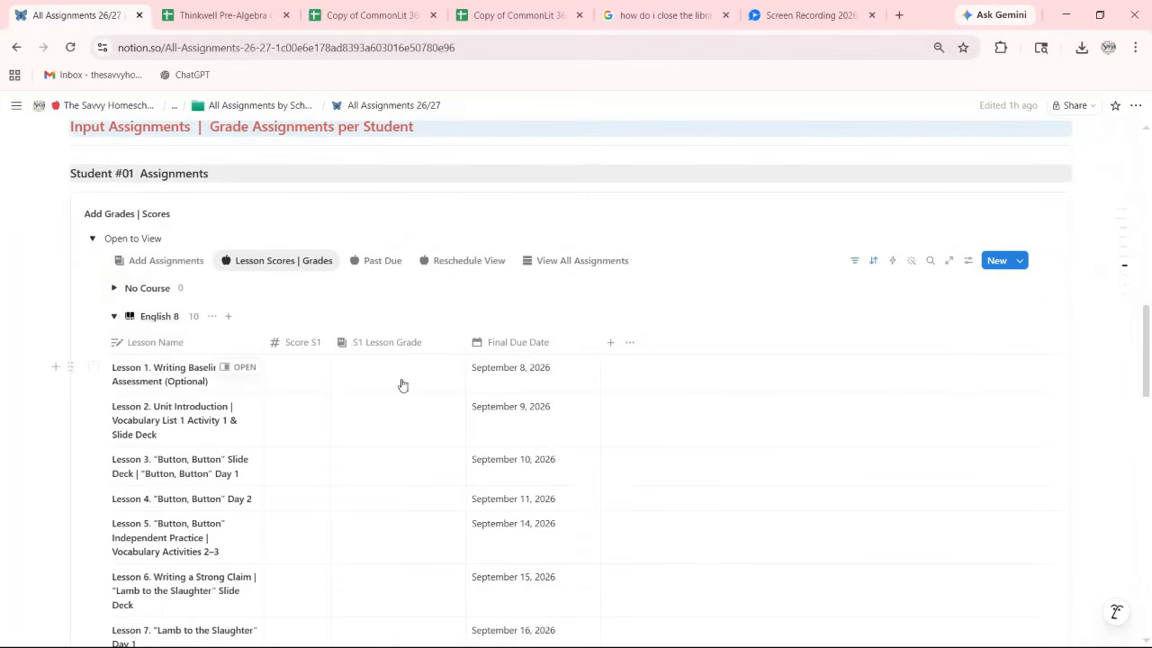
pyautogui.click(284, 367)
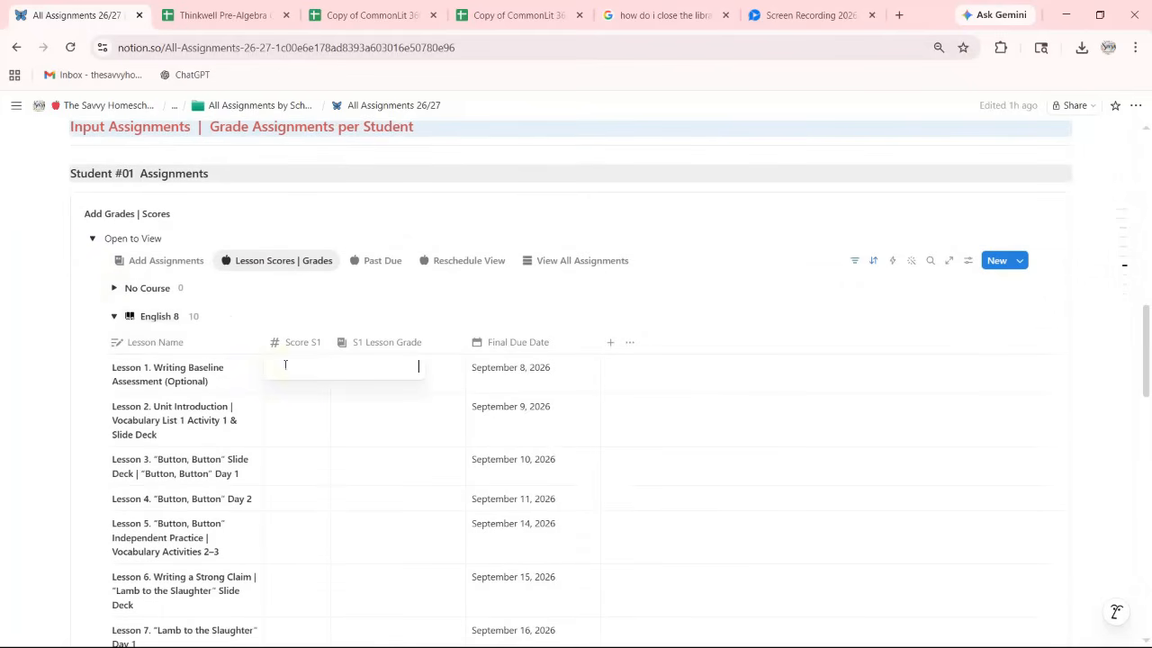
pyautogui.write('100')
pyautogui.press('Return')
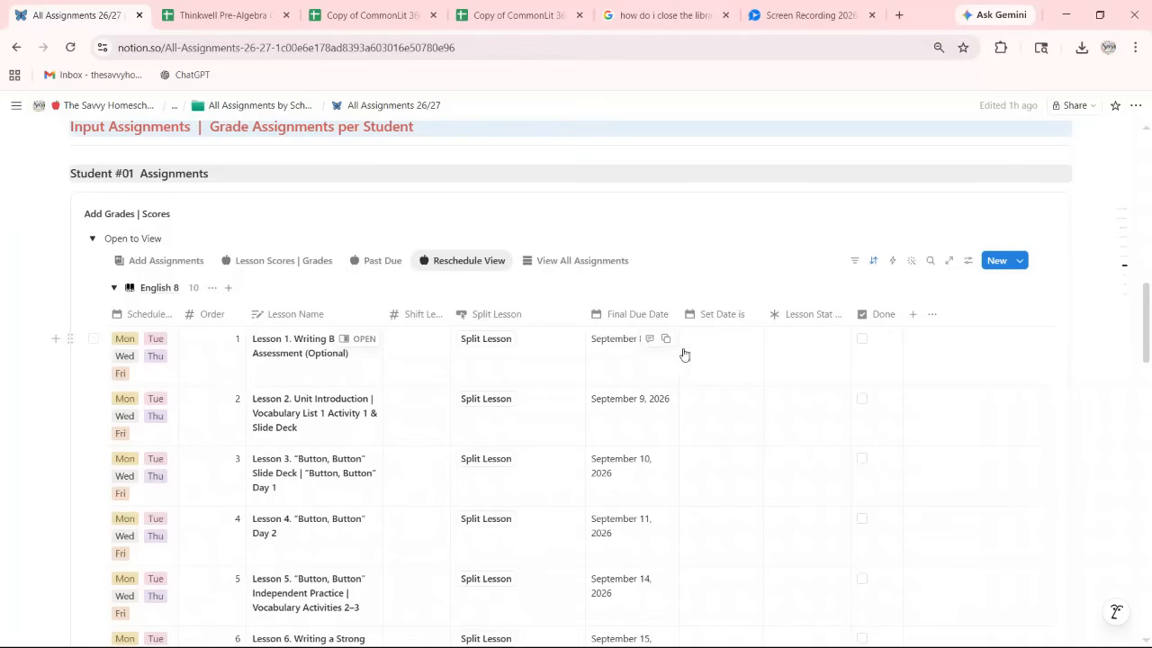
# In the Reschedule View, assign English 8 Lesson 1 a Set Date of 04/28/2026.
pyautogui.click(707, 348)
pyautogui.click(740, 472)
pyautogui.press('Escape')
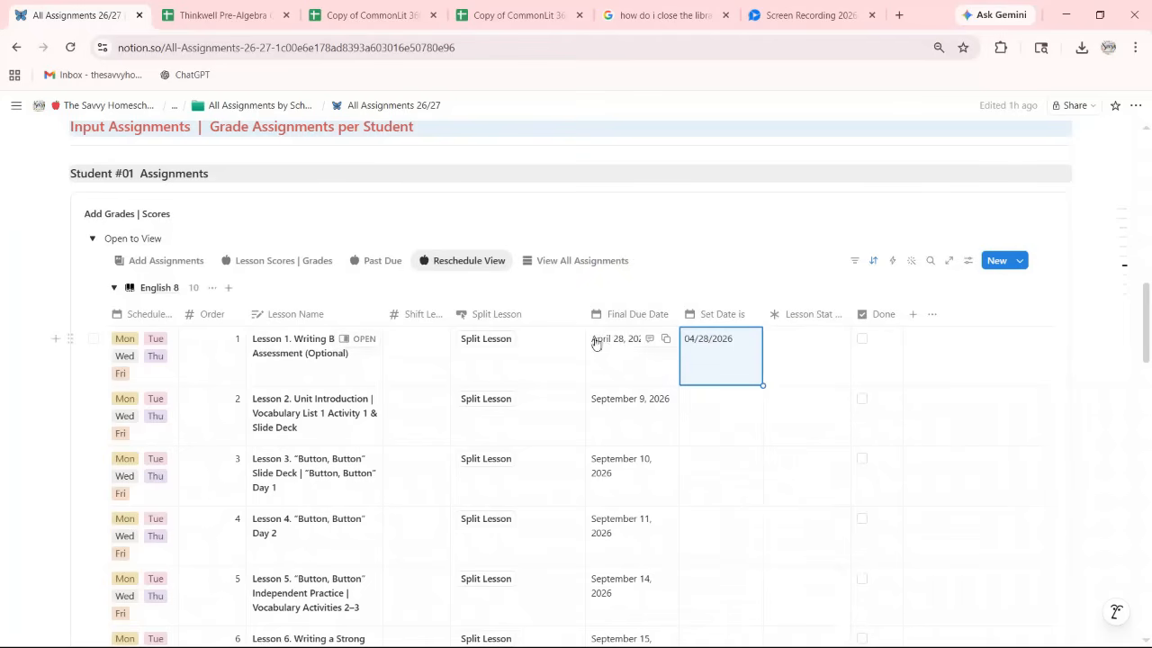
# Collapse English 8, assign Thinkwell Pre-Algebra lesson 1.1.1 a Set Date of 04/28/2026, and collapse the Pre-Algebra group.
pyautogui.click(113, 287)
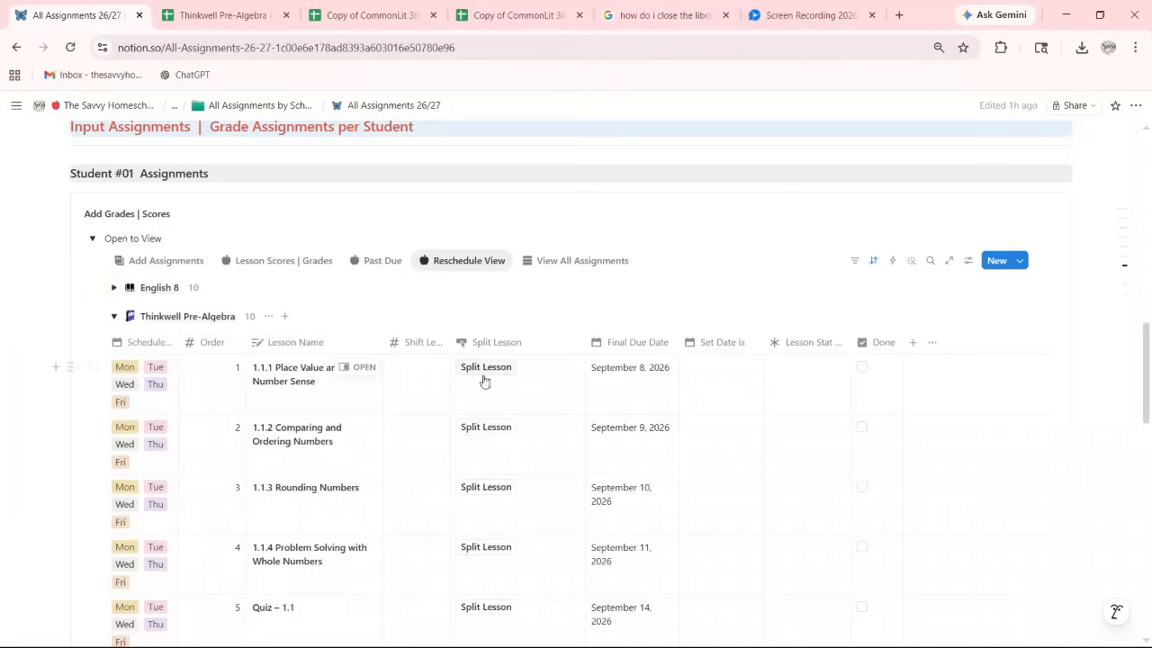
pyautogui.click(711, 378)
pyautogui.click(739, 470)
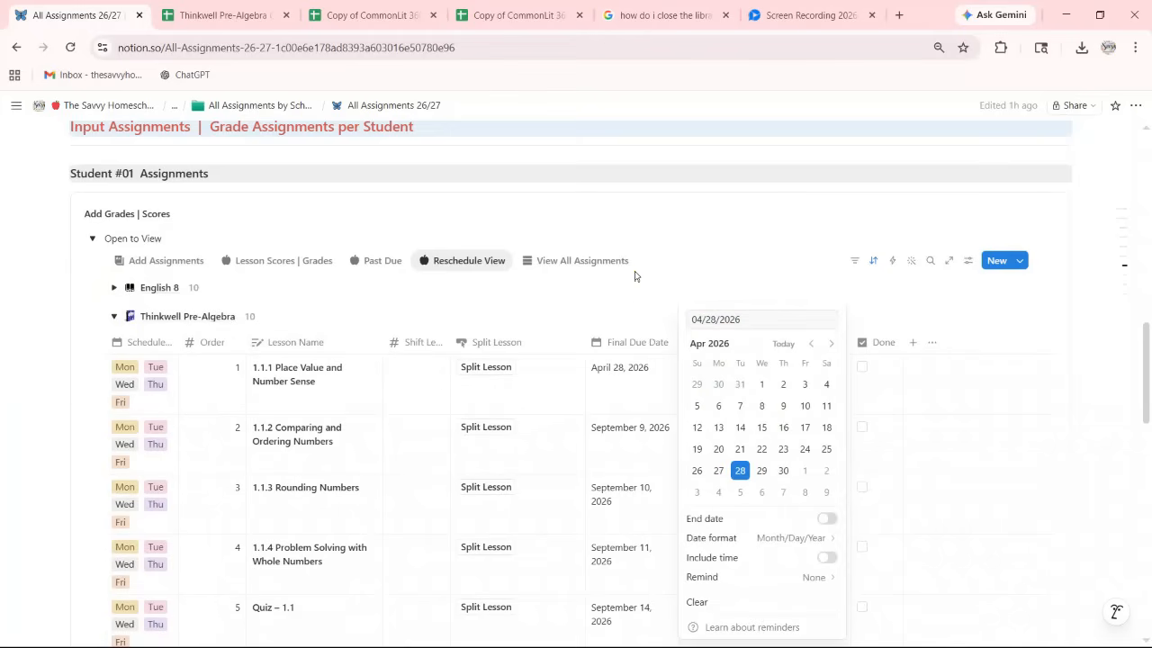
pyautogui.press('Escape')
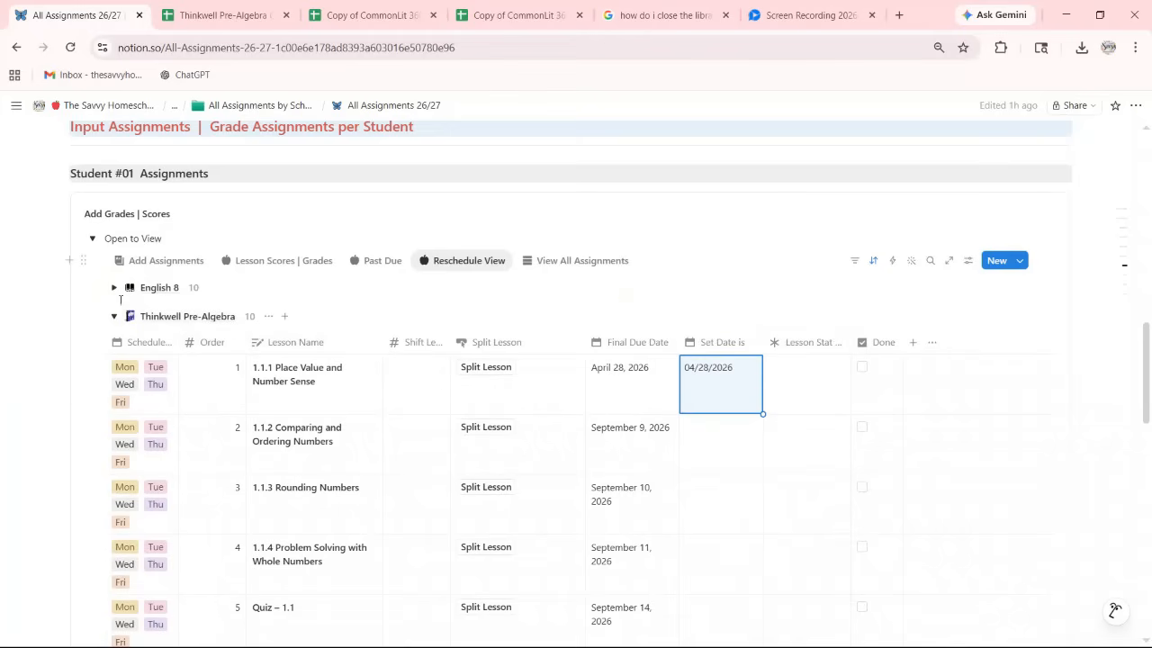
pyautogui.click(114, 316)
# Go to Student Portals from the Quick Links and open the Student #01 Portal as a full page.
pyautogui.scroll(10, 199, 261)
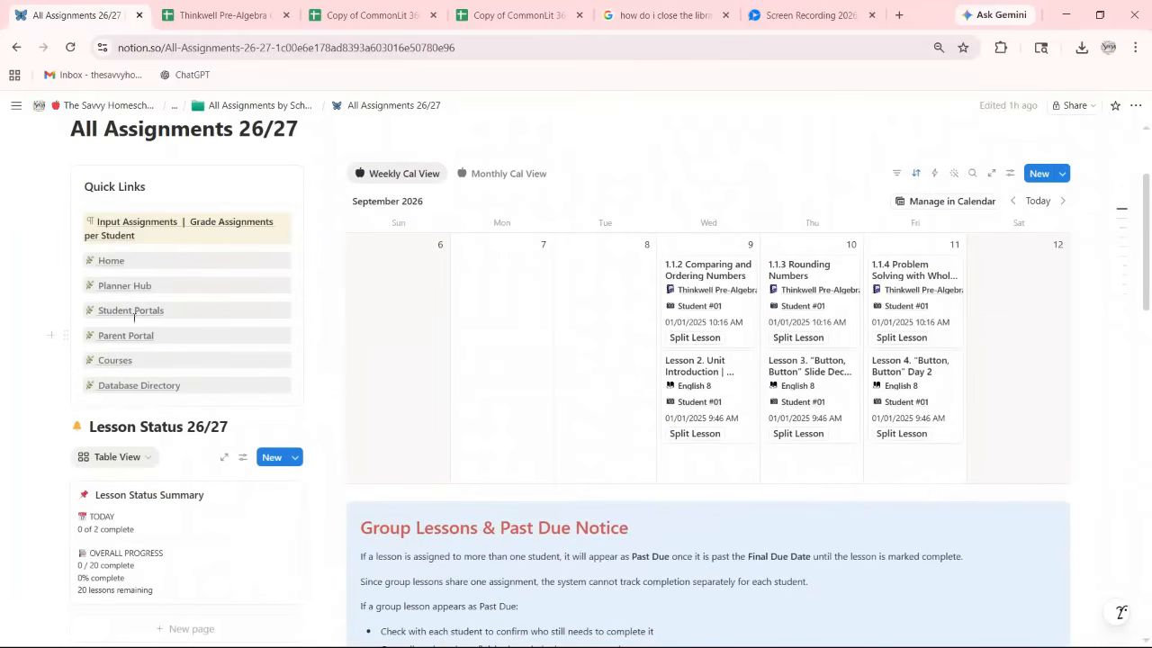
pyautogui.click(122, 310)
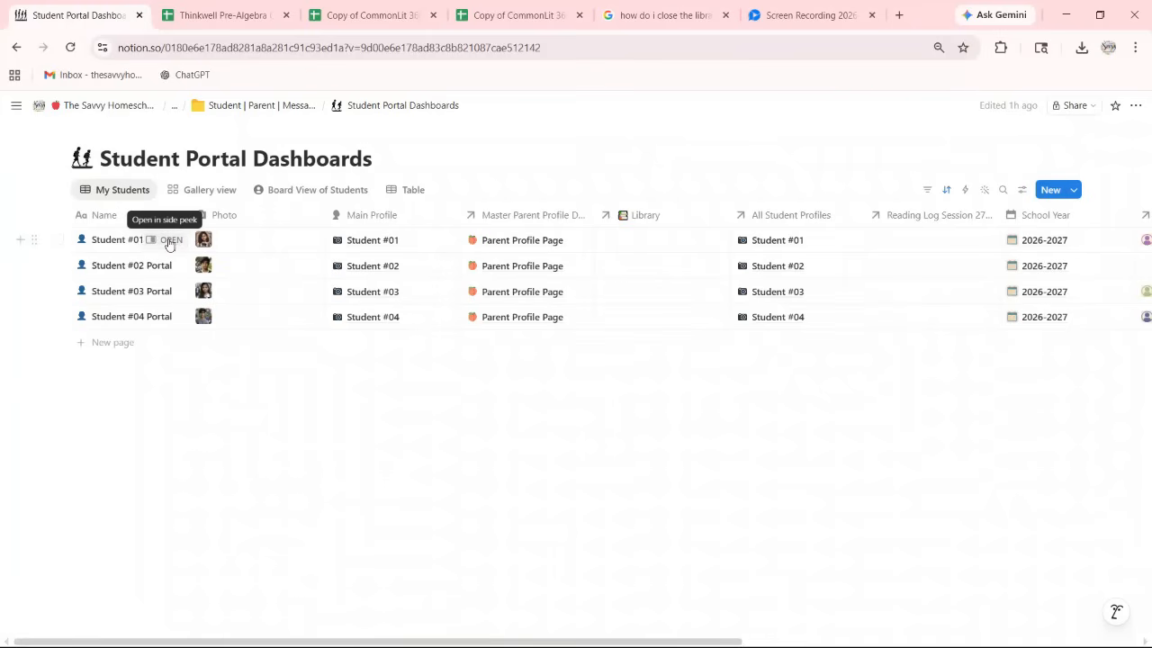
pyautogui.click(170, 240)
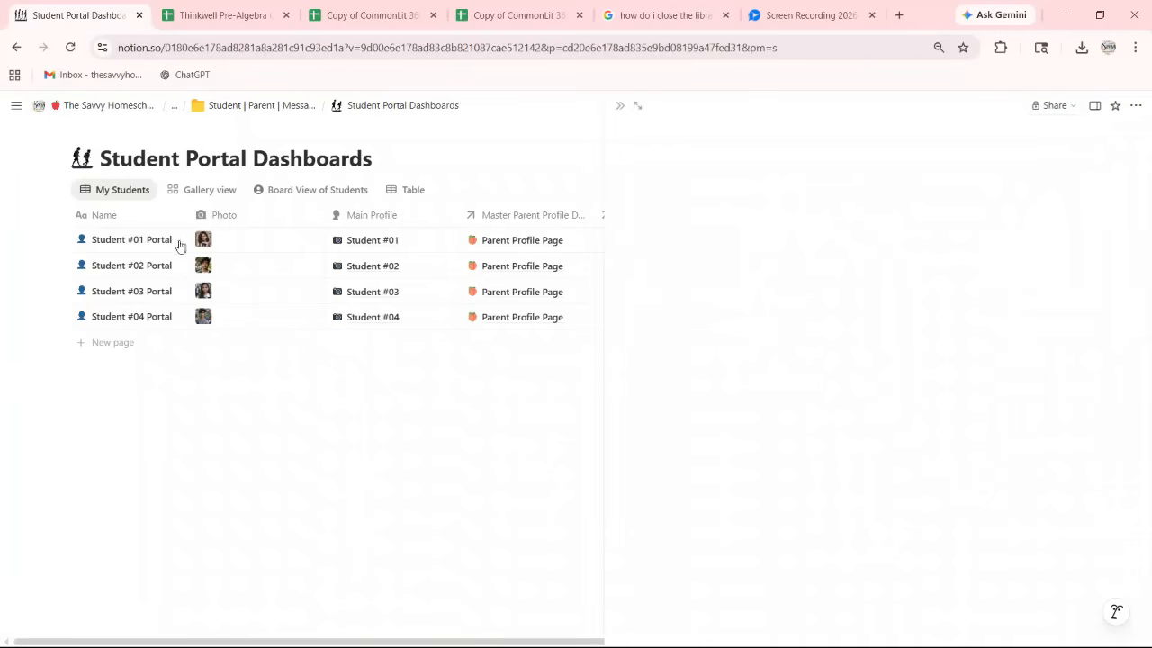
pyautogui.click(638, 107)
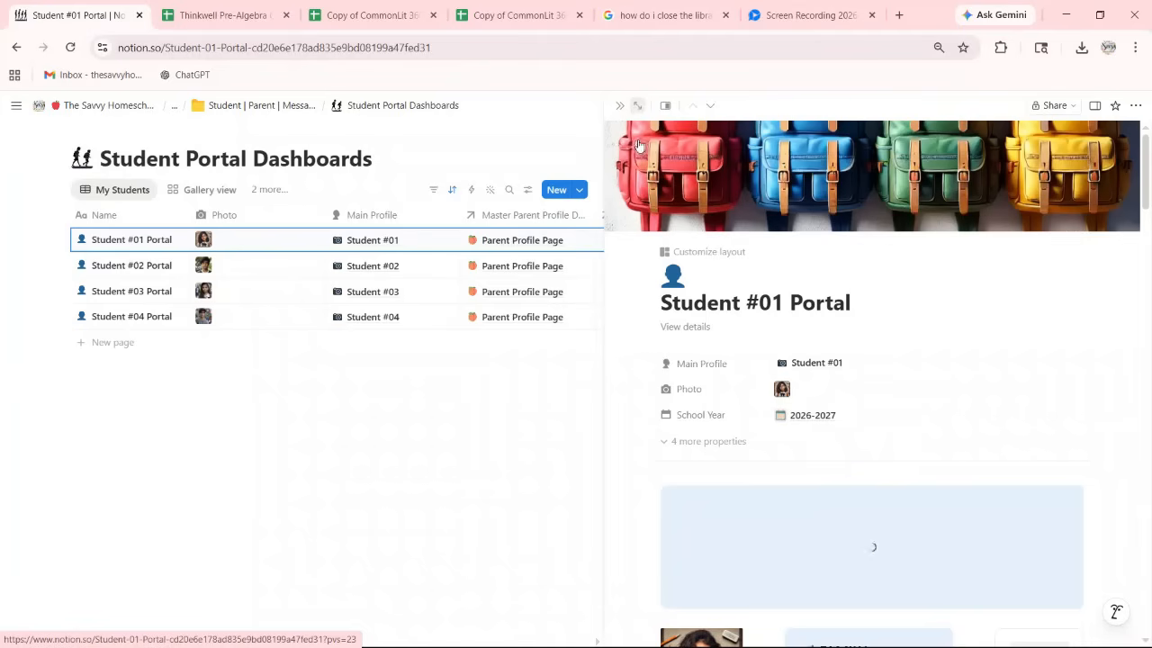
# Look over the portal's messages, events and attendance sections and find the lessons listed under Today's Assignments.
pyautogui.scroll(-5, 553, 248)
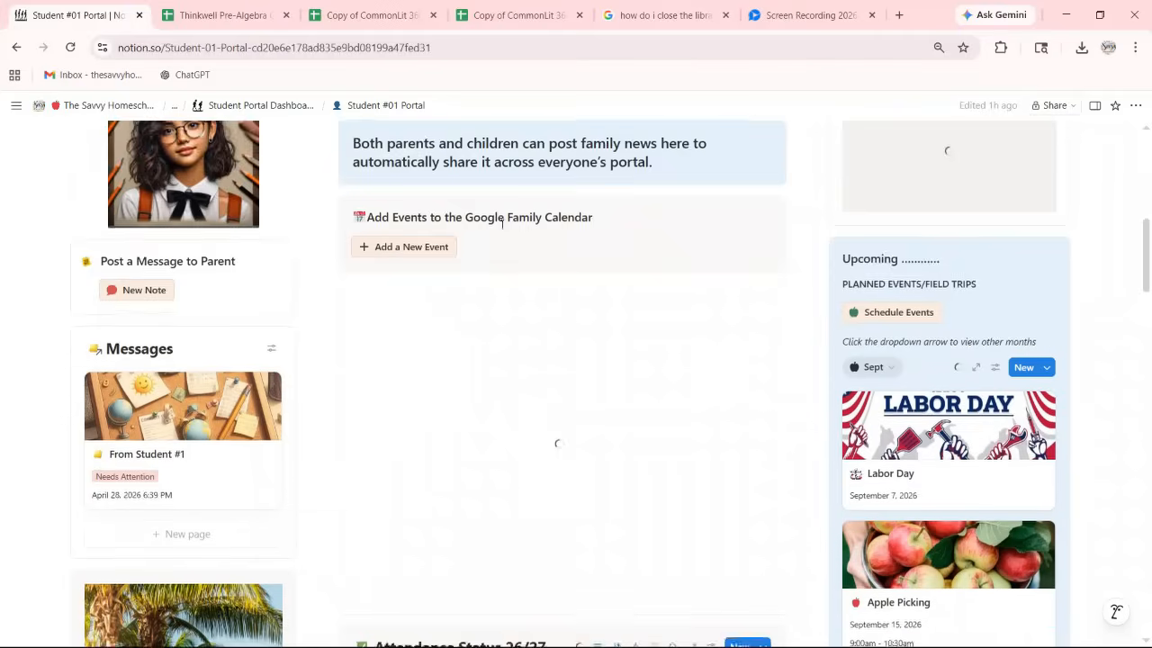
pyautogui.scroll(-4, 496, 224)
pyautogui.scroll(-1, 440, 285)
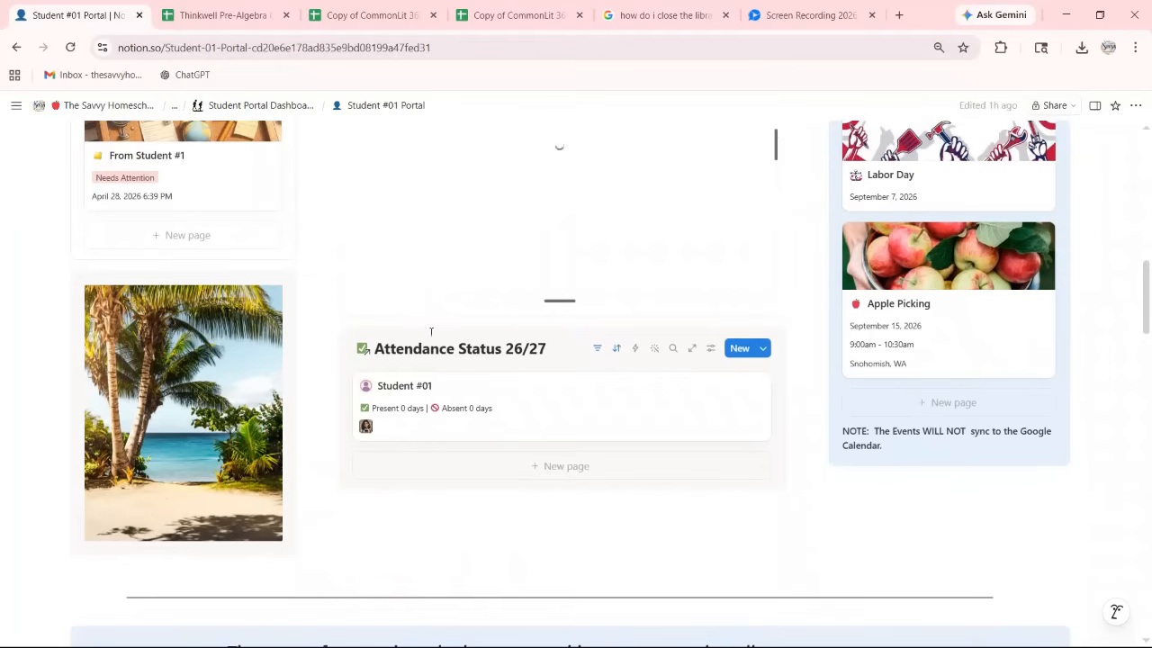
pyautogui.scroll(-6, 491, 366)
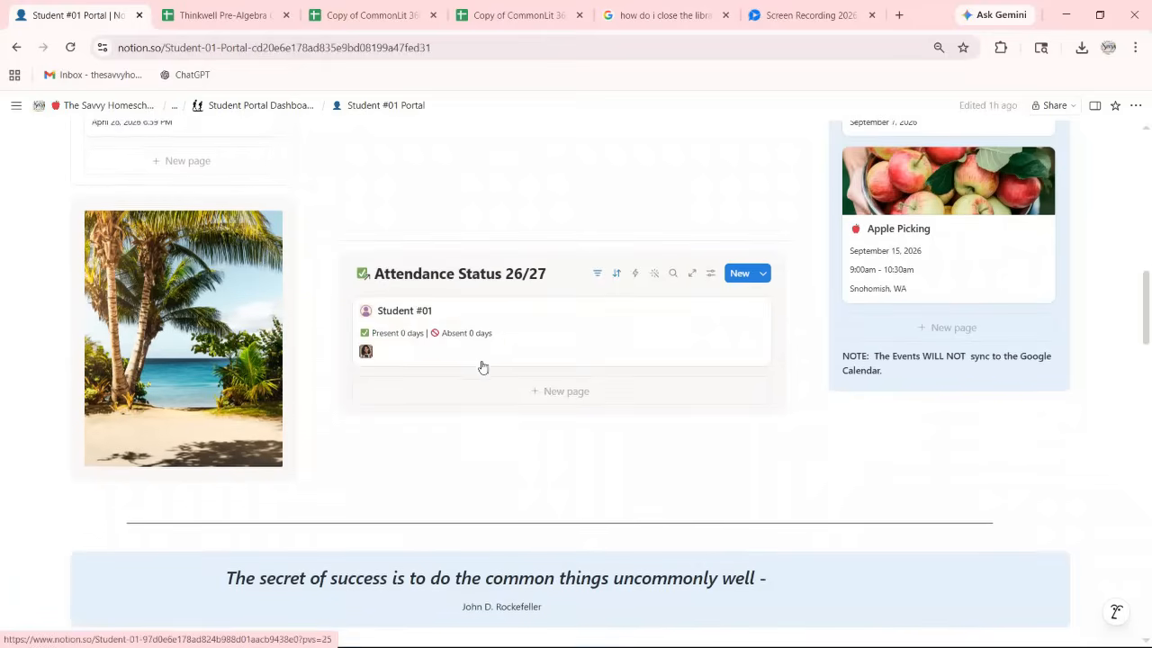
pyautogui.scroll(-2, 382, 322)
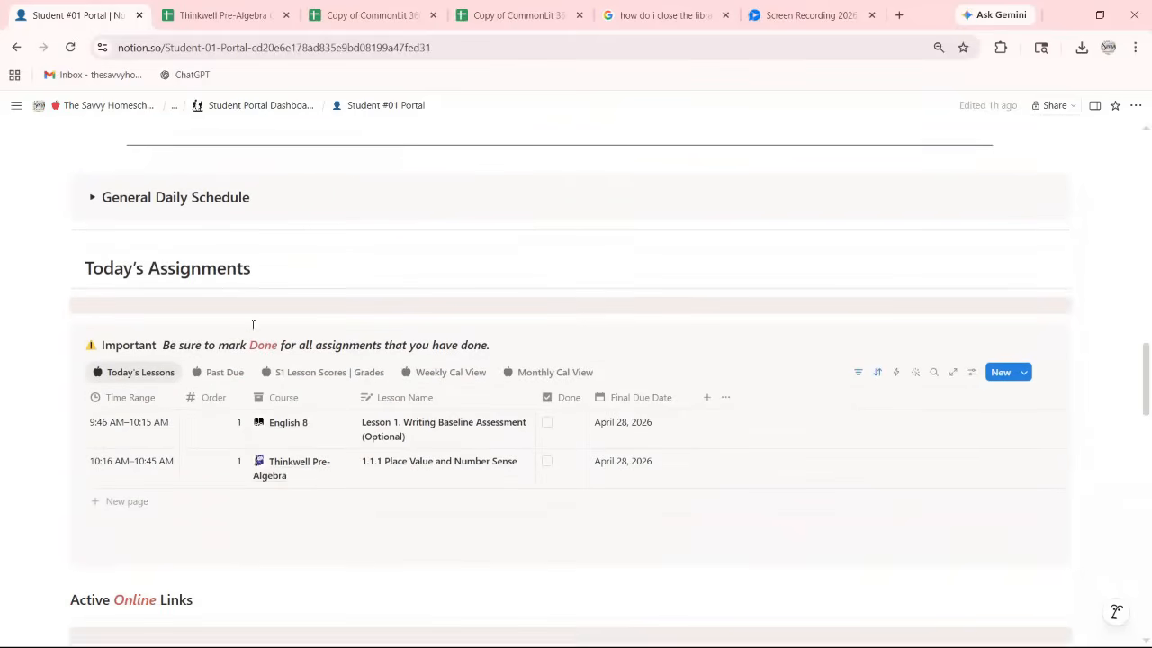
pyautogui.moveTo(79, 252); pyautogui.dragTo(268, 255)
pyautogui.click(281, 250)
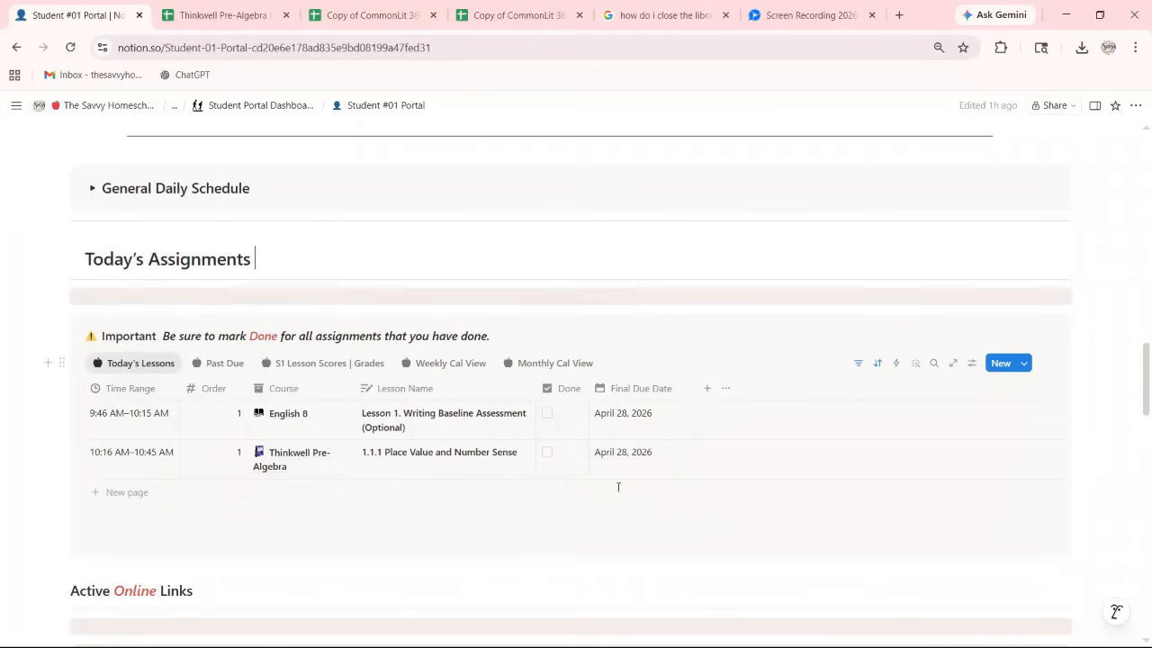
# Check the Weekly Cal View, S1 Lesson Scores | Grades and Past Due views of the student's assignments, and return to Today's Lessons.
pyautogui.click(468, 363)
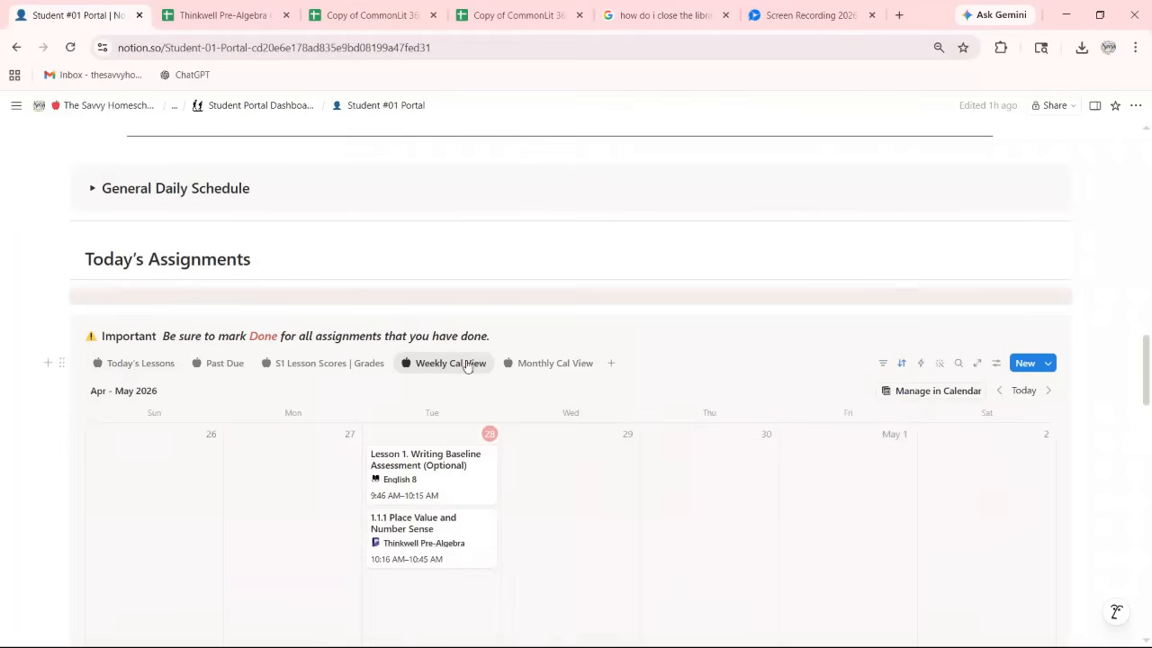
pyautogui.click(351, 365)
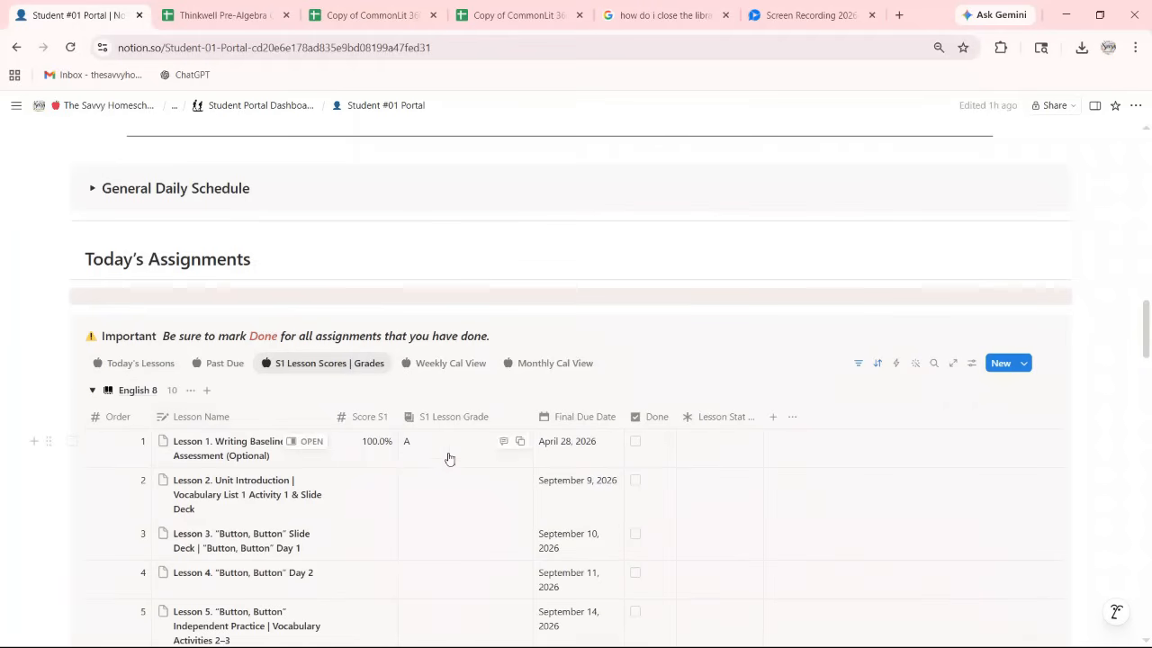
pyautogui.click(224, 365)
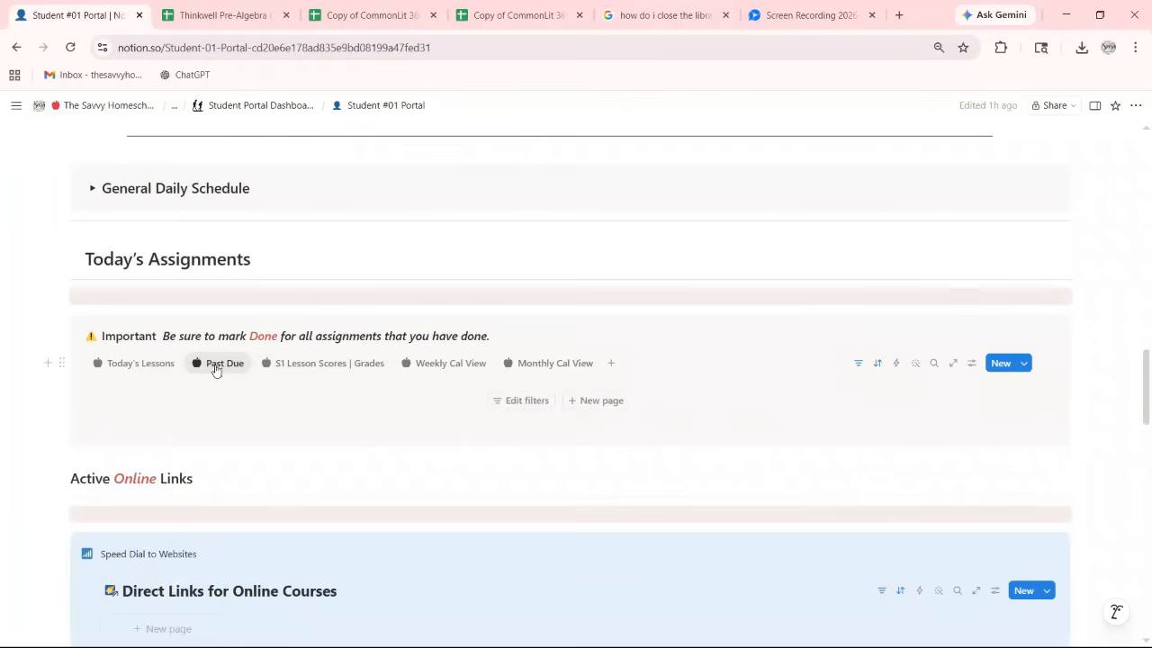
pyautogui.click(150, 364)
# Look over the rest of the portal, including online links, courses, reading log, library shelf, Today's Menu and My Chores, and return to Attendance Status.
pyautogui.scroll(-5, 389, 365)
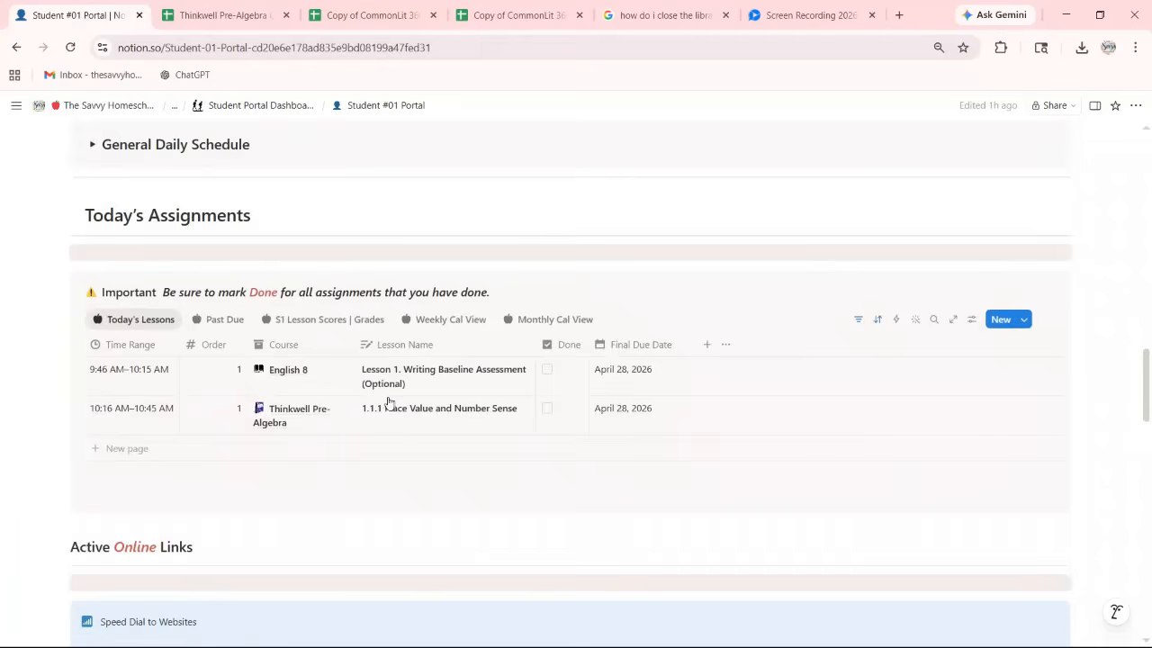
pyautogui.scroll(-6, 390, 366)
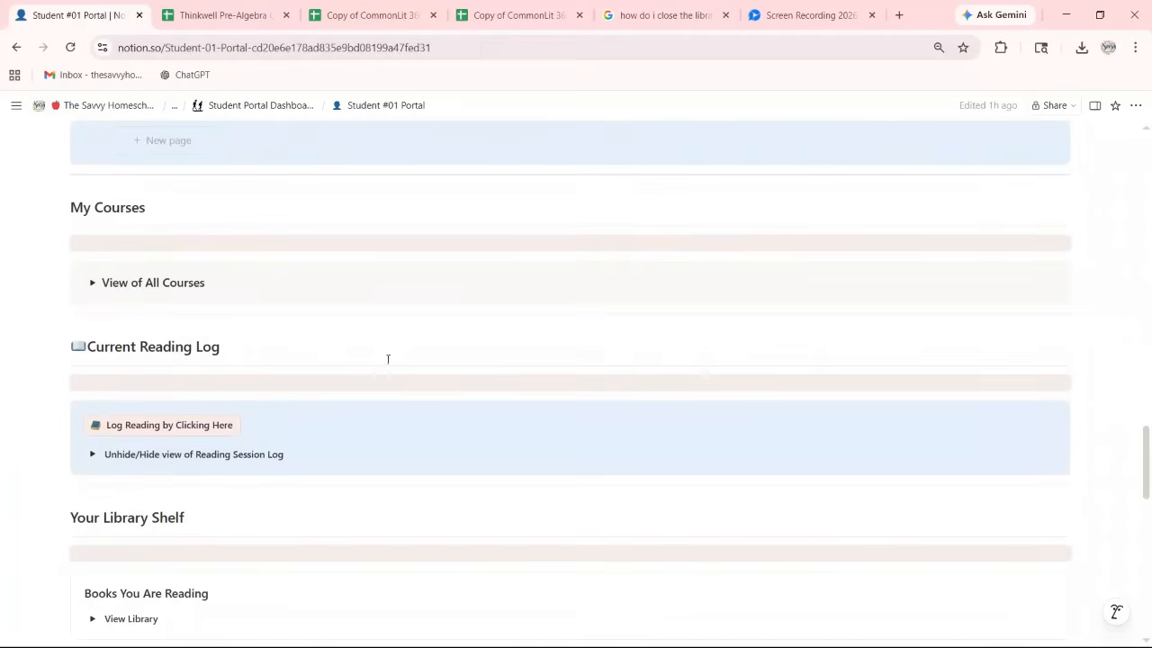
pyautogui.scroll(-3, 386, 354)
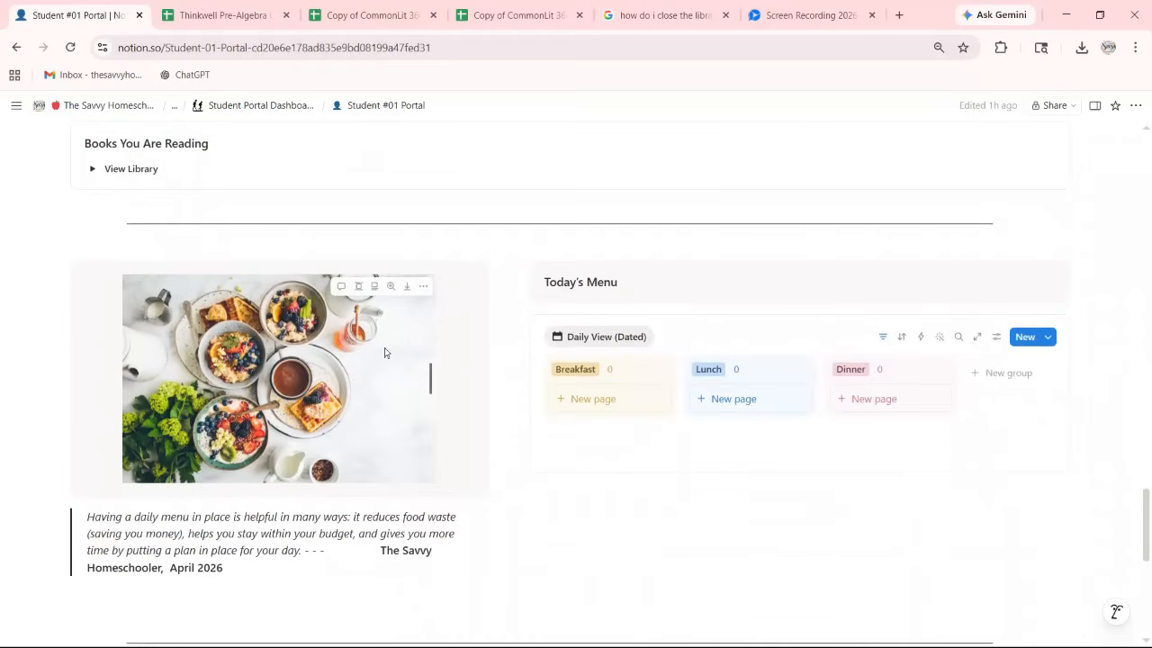
pyautogui.scroll(-1, 356, 374)
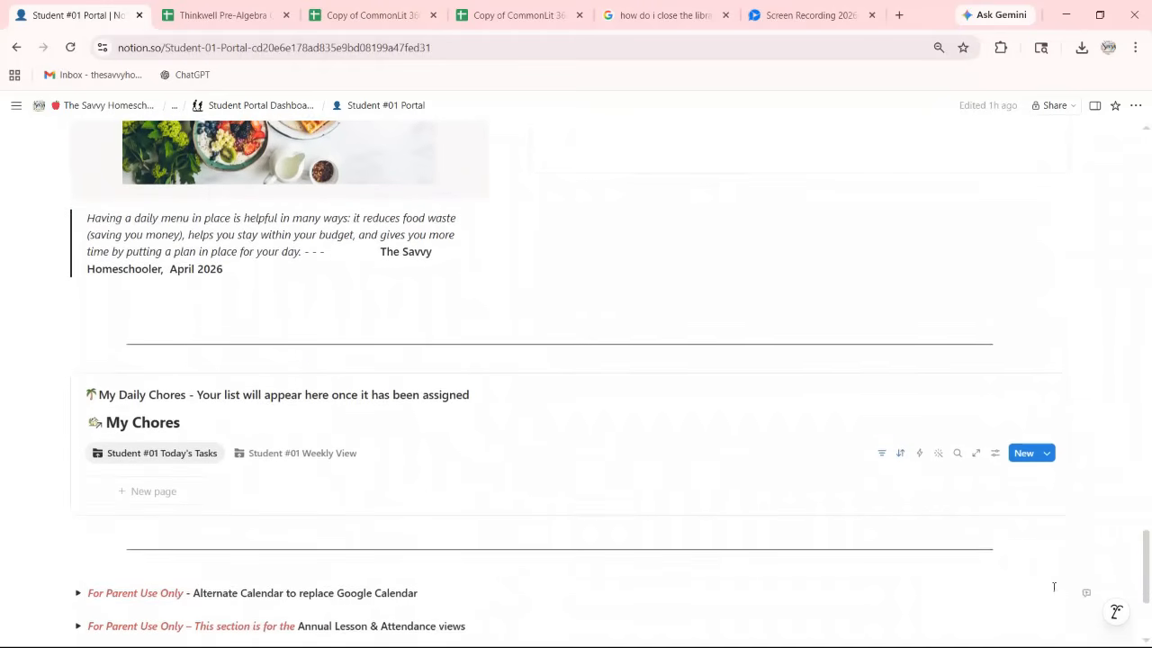
pyautogui.scroll(12, 981, 540)
pyautogui.scroll(10, 981, 482)
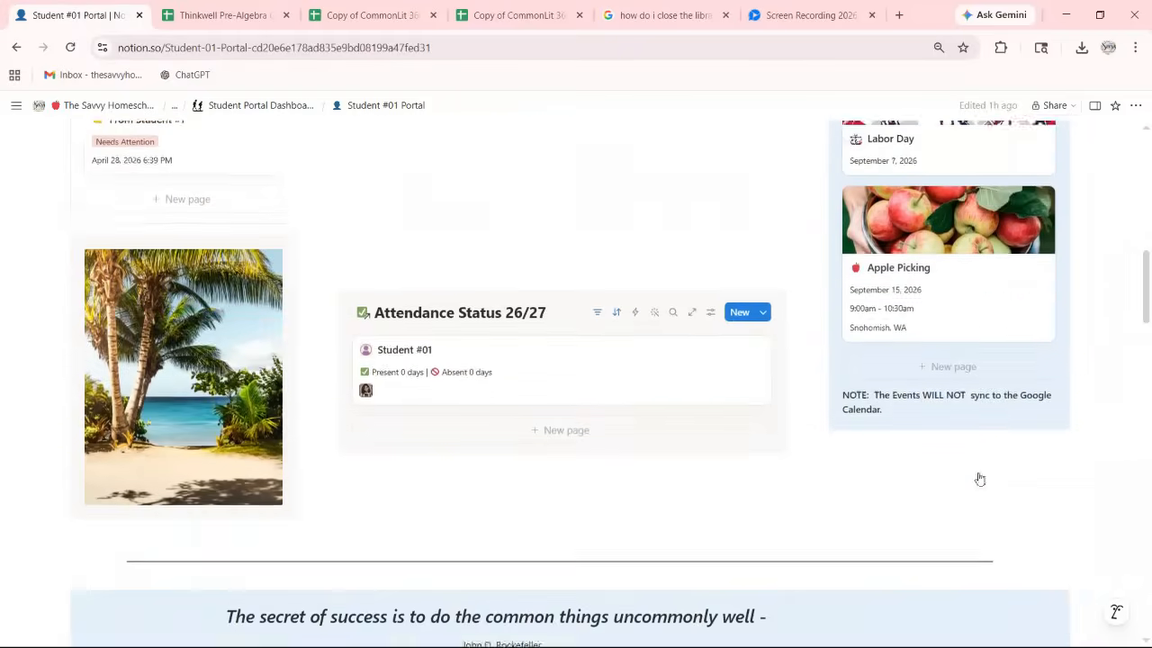